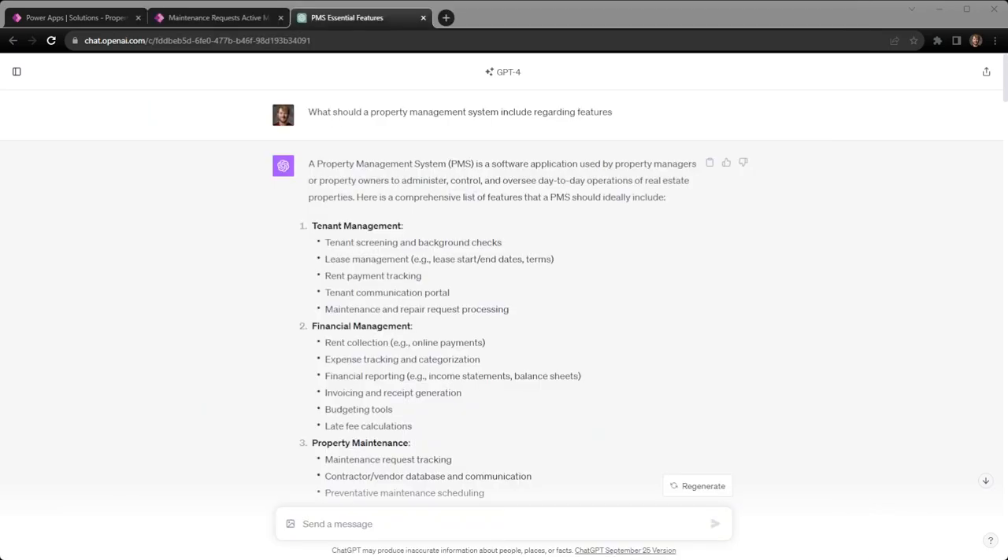
# Step: Review the suggested property management system features from Tenant Management through Communication Tools in the chat's first answer
pyautogui.click(74, 216)
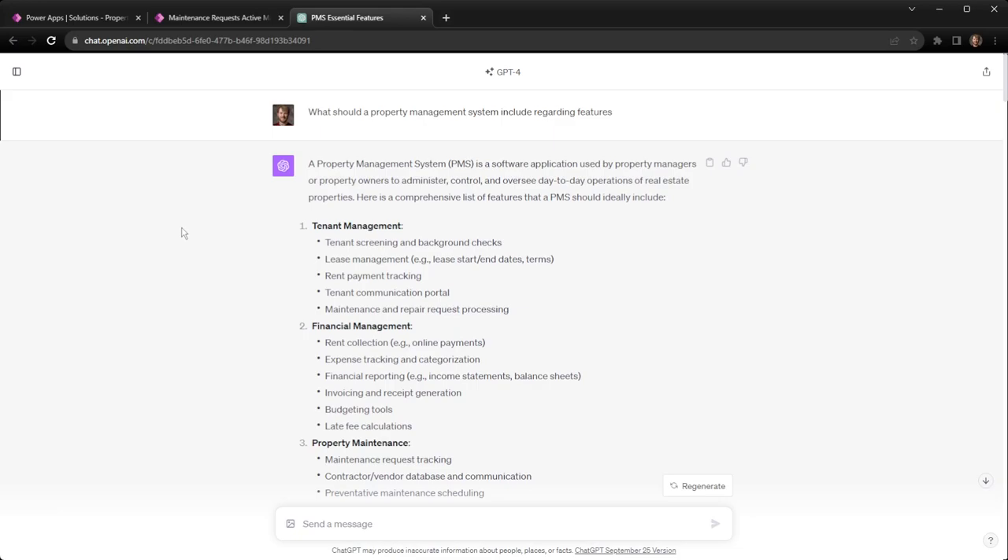
pyautogui.scroll(-2, 393, 225)
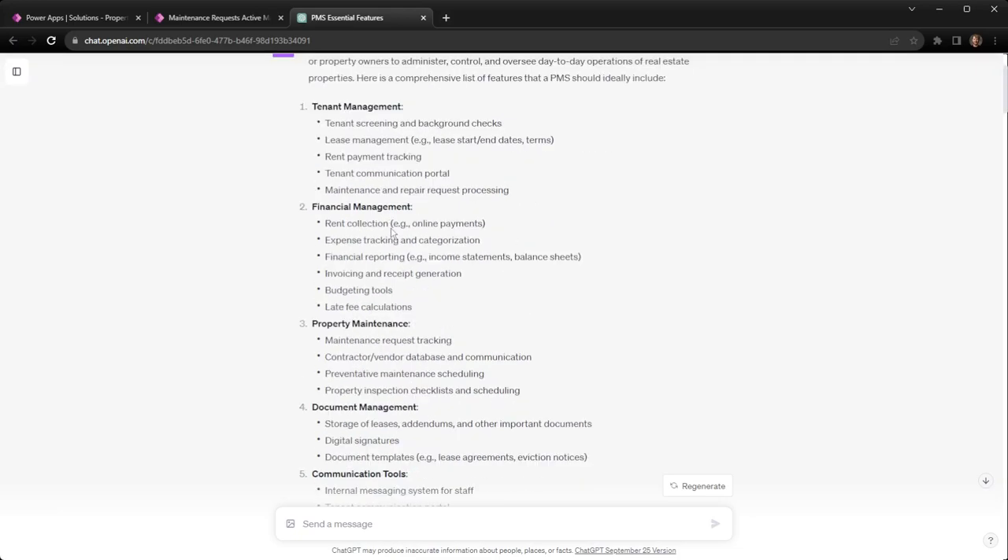
pyautogui.scroll(1, 368, 203)
pyautogui.moveTo(312, 167); pyautogui.dragTo(387, 168)
pyautogui.moveTo(312, 267); pyautogui.dragTo(386, 267)
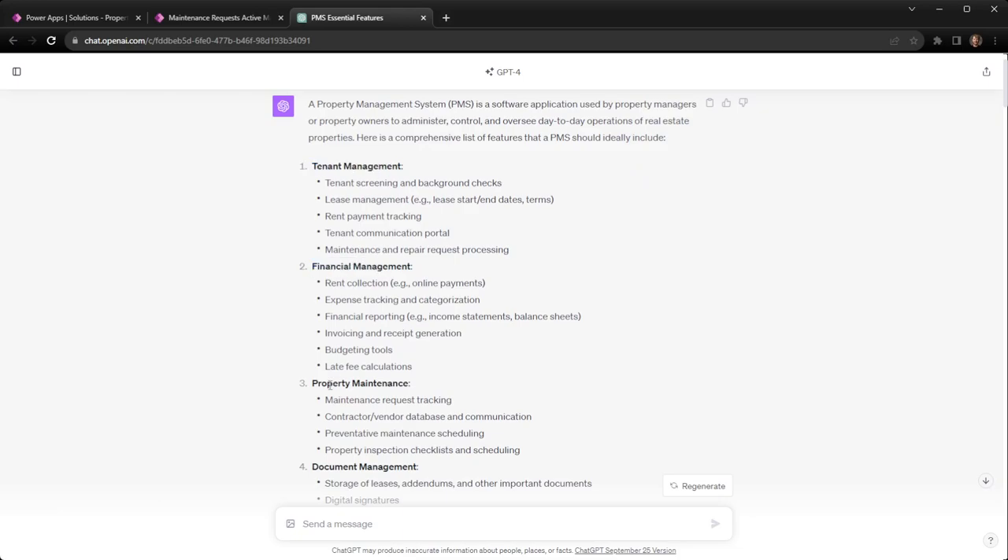
pyautogui.moveTo(327, 384); pyautogui.dragTo(428, 400)
pyautogui.scroll(-1, 416, 394)
pyautogui.scroll(-2, 416, 394)
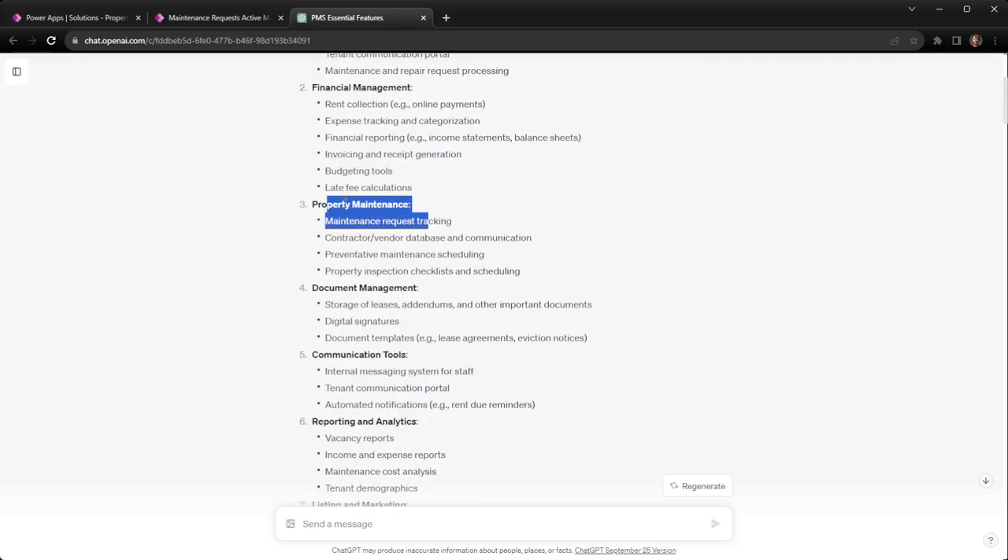
pyautogui.scroll(-1, 389, 221)
pyautogui.moveTo(329, 229); pyautogui.dragTo(403, 230)
pyautogui.moveTo(347, 296); pyautogui.dragTo(448, 304)
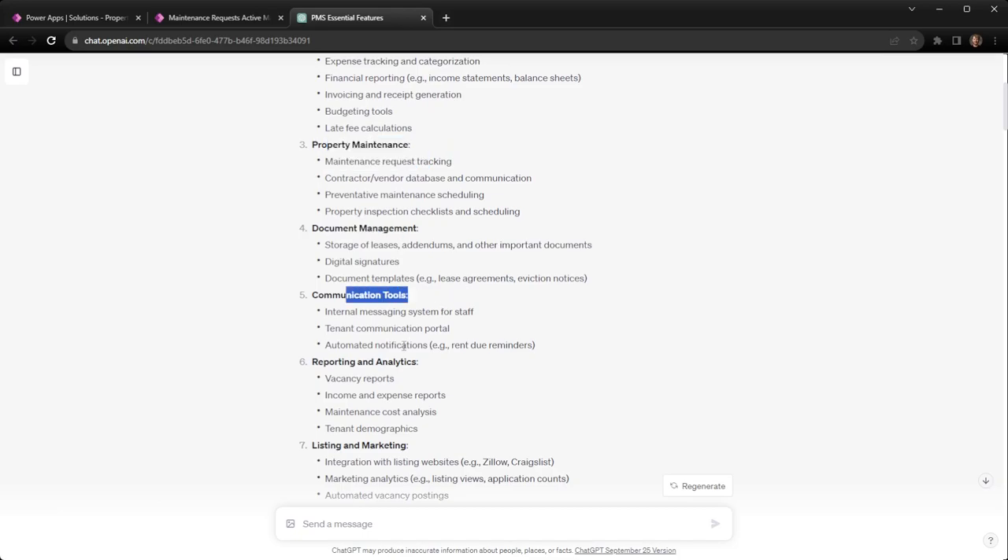
# Step: Examine the remaining suggested feature categories from Reporting and Analytics through Inventory Management, and revisit the Tenant Management items
pyautogui.scroll(-1, 406, 340)
pyautogui.moveTo(356, 300); pyautogui.dragTo(432, 301)
pyautogui.scroll(-2, 409, 330)
pyautogui.moveTo(341, 269); pyautogui.dragTo(407, 269)
pyautogui.moveTo(344, 334); pyautogui.dragTo(375, 334)
pyautogui.scroll(-1, 358, 362)
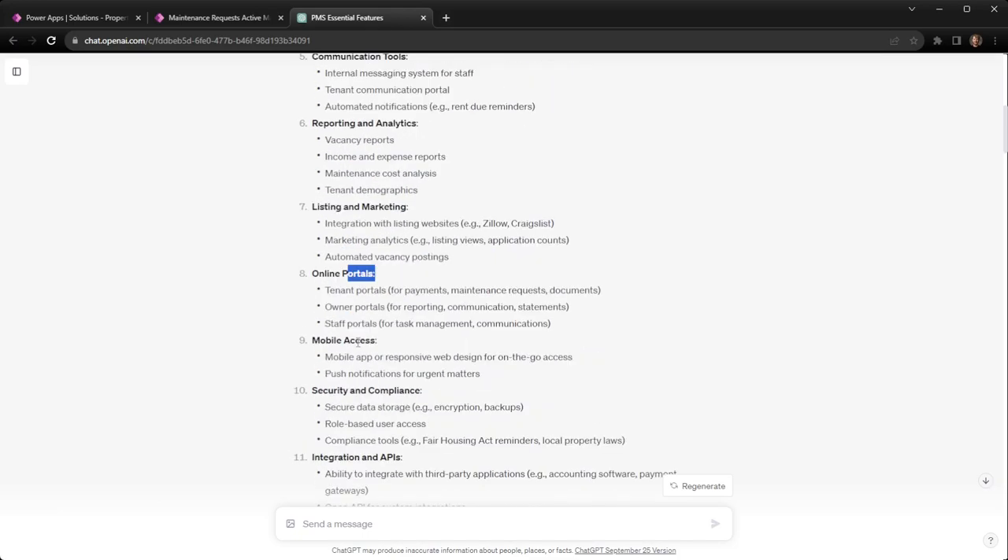
pyautogui.scroll(-1, 359, 342)
pyautogui.moveTo(344, 280); pyautogui.dragTo(378, 282)
pyautogui.moveTo(347, 330); pyautogui.dragTo(424, 333)
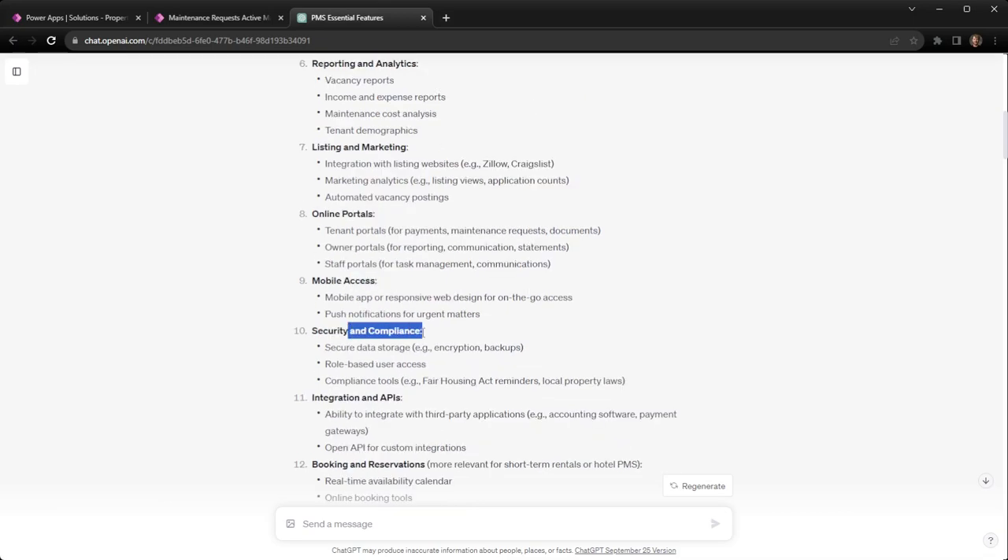
pyautogui.moveTo(360, 398); pyautogui.dragTo(403, 398)
pyautogui.moveTo(368, 464); pyautogui.dragTo(422, 477)
pyautogui.click(422, 475)
pyautogui.scroll(-1, 389, 325)
pyautogui.scroll(-7, 389, 325)
pyautogui.scroll(1, 386, 331)
pyautogui.scroll(3, 383, 313)
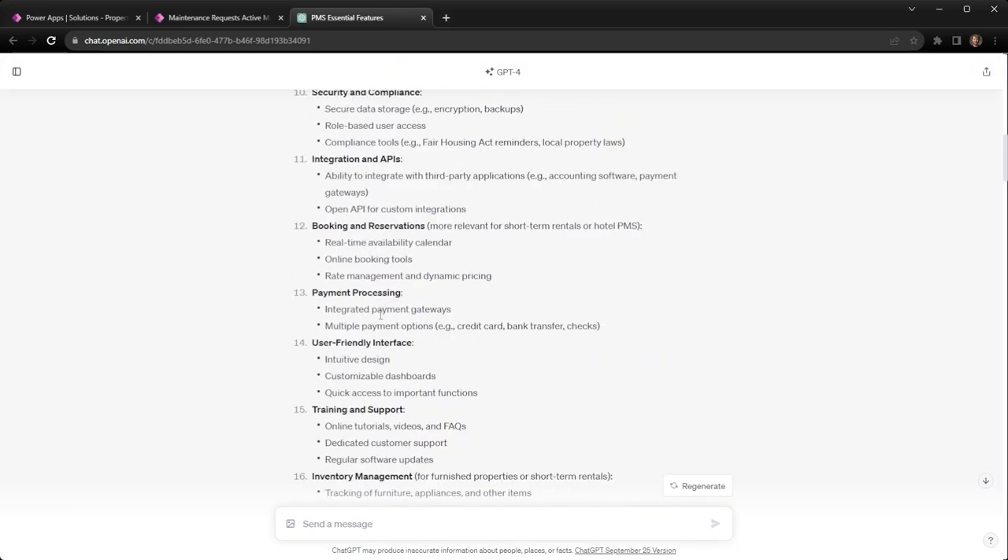
pyautogui.scroll(-6, 378, 322)
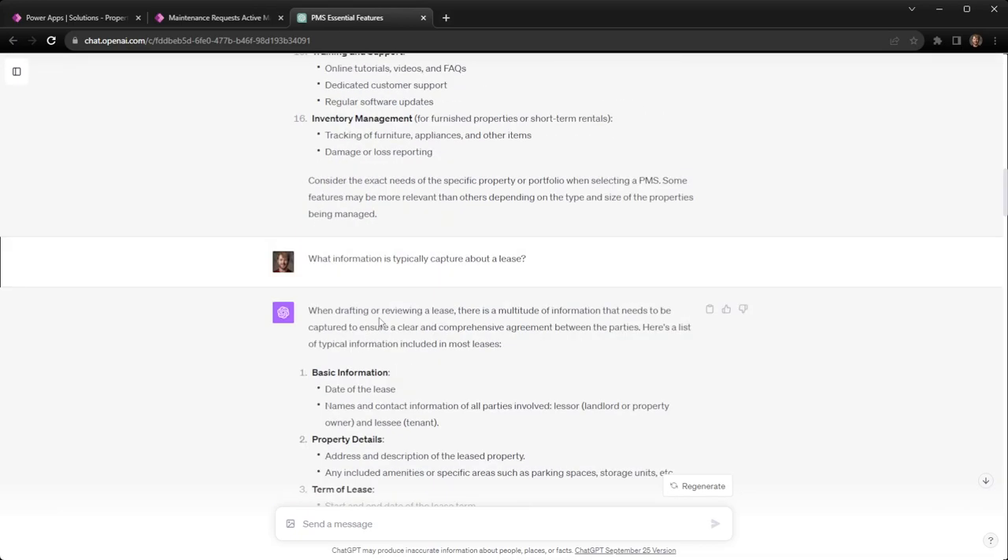
pyautogui.scroll(20, 379, 322)
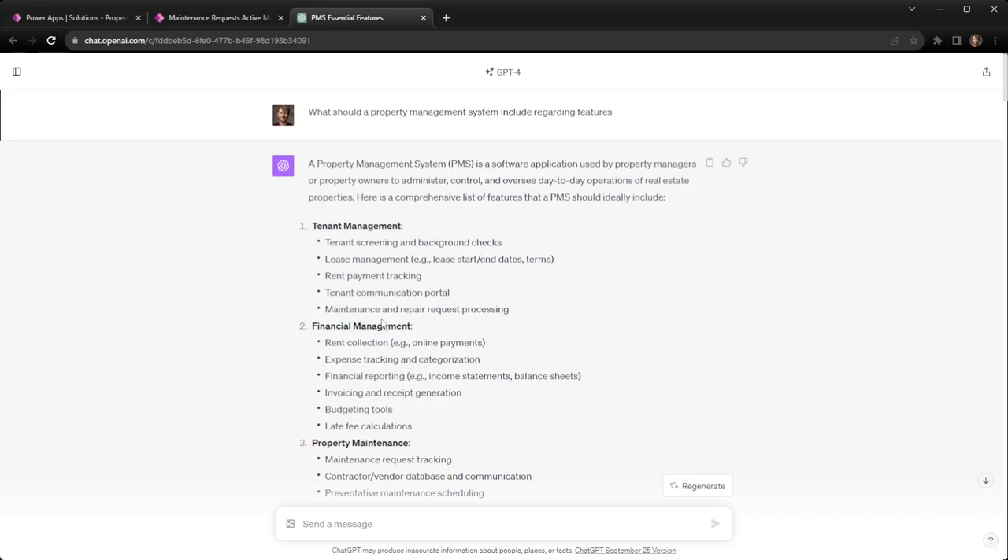
pyautogui.moveTo(307, 232); pyautogui.dragTo(504, 310)
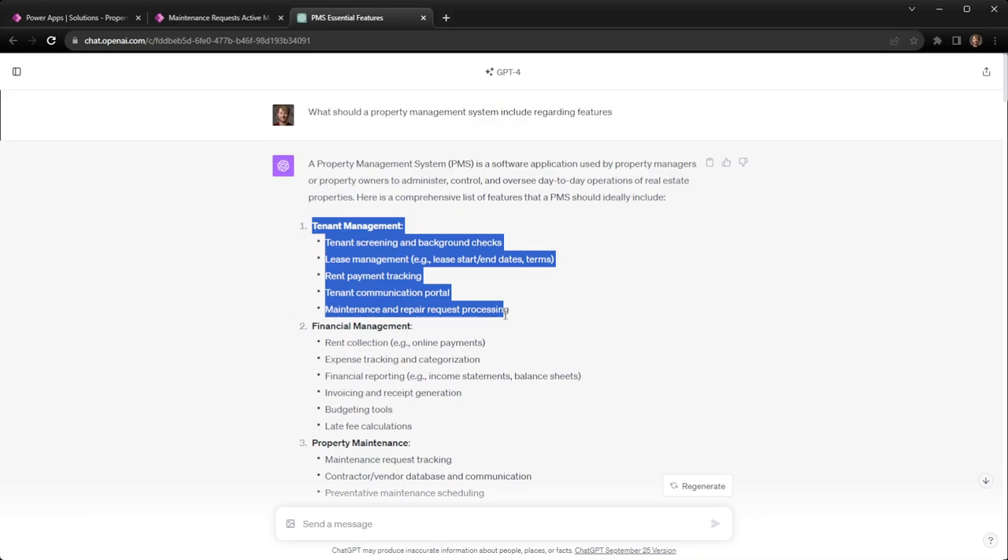
# Step: Review the answer about what lease information is captured, including basic information, property details, lease term and financial details
pyautogui.scroll(-15, 513, 311)
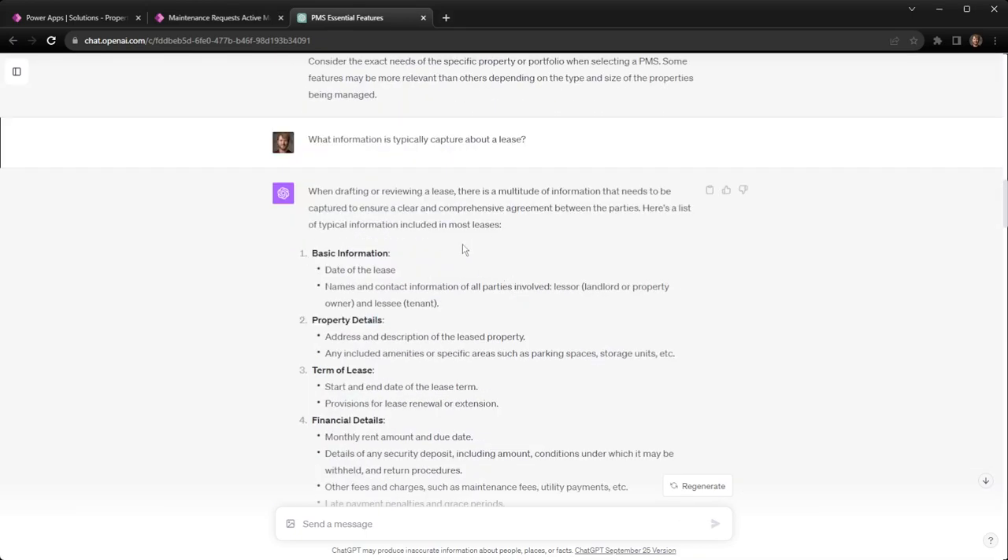
pyautogui.moveTo(316, 139); pyautogui.dragTo(513, 139)
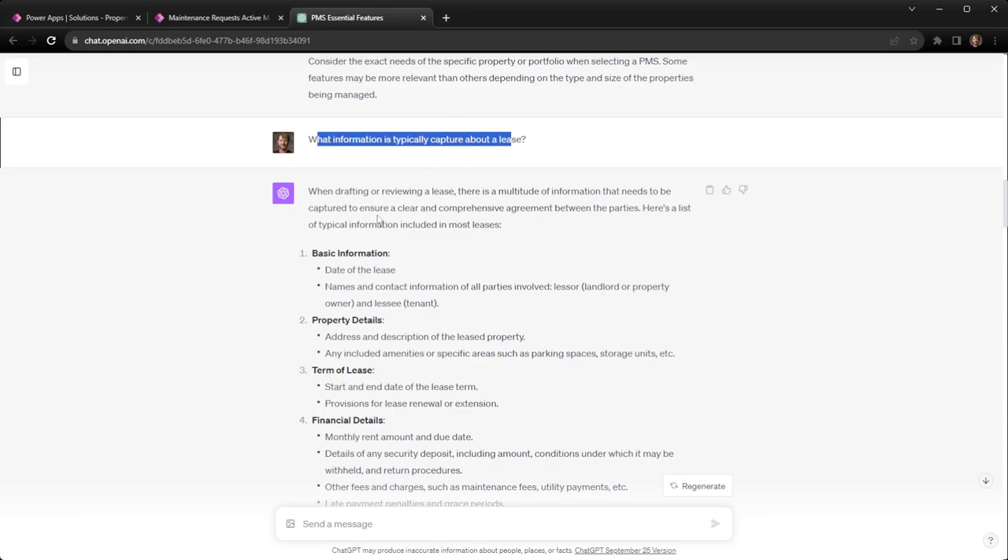
pyautogui.scroll(-2, 399, 169)
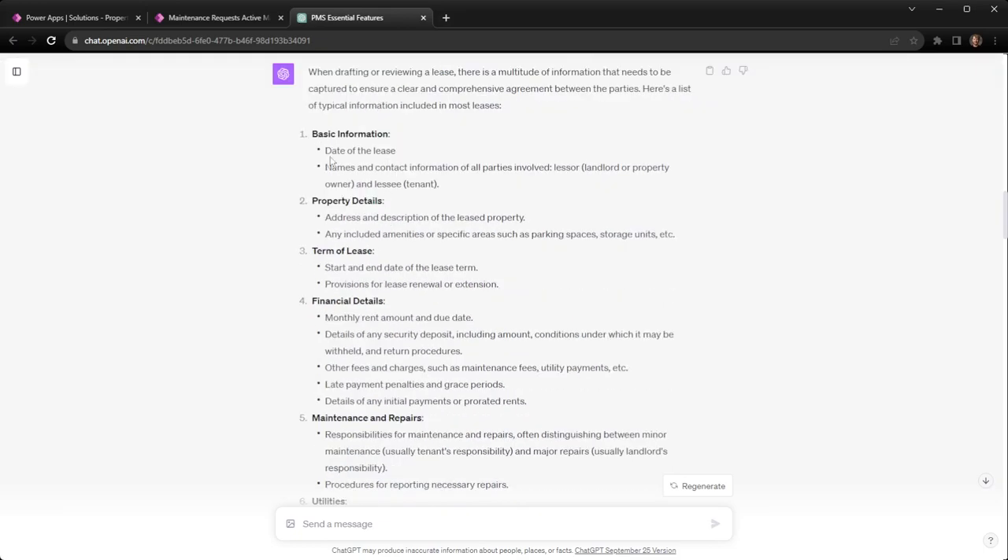
pyautogui.moveTo(314, 133); pyautogui.dragTo(405, 159)
pyautogui.click(388, 182)
pyautogui.moveTo(355, 199); pyautogui.dragTo(394, 269)
pyautogui.moveTo(360, 318); pyautogui.dragTo(426, 384)
pyautogui.scroll(-4, 352, 204)
pyautogui.scroll(-8, 352, 204)
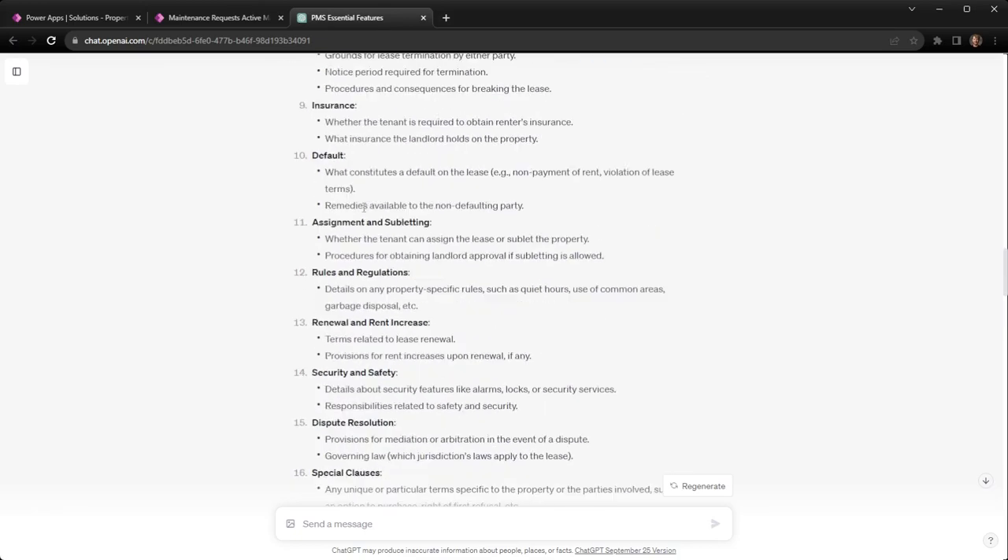
# Step: Review the answer listing fields captured against a property, including basic information, location details and amenities
pyautogui.scroll(-3, 388, 198)
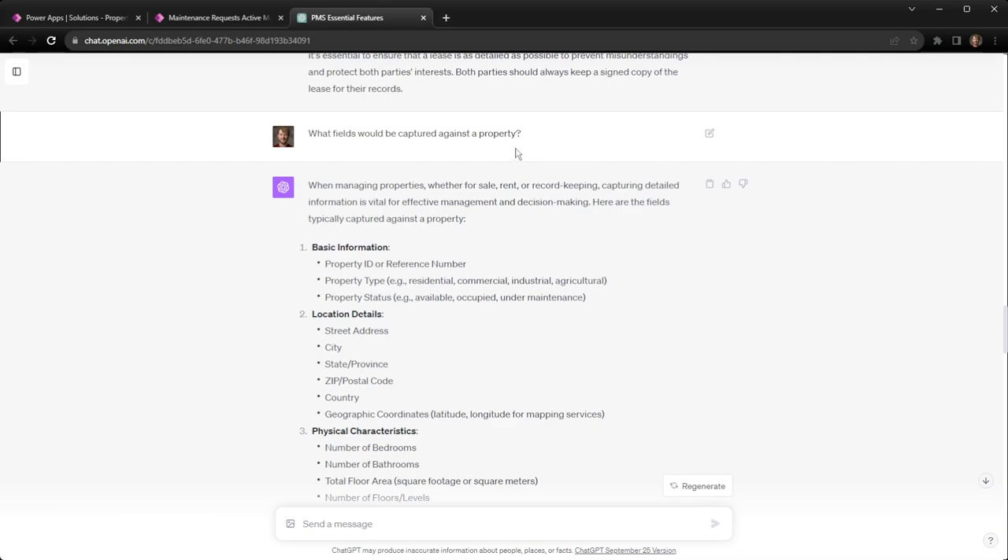
pyautogui.scroll(-2, 509, 128)
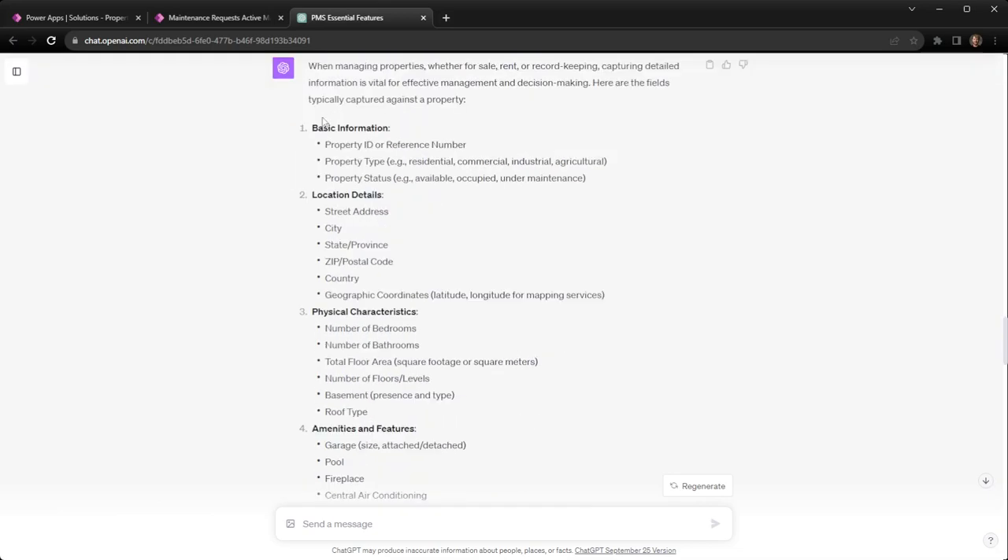
pyautogui.moveTo(325, 145); pyautogui.dragTo(393, 178)
pyautogui.moveTo(326, 227); pyautogui.dragTo(360, 280)
pyautogui.scroll(-10, 366, 305)
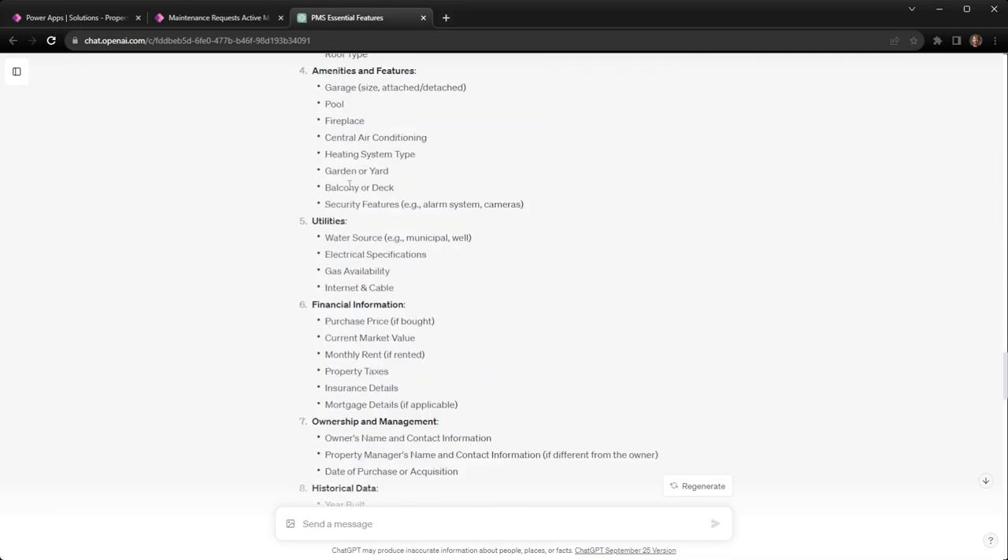
pyautogui.scroll(-6, 346, 205)
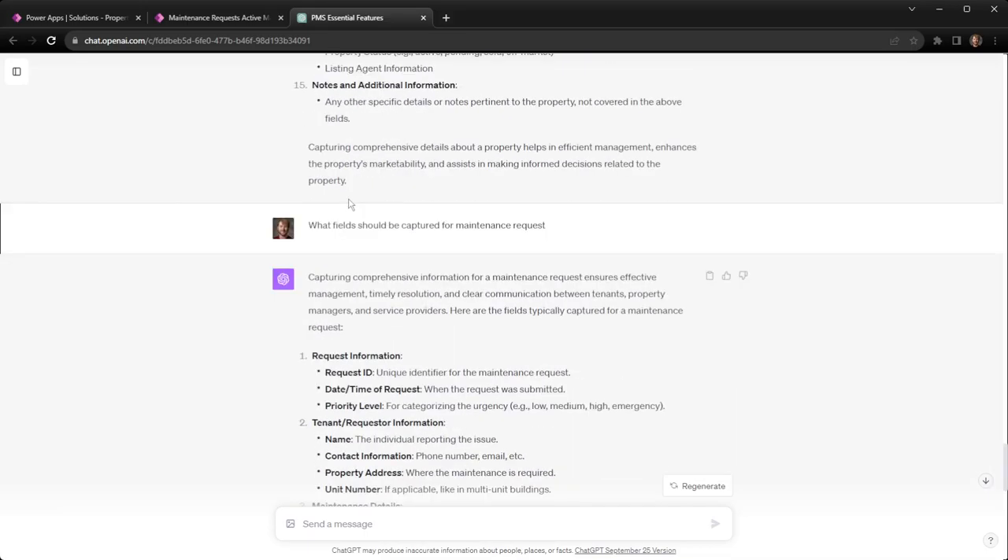
# Step: Look through the answer listing the fields that should be captured for a maintenance request
pyautogui.scroll(-1, 349, 207)
pyautogui.scroll(-9, 511, 197)
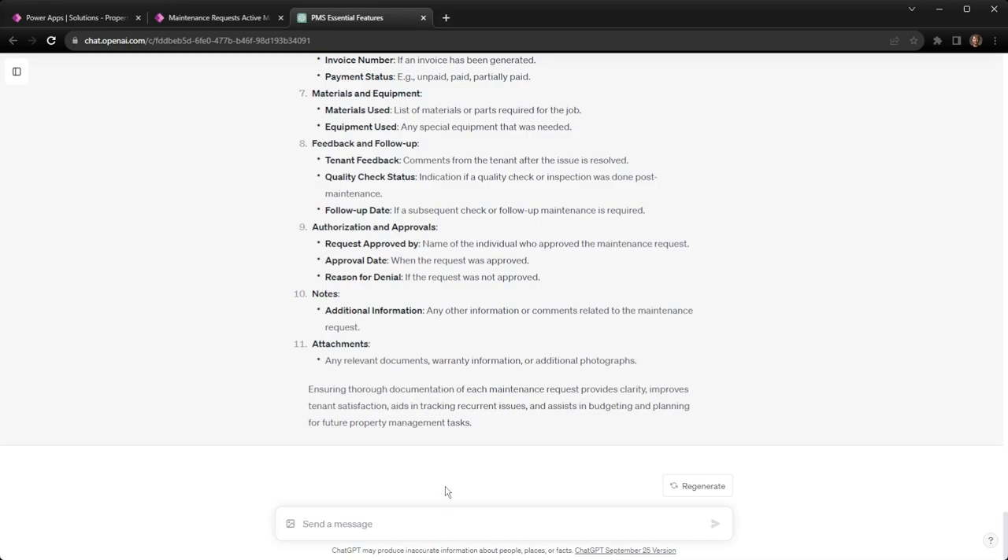
pyautogui.scroll(8, 418, 504)
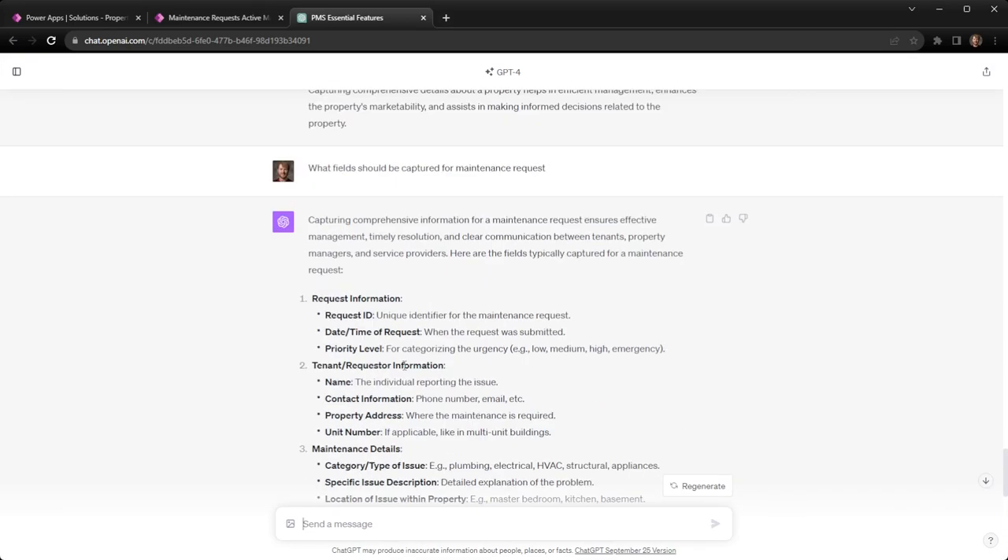
pyautogui.scroll(-8, 452, 315)
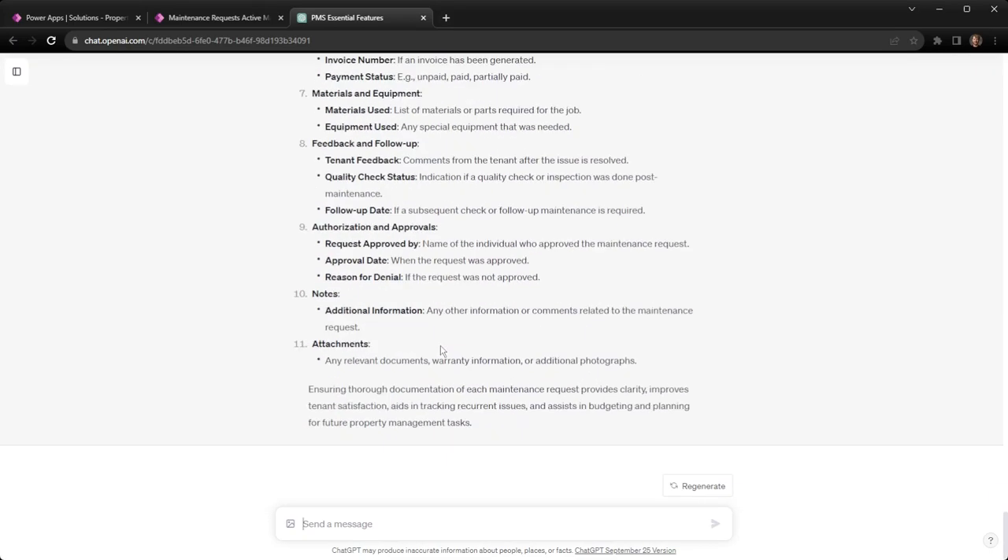
# Step: Send the prompt "list the field from maintenance request including data type which would enable me to create a table in Dataverse as part of the Power Platform"
pyautogui.click(433, 527)
pyautogui.write('list the field from ')
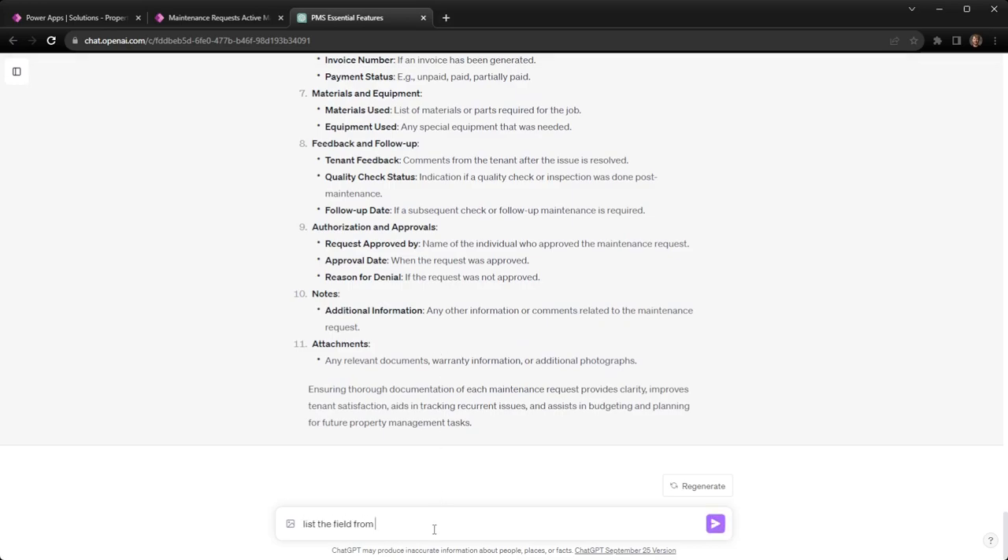
pyautogui.write('maintenance request')
pyautogui.write('luding ')
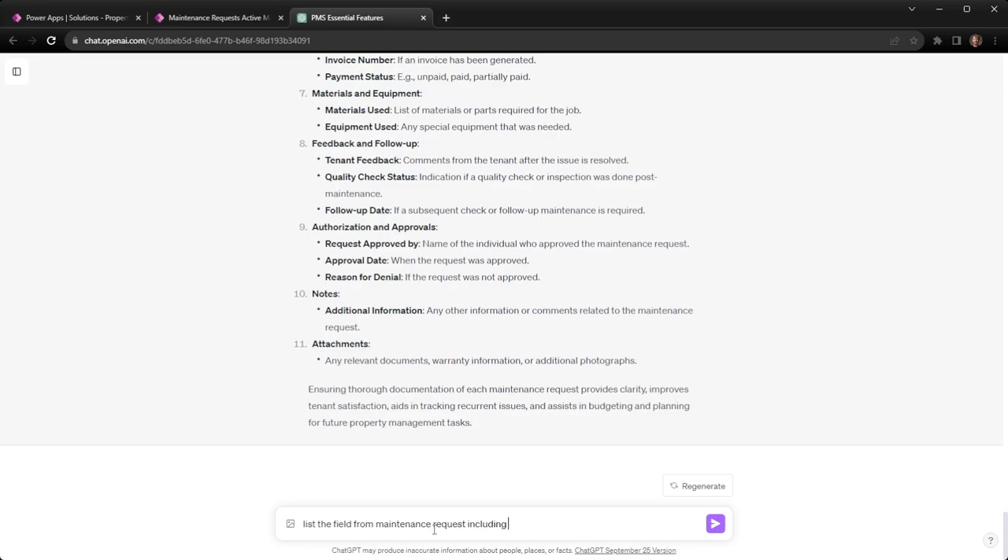
pyautogui.write('data type which would enable me to create a d')
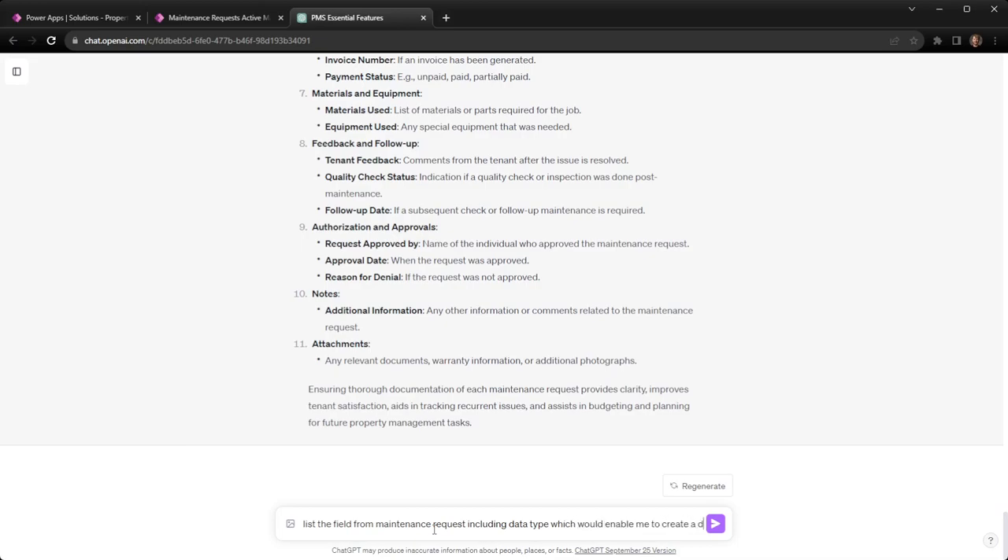
pyautogui.press('BackSpace')
pyautogui.write('table in Dataverse')
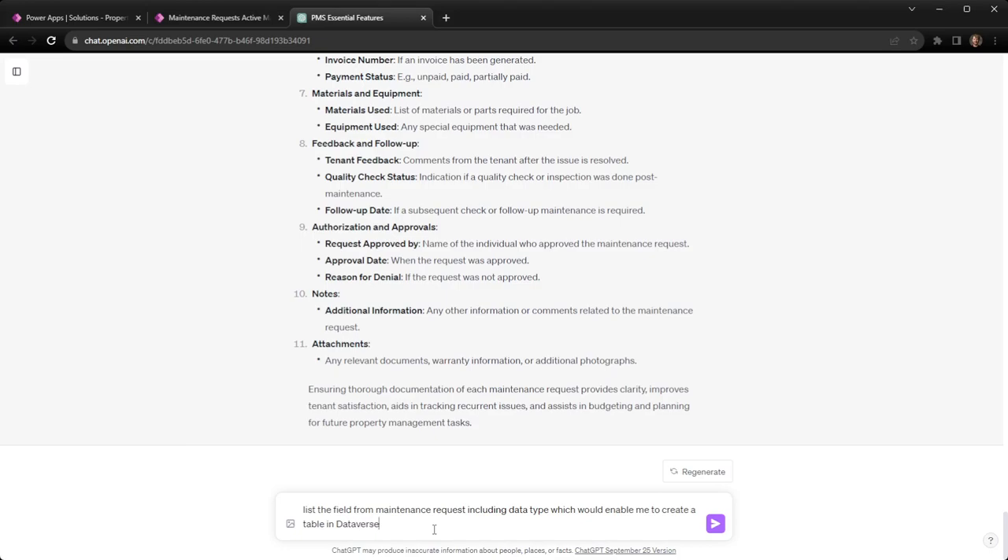
pyautogui.write(' as part of the Power Platform')
pyautogui.press('Return')
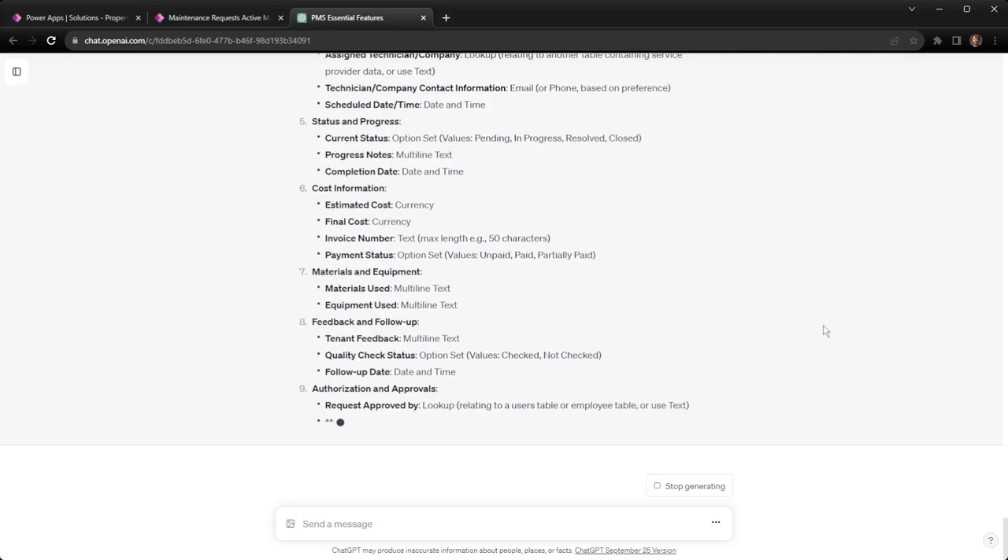
# Step: Stop generating the answer and look over the maintenance request fields with their Dataverse data types
pyautogui.click(715, 485)
pyautogui.scroll(5, 746, 399)
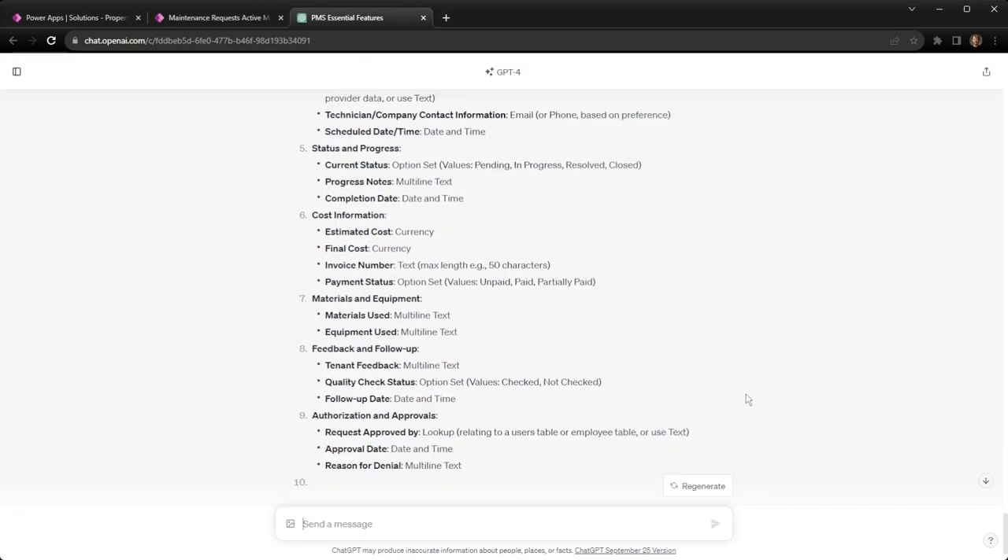
pyautogui.scroll(-3, 469, 426)
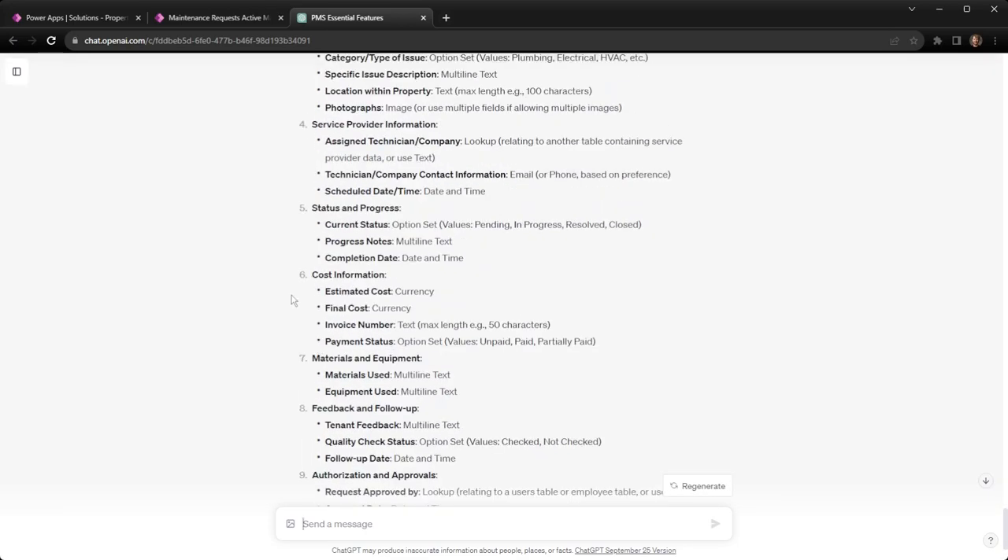
# Step: Switch to Power Apps to view the Property Management Accelerator tables, comparing them with ChatGPT's suggested maintenance request fields
pyautogui.click(78, 17)
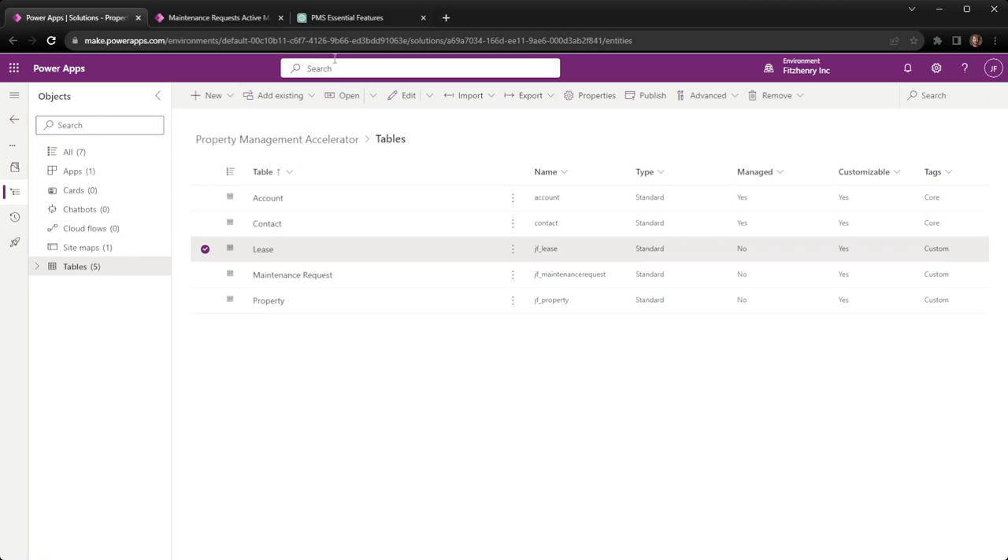
pyautogui.click(337, 21)
pyautogui.scroll(4, 396, 275)
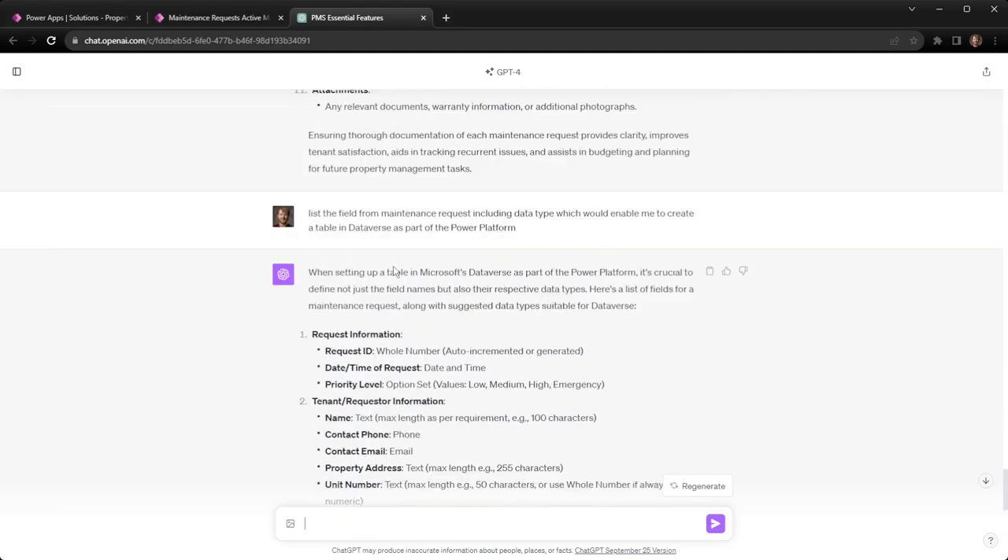
pyautogui.scroll(-2, 393, 268)
pyautogui.click(76, 16)
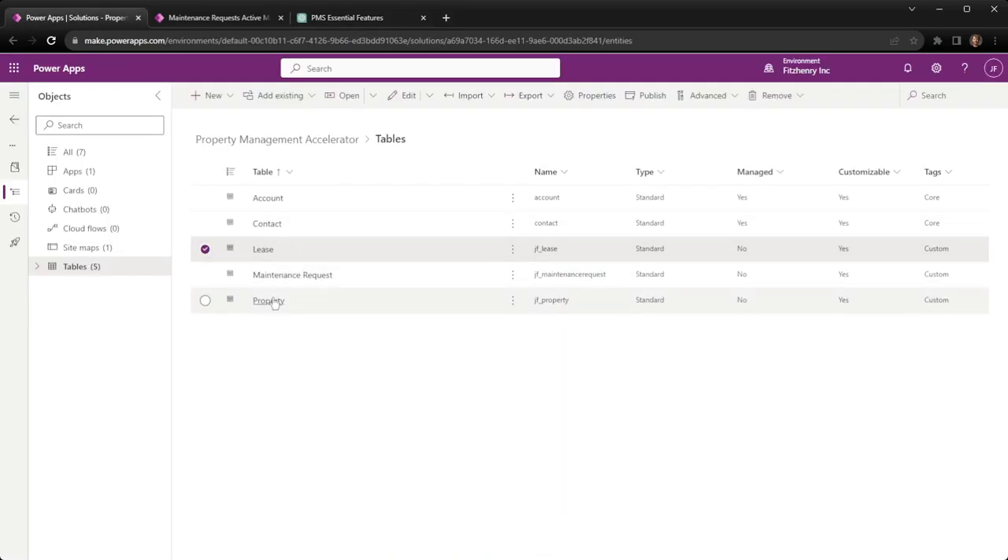
# Step: Select the Account and Contact tables alongside Lease, and clear the selection of all three tables
pyautogui.click(205, 197)
pyautogui.click(205, 223)
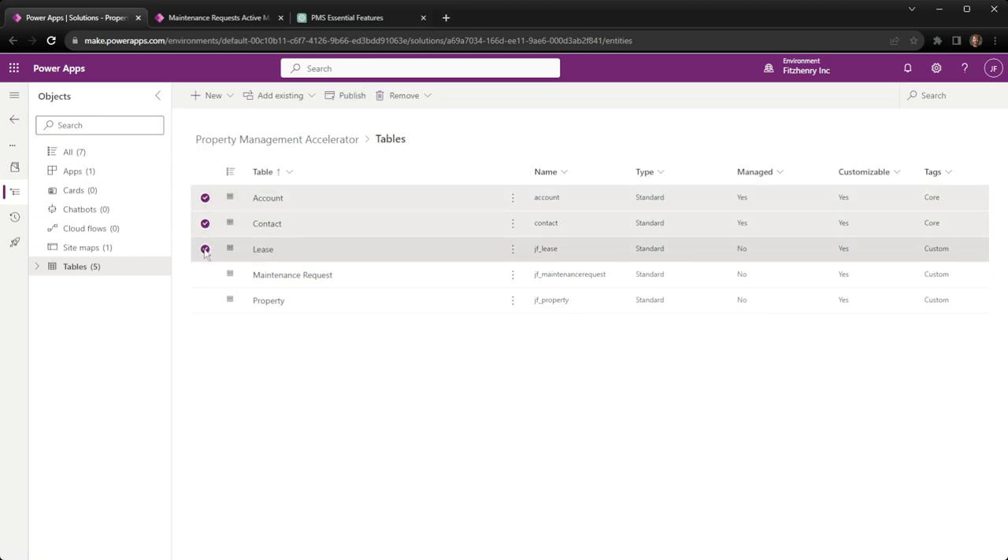
pyautogui.click(204, 248)
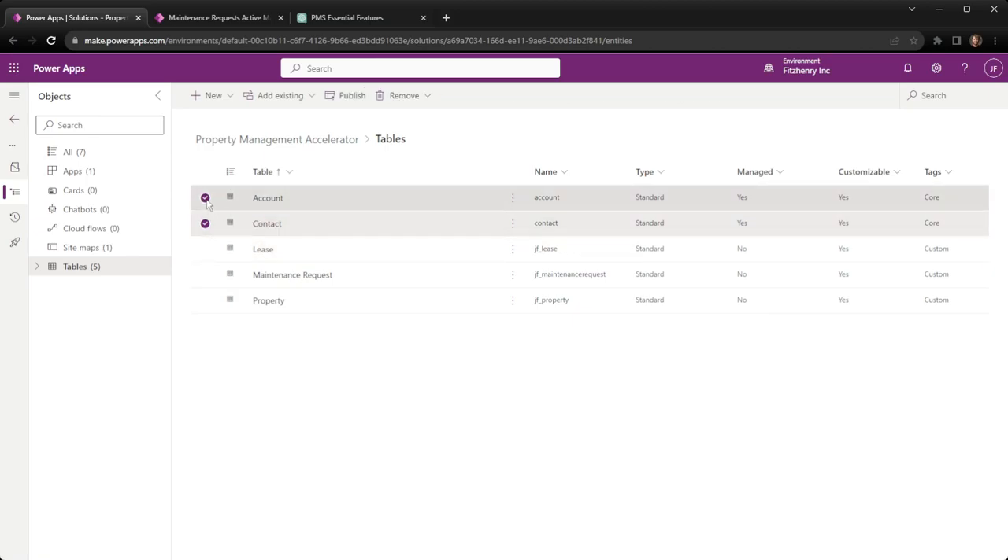
pyautogui.click(205, 199)
pyautogui.click(205, 224)
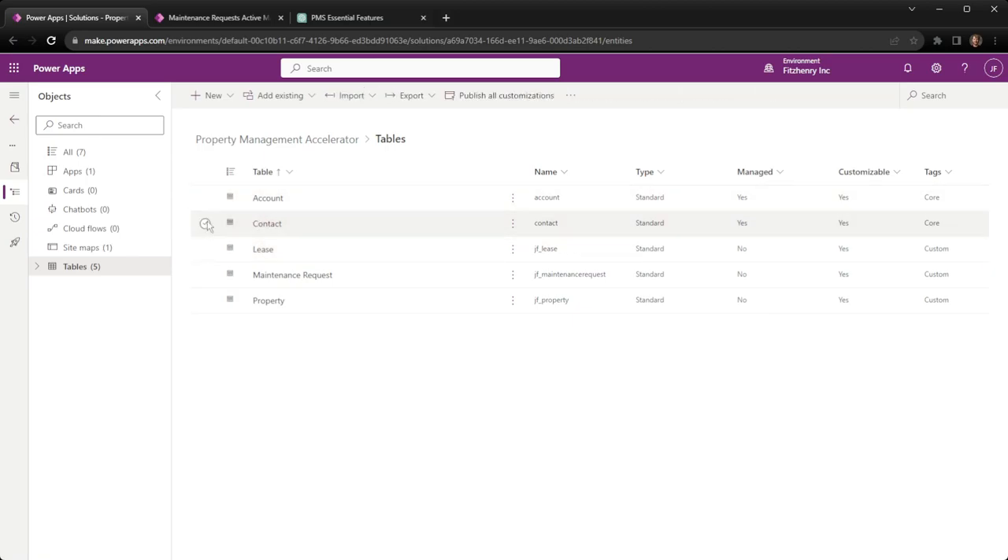
# Step: Open the Contact table from the Property Management Accelerator and view its columns
pyautogui.click(267, 224)
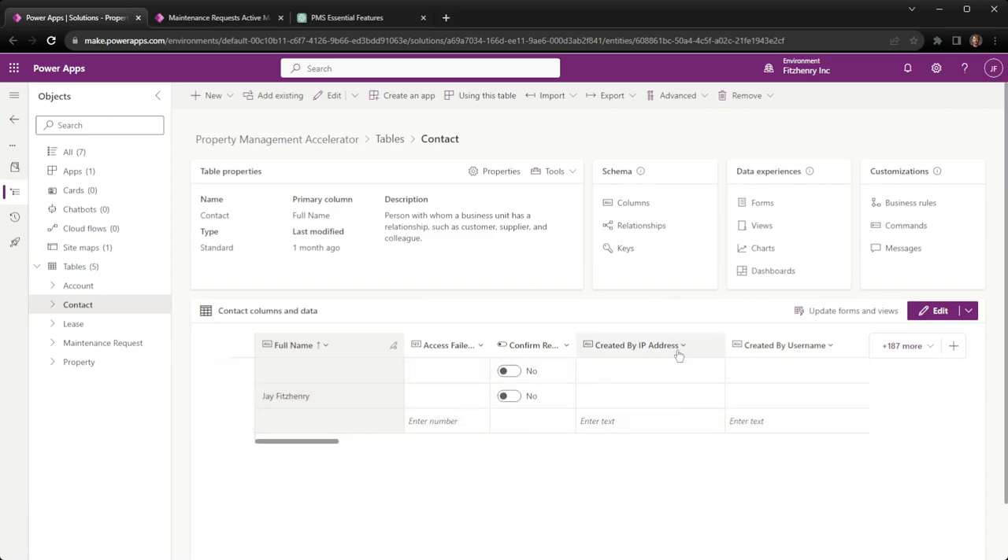
pyautogui.moveTo(311, 444)
pyautogui.mouseDown()
pyautogui.moveTo(339, 448)
pyautogui.moveTo(317, 446)
pyautogui.mouseUp()
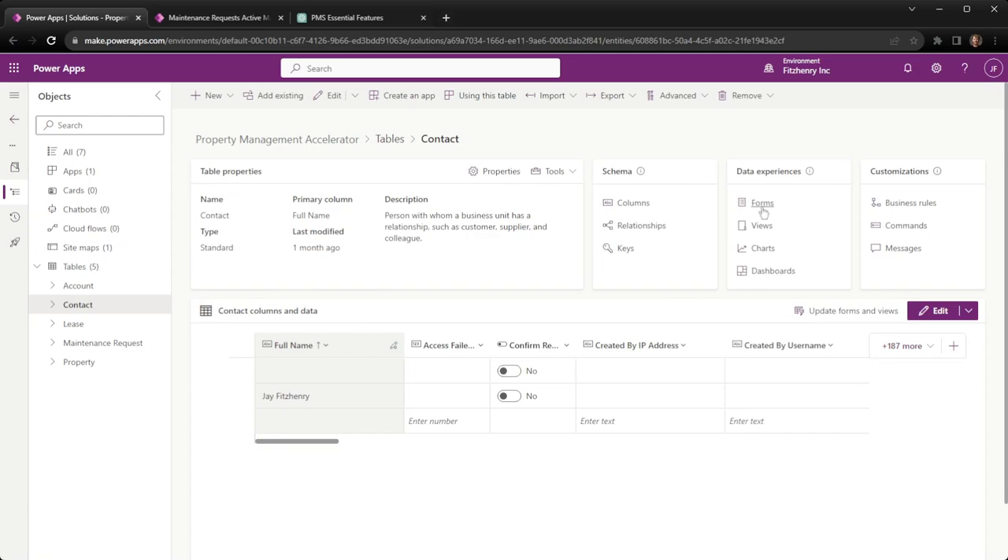
pyautogui.click(636, 206)
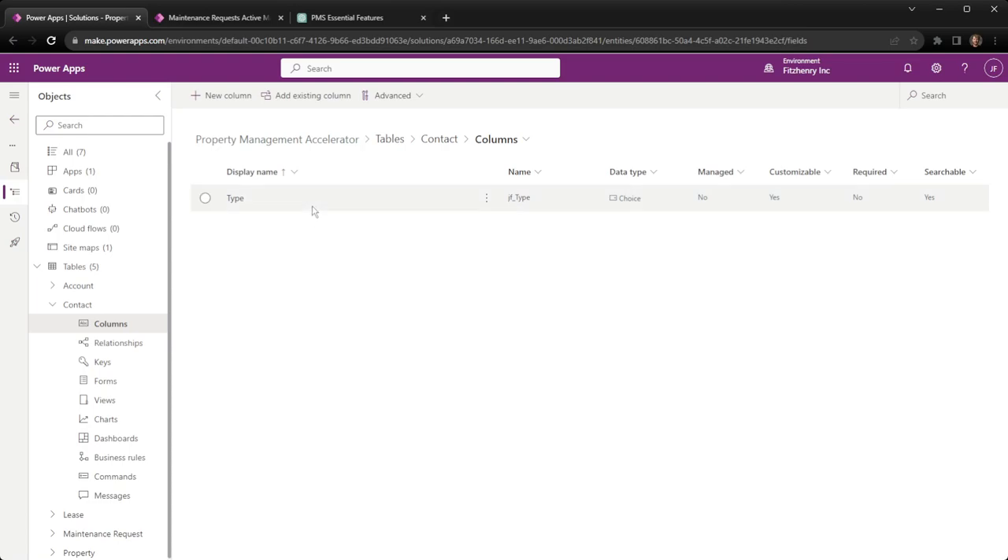
# Step: Switch to ChatGPT and highlight the suggested Contact Email and Contact Phone fields under Tenant/Requestor Information
pyautogui.click(354, 21)
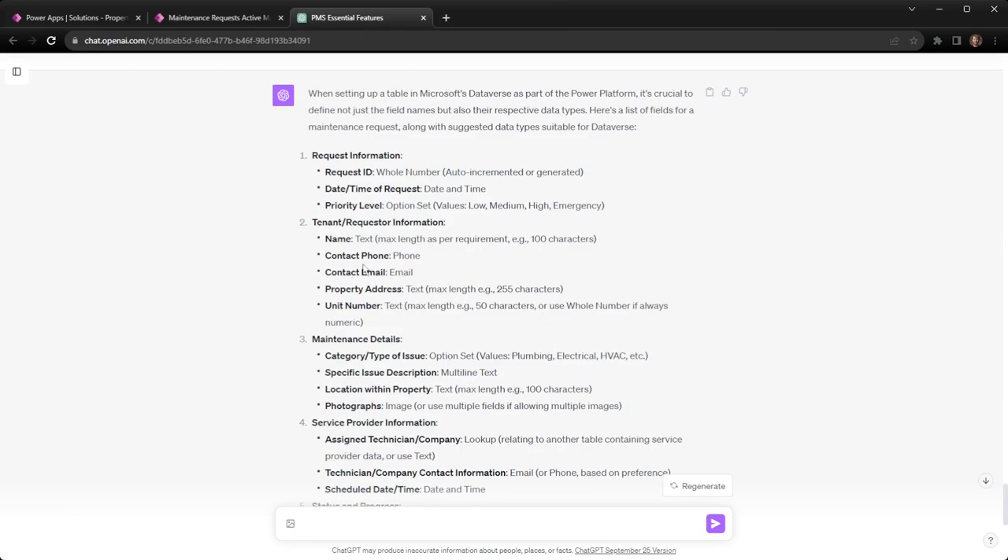
pyautogui.moveTo(325, 272); pyautogui.dragTo(386, 272)
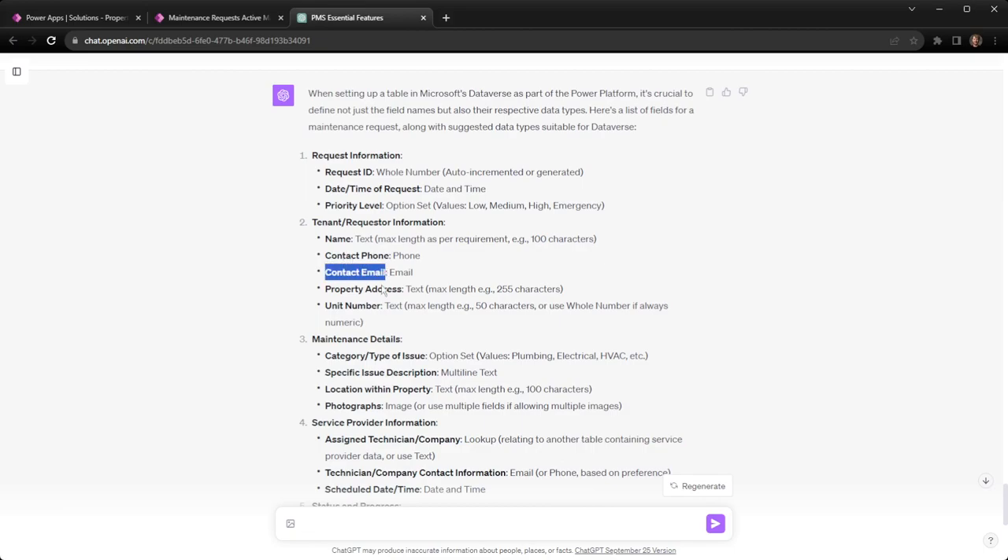
pyautogui.moveTo(325, 256); pyautogui.dragTo(389, 255)
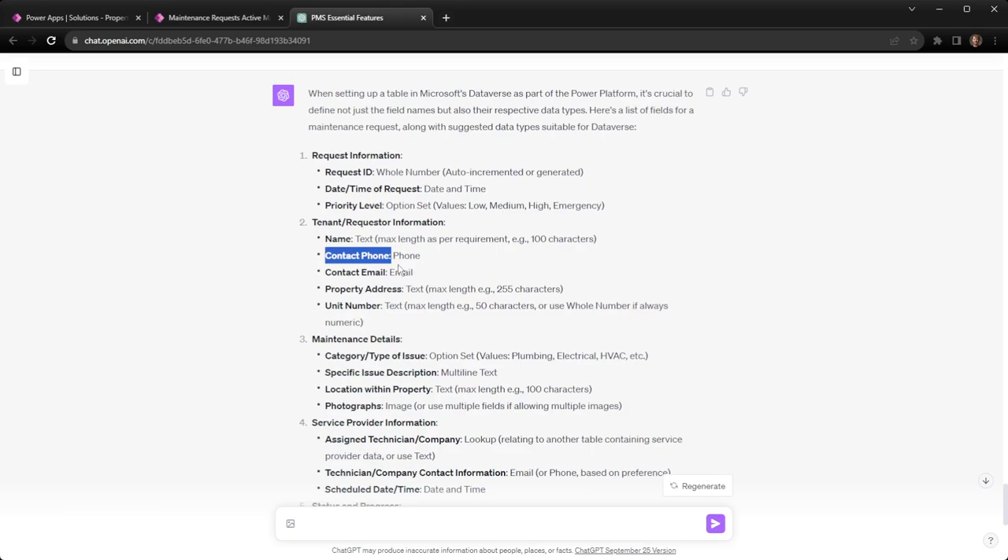
# Step: Switch back to Power Apps, open the Contact table's Property Contacts form for editing, and look over its available columns and fields
pyautogui.click(110, 17)
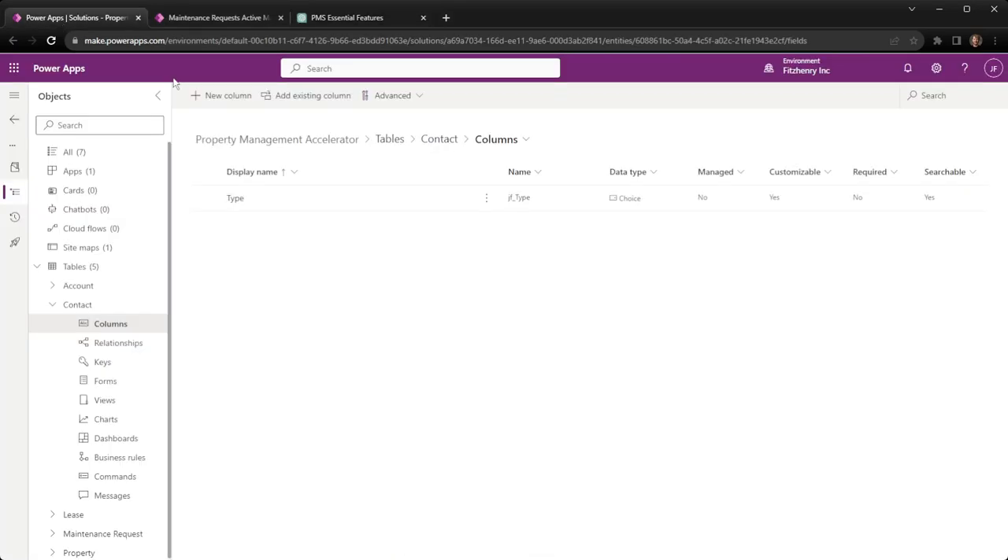
pyautogui.click(439, 138)
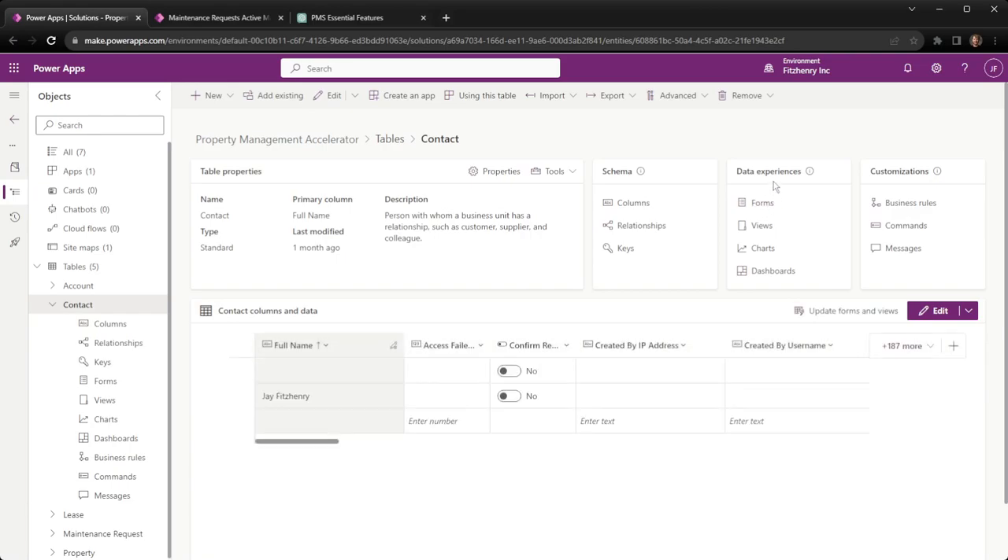
pyautogui.click(768, 209)
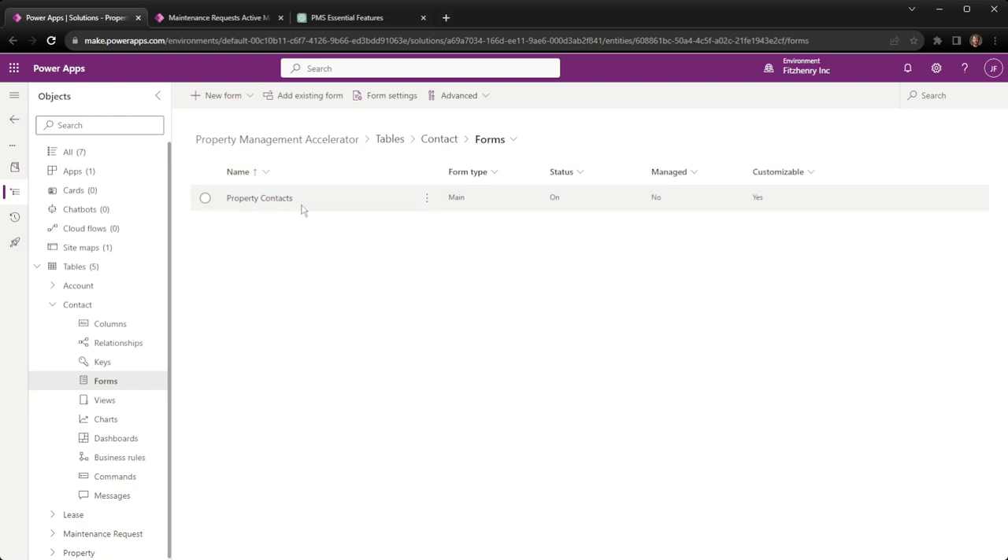
pyautogui.click(427, 198)
pyautogui.click(458, 223)
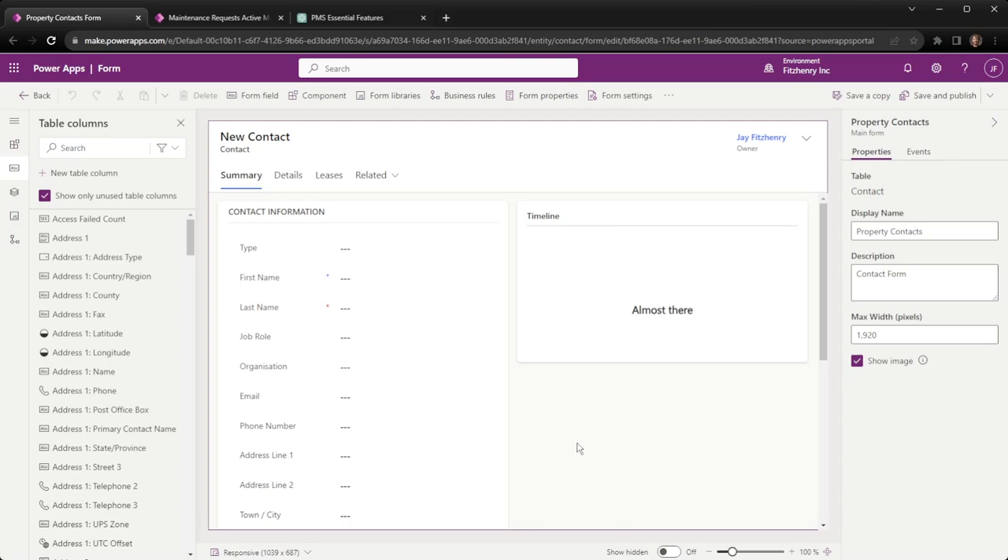
pyautogui.scroll(-3, 577, 447)
pyautogui.scroll(3, 579, 449)
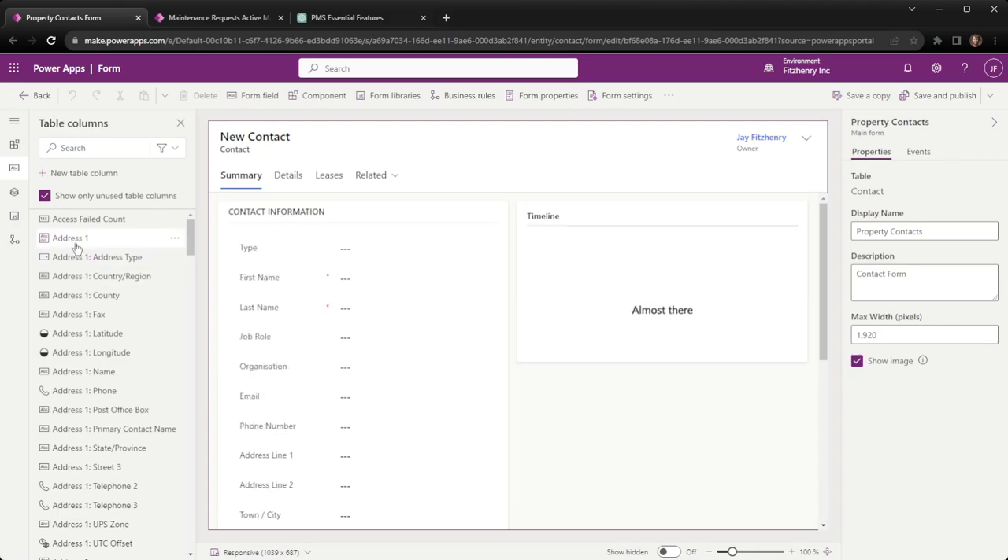
# Step: Try adding the Address 1 column below Type in the form's Contact Information section, and remove it again
pyautogui.moveTo(71, 238); pyautogui.dragTo(296, 261)
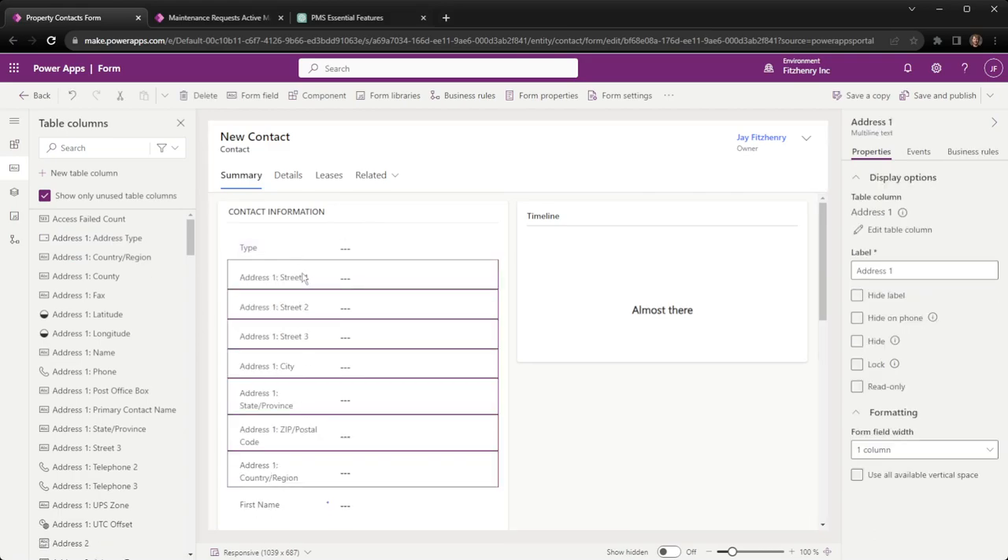
pyautogui.press('Delete')
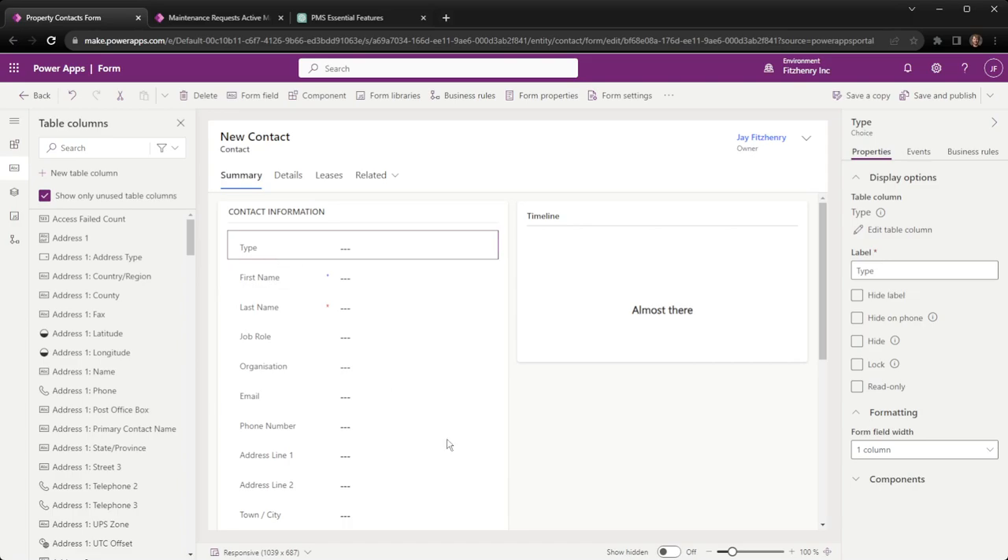
# Step: Inspect the Active Maintenance Requests subgrid on the contact form and select its Related Items section
pyautogui.scroll(-5, 565, 423)
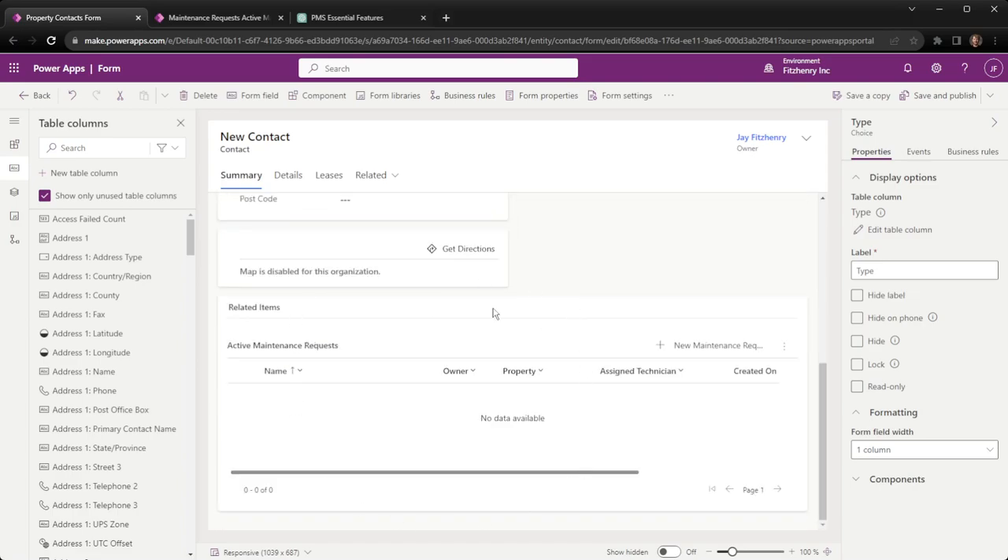
pyautogui.click(369, 479)
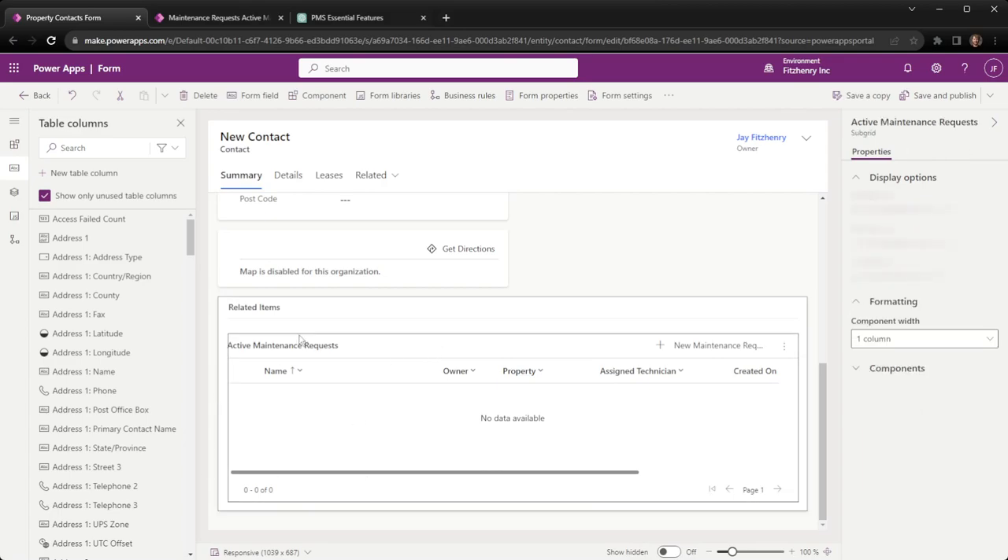
pyautogui.click(221, 396)
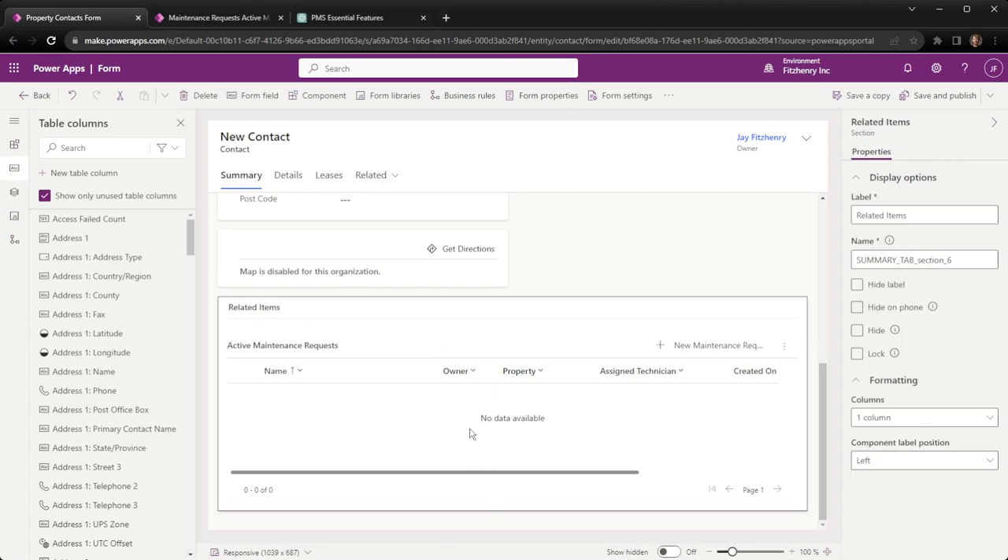
# Step: Start adding a subgrid to the Related Items section, showing related records from the Maintenance Requests (Contact) table
pyautogui.click(15, 148)
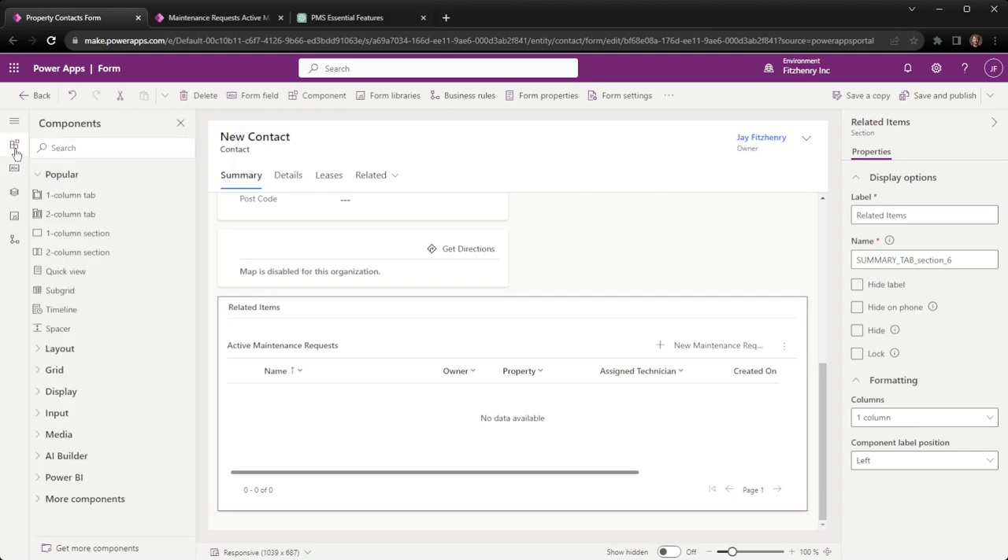
pyautogui.click(89, 299)
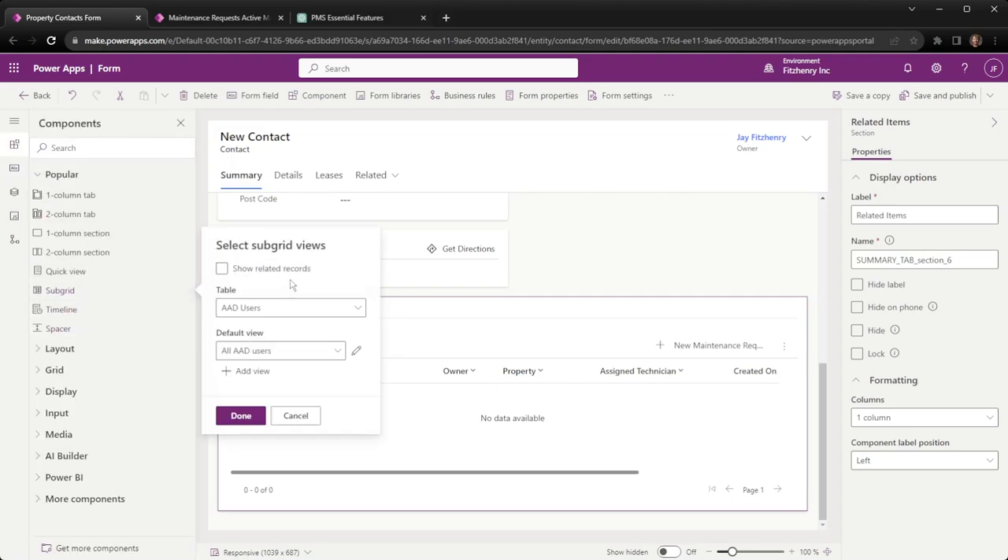
pyautogui.click(256, 273)
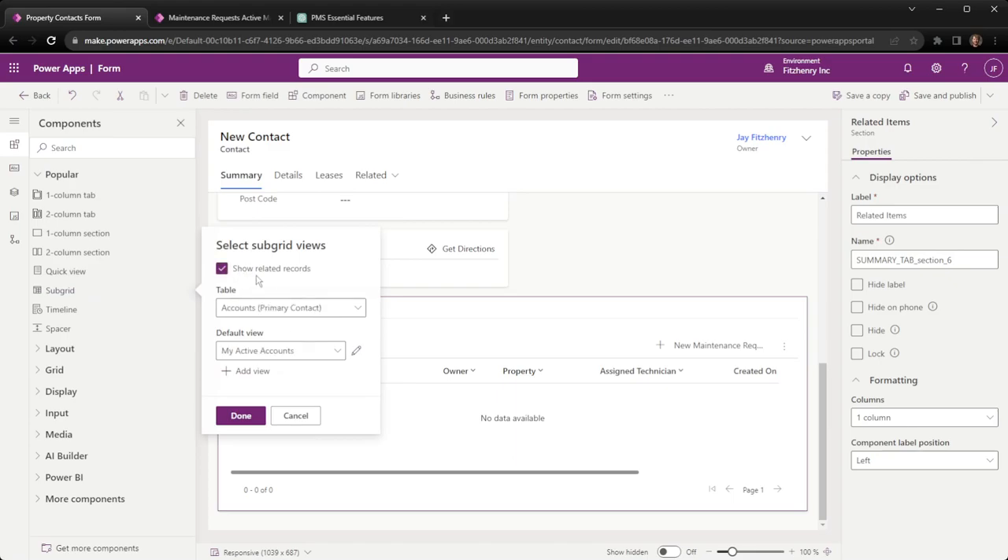
pyautogui.click(356, 308)
pyautogui.scroll(-3, 435, 337)
pyautogui.scroll(-2, 435, 337)
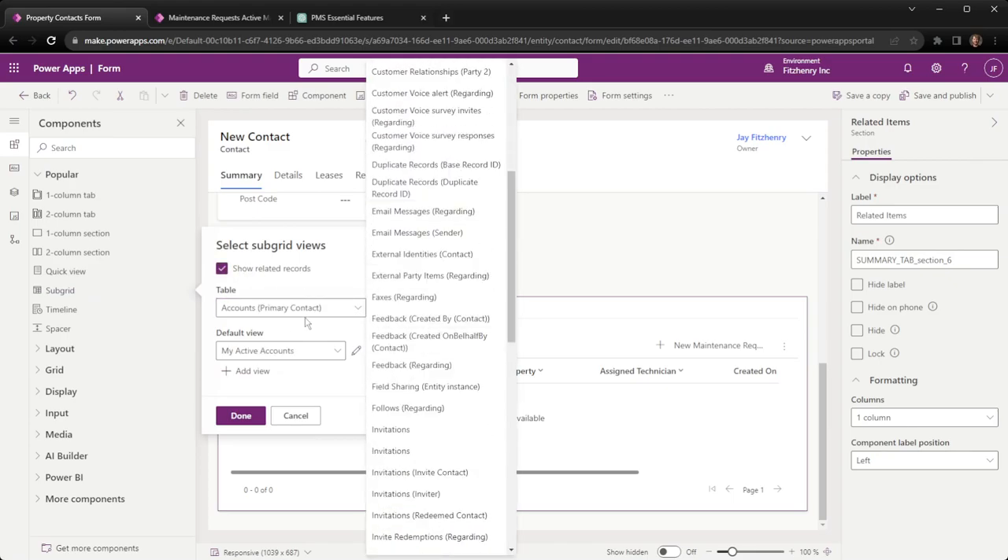
pyautogui.scroll(-5, 395, 321)
pyautogui.scroll(6, 443, 333)
pyautogui.scroll(-4, 453, 329)
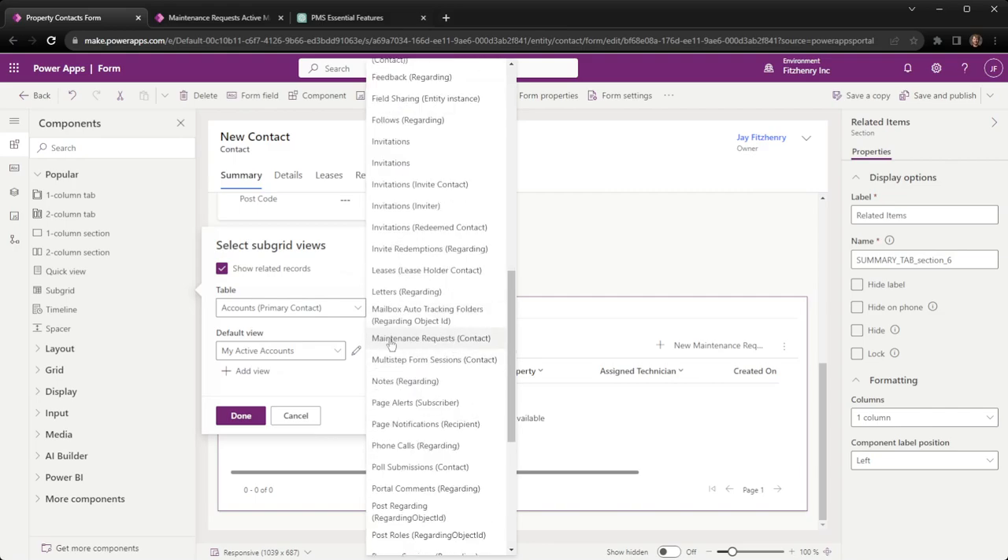
pyautogui.click(431, 340)
# Step: Check the default view choices for the new maintenance requests subgrid, and discard the subgrid
pyautogui.click(335, 351)
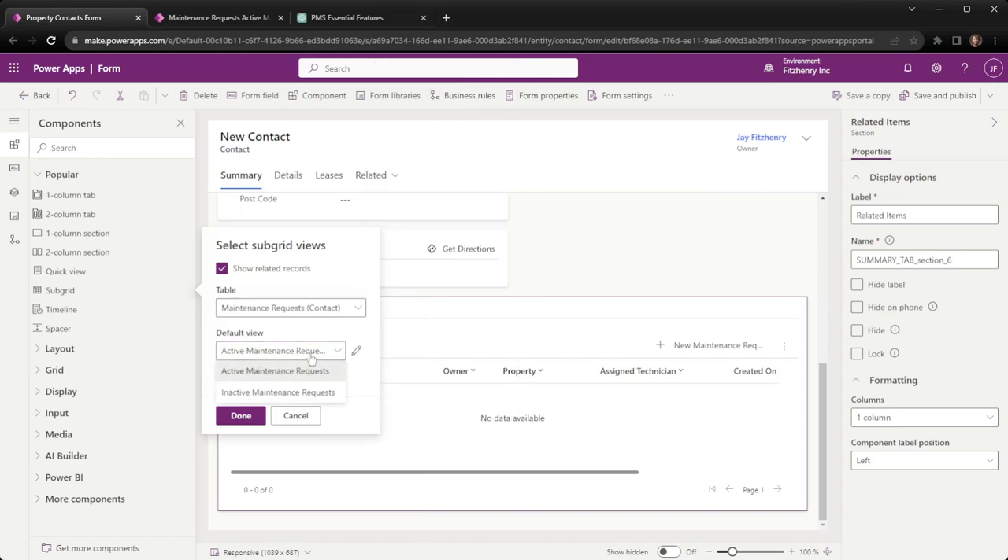
pyautogui.click(362, 386)
pyautogui.click(297, 416)
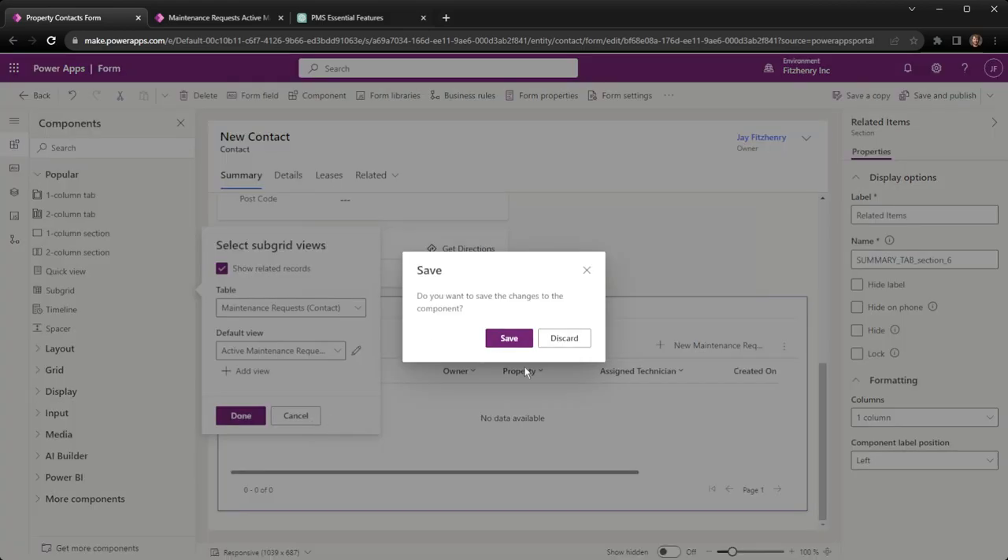
pyautogui.click(562, 341)
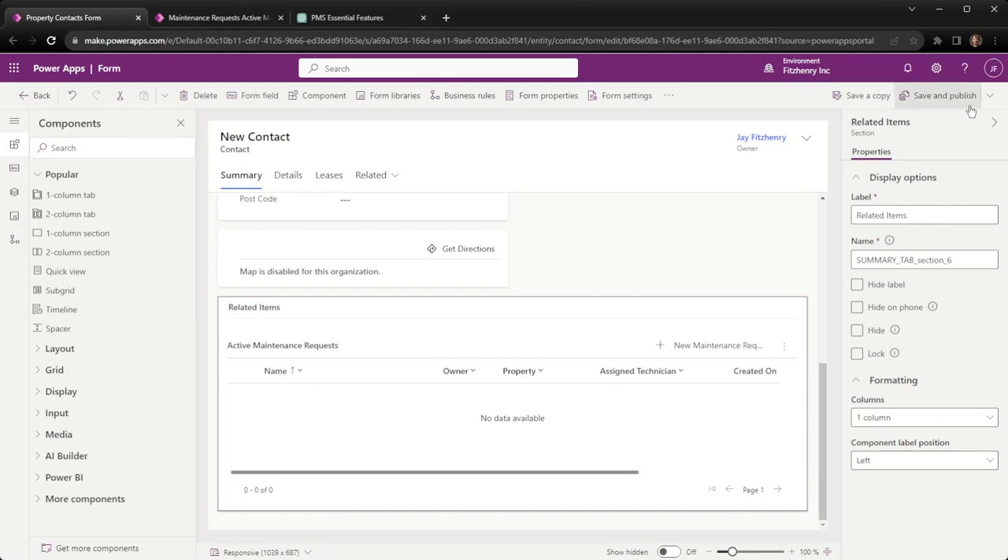
# Step: Leave the Property Contacts form without saving its changes and return to the solution's table list
pyautogui.click(35, 96)
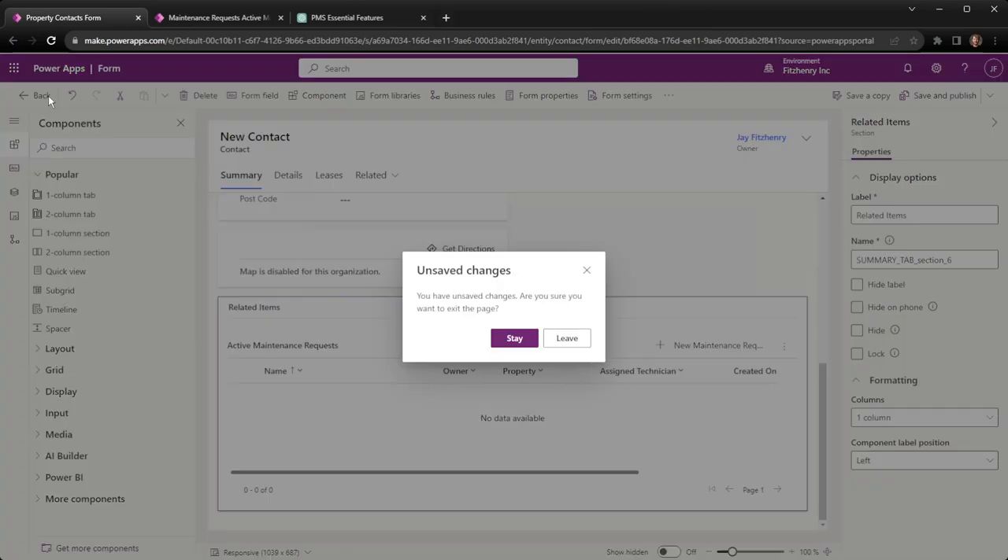
pyautogui.click(547, 338)
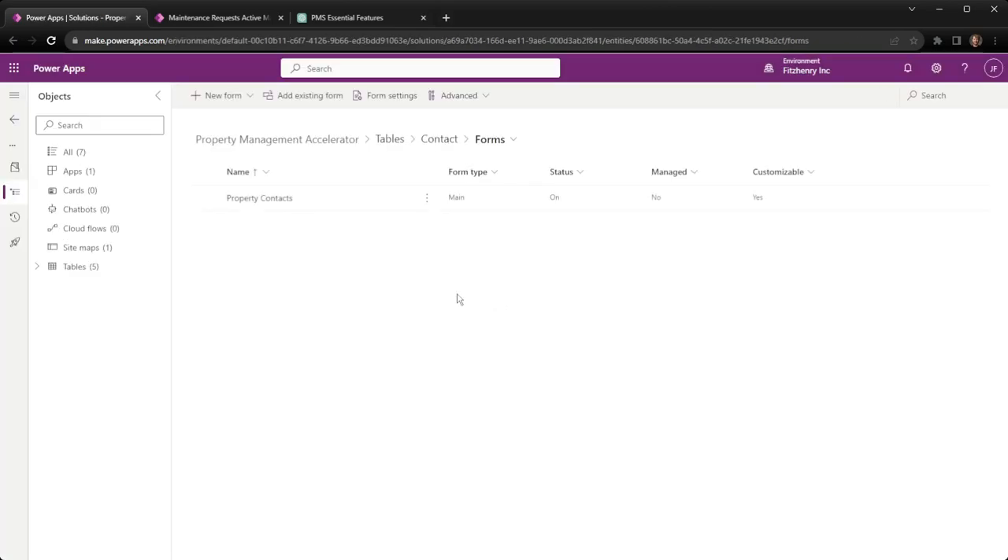
pyautogui.click(438, 140)
pyautogui.click(392, 141)
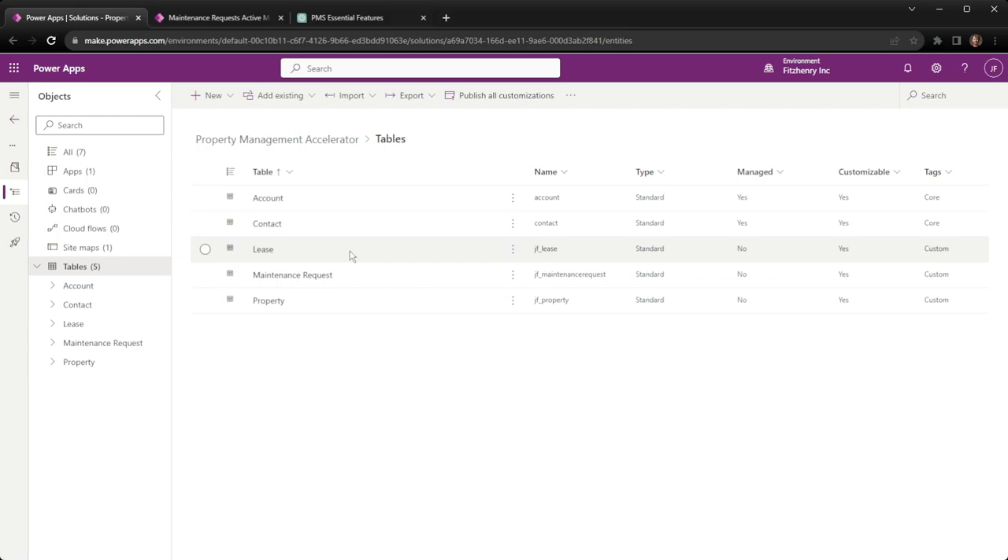
# Step: Open the Lease table and review its columns and their data types
pyautogui.click(262, 249)
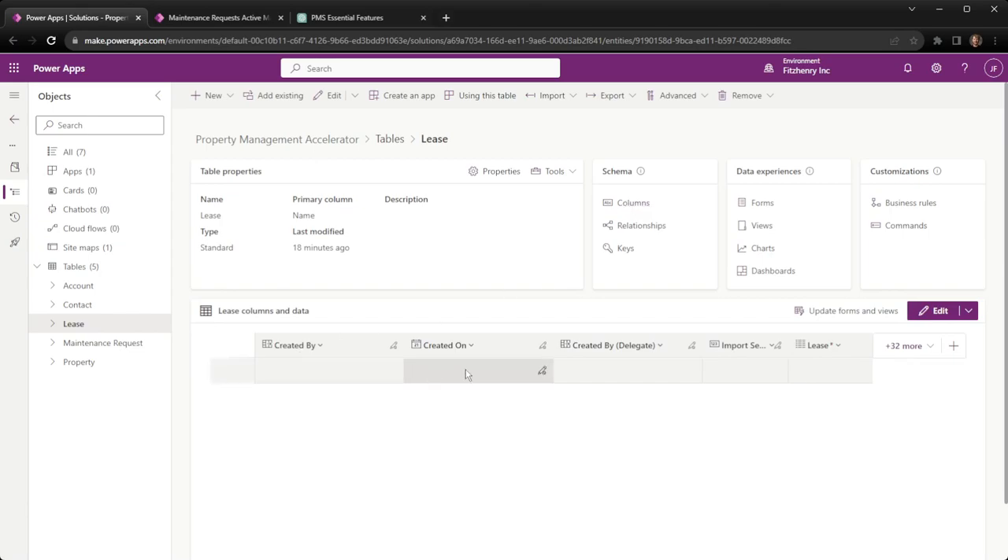
pyautogui.click(640, 204)
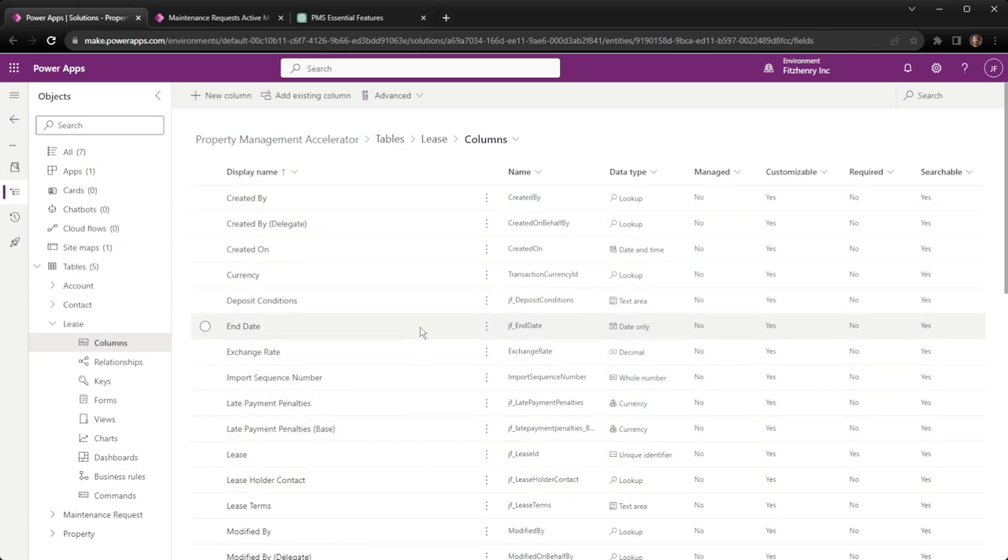
pyautogui.scroll(-1, 396, 427)
pyautogui.scroll(1, 396, 428)
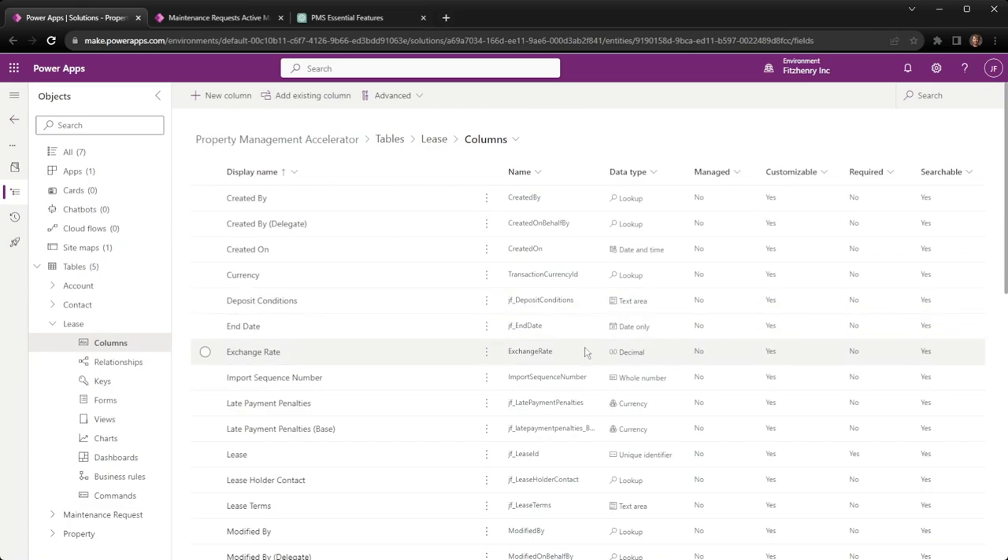
pyautogui.scroll(-2, 585, 353)
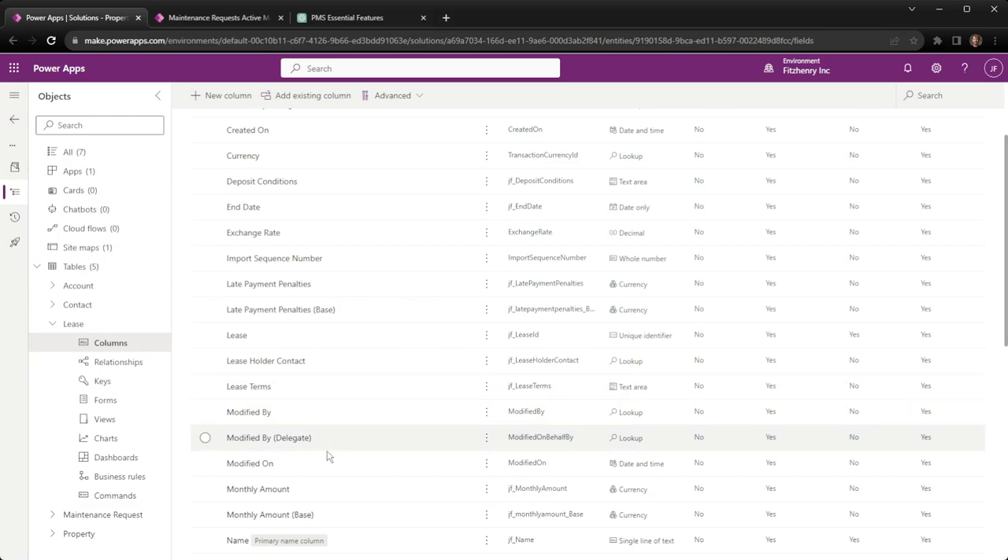
pyautogui.scroll(3, 360, 461)
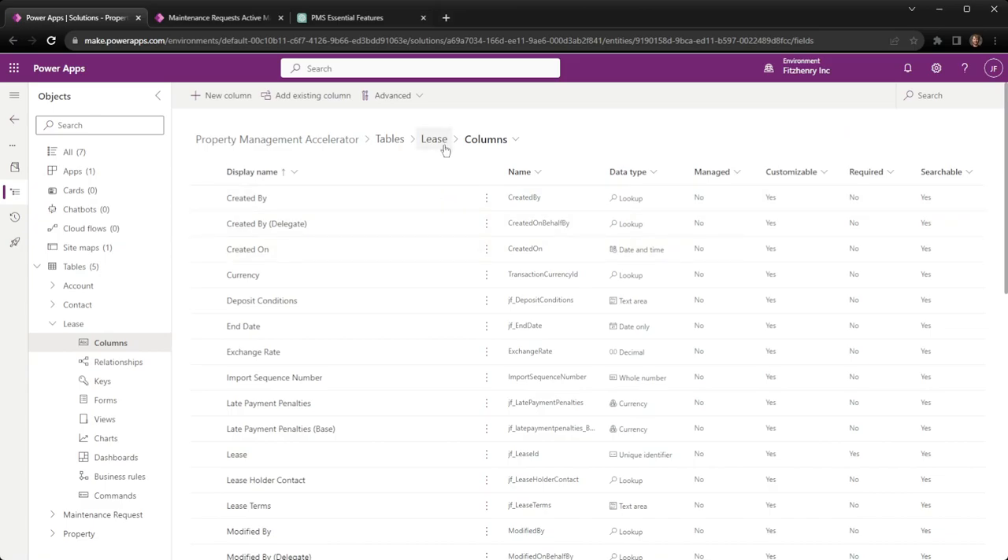
# Step: Return to the solution's table list and open the properties of the Property table
pyautogui.click(408, 142)
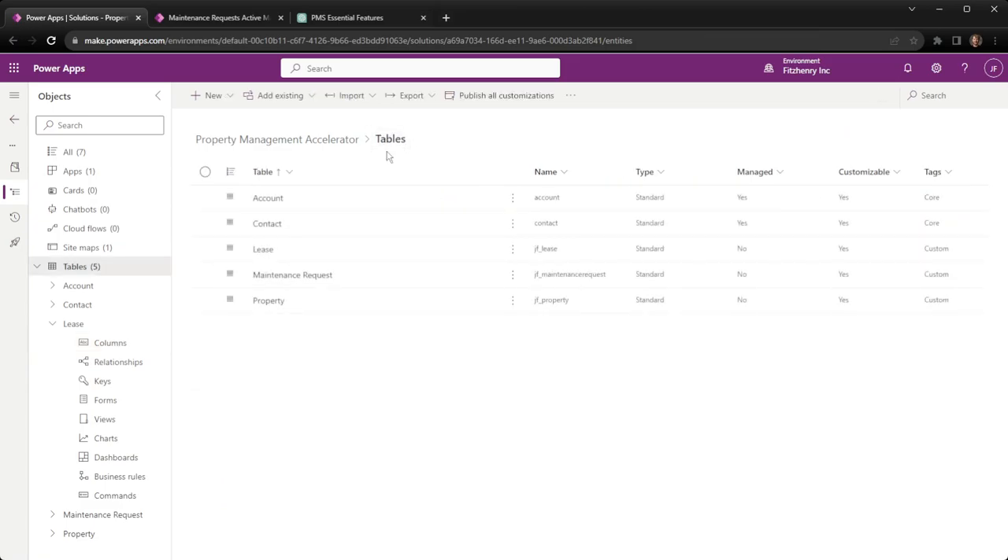
pyautogui.click(513, 300)
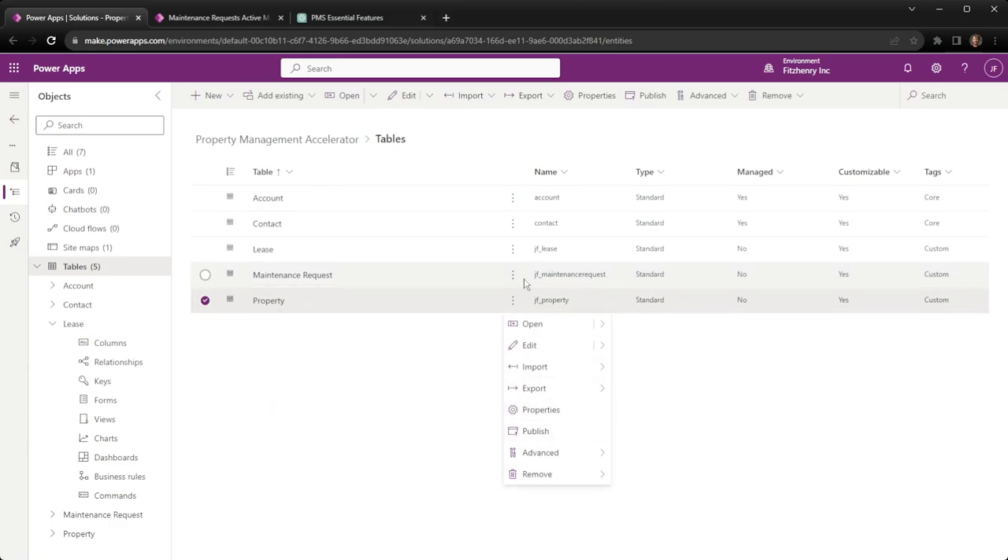
pyautogui.click(595, 415)
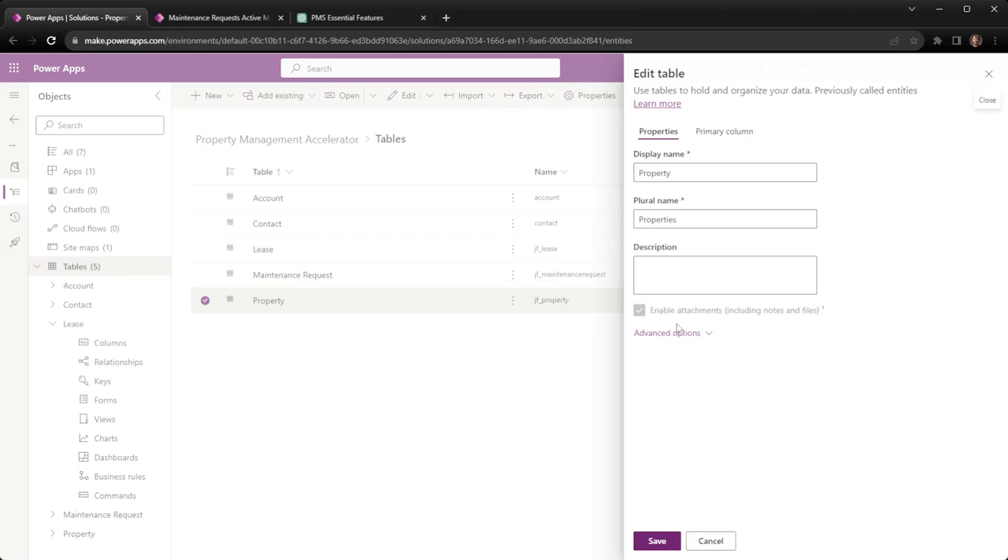
# Step: Review the Property table's advanced options, from its schema name to its row settings, and close the properties without saving
pyautogui.click(699, 334)
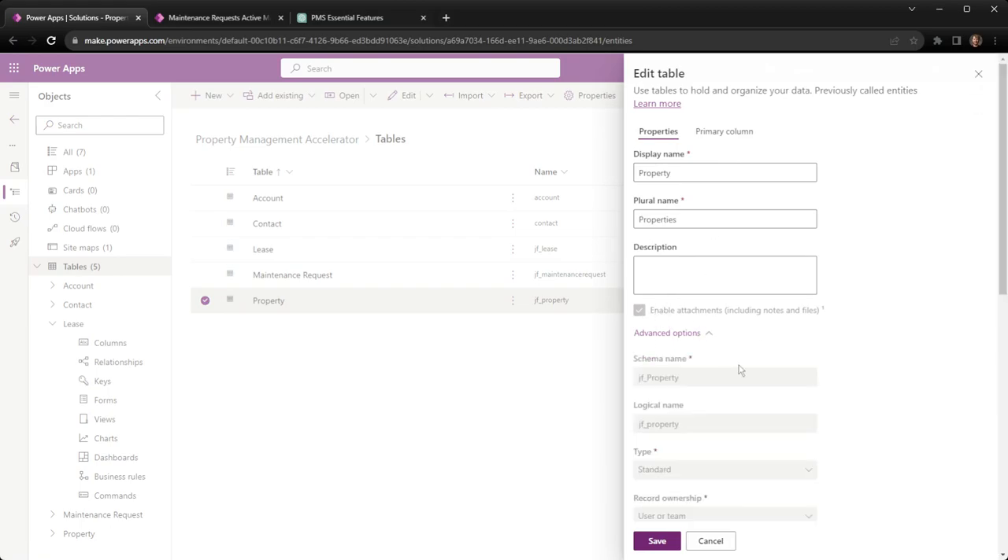
pyautogui.scroll(-6, 738, 370)
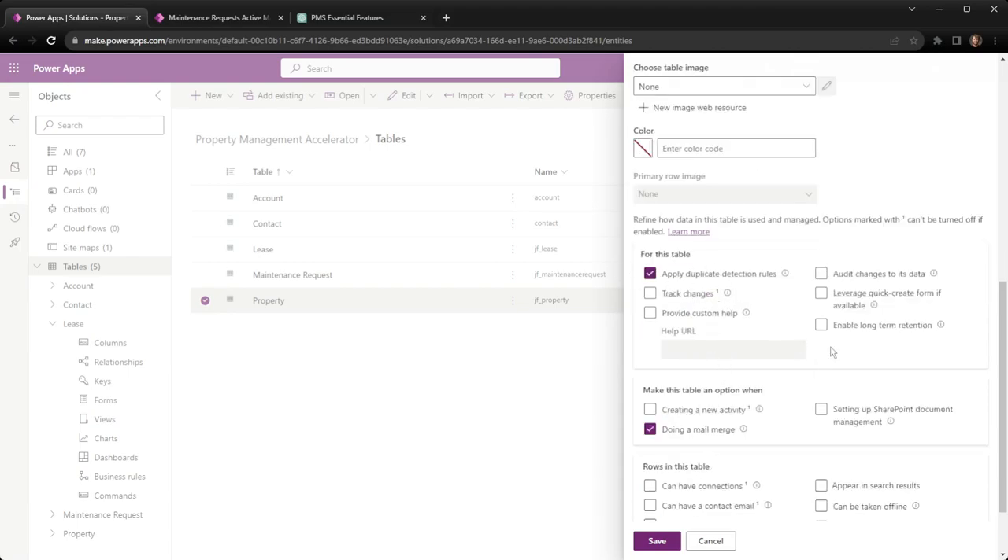
pyautogui.scroll(-1, 791, 379)
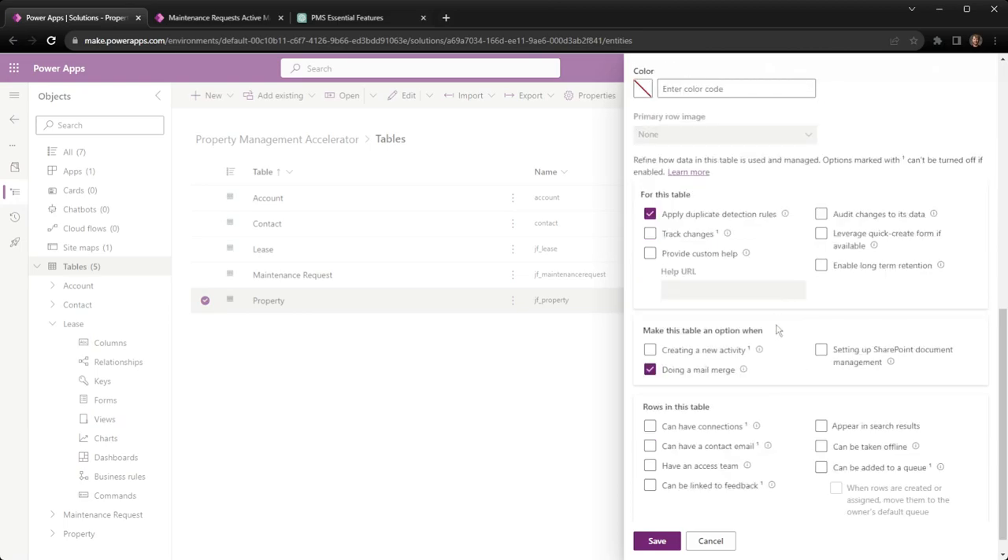
pyautogui.scroll(-1, 781, 323)
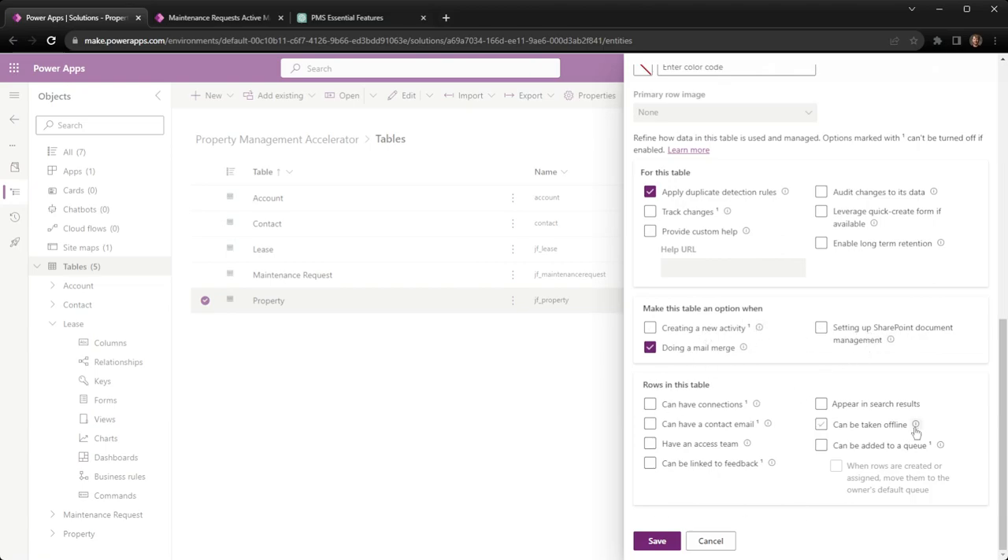
pyautogui.click(709, 542)
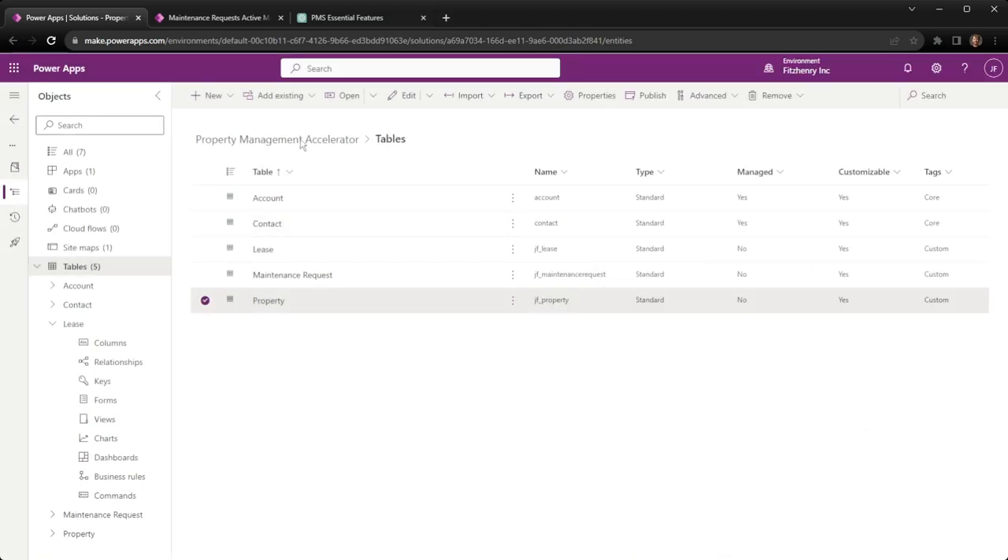
# Step: Find the Property Management app among the solution's apps and open it for editing
pyautogui.click(36, 267)
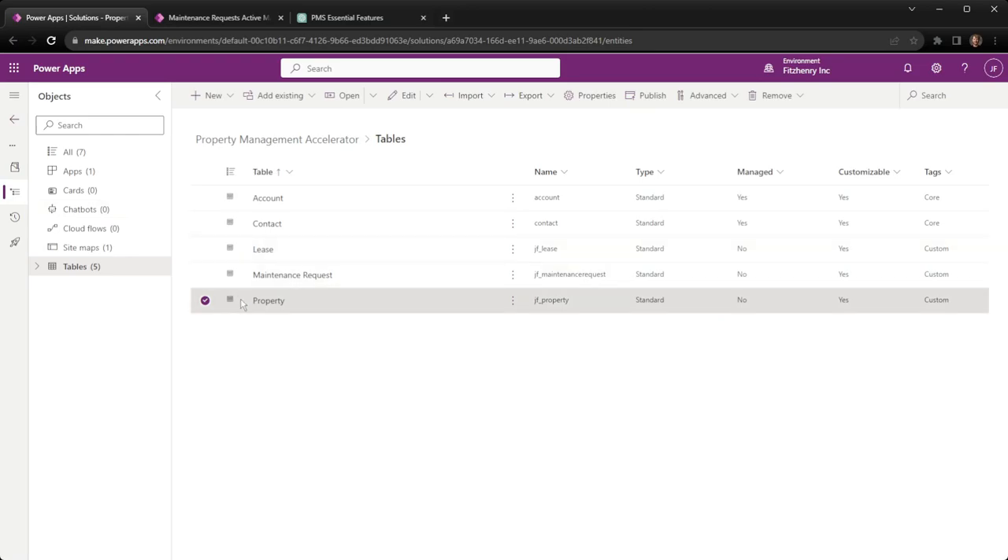
pyautogui.click(98, 175)
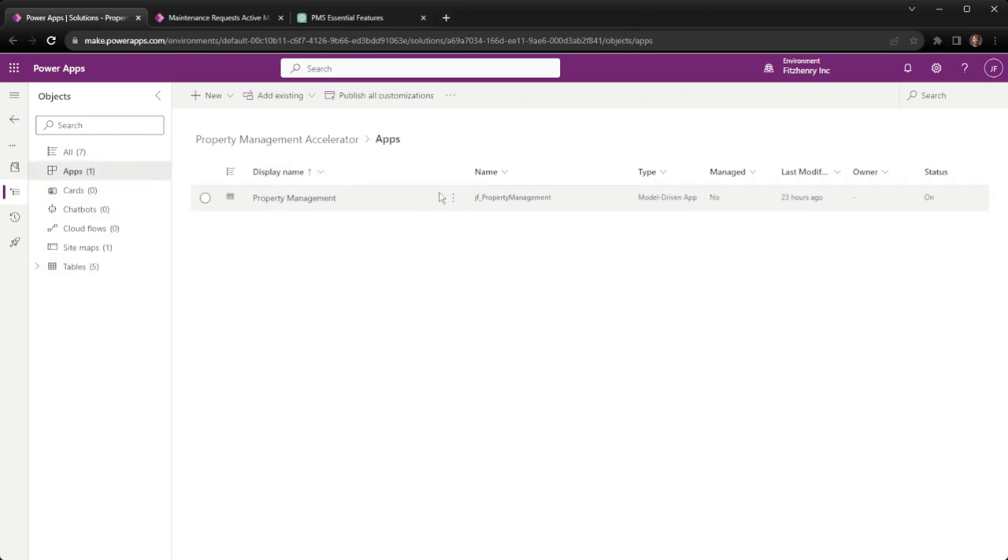
pyautogui.click(452, 197)
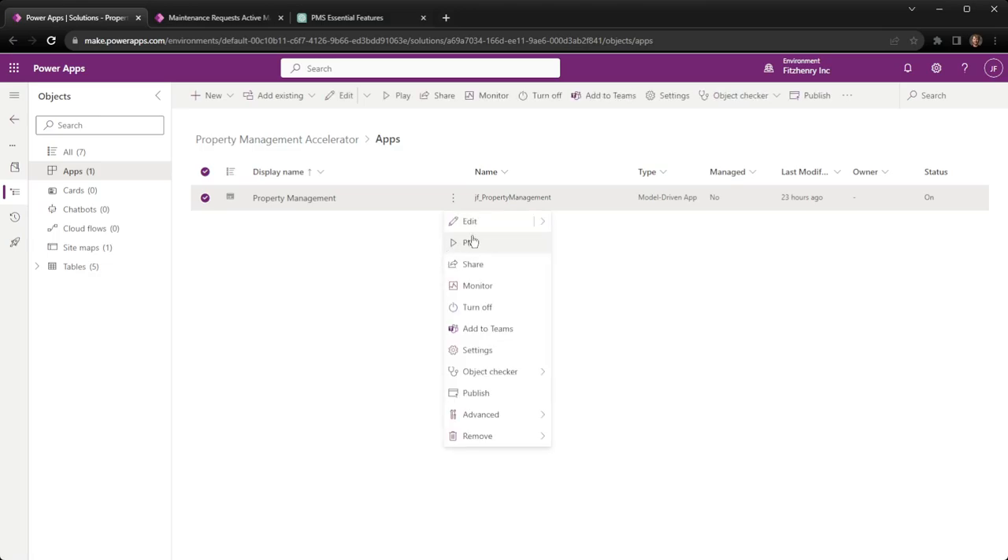
pyautogui.click(490, 224)
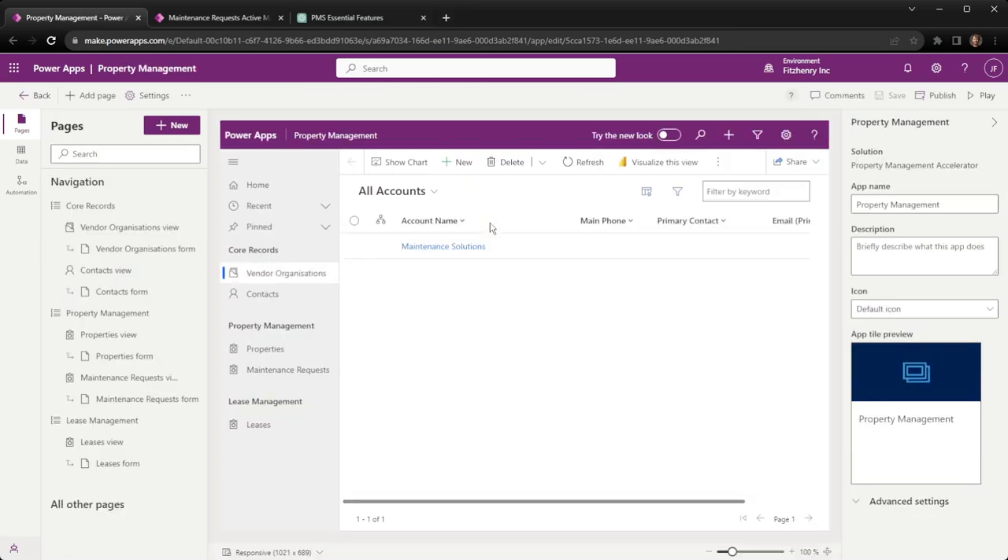
# Step: Inspect the display options of the Core Records, Property Management and Lease Management navigation groups
pyautogui.click(118, 211)
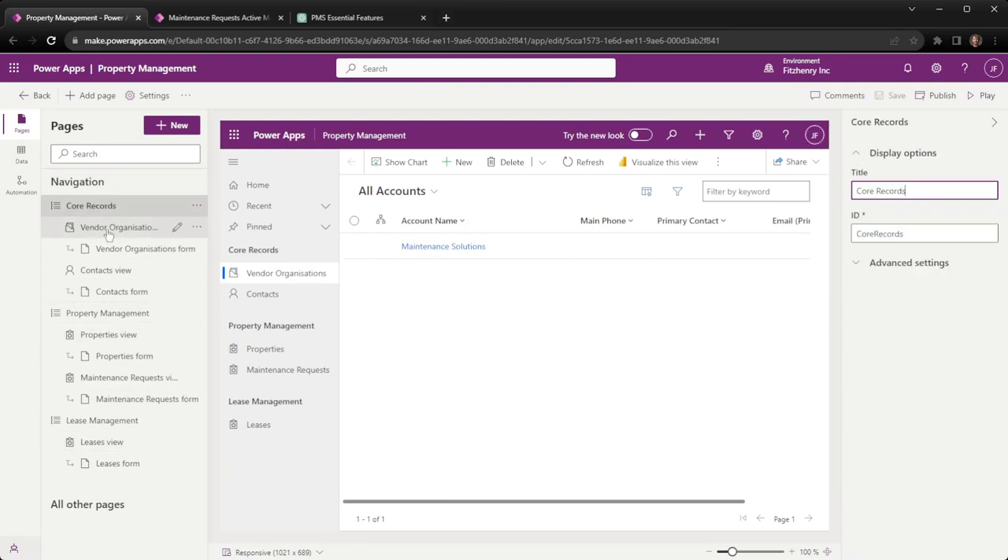
pyautogui.click(130, 314)
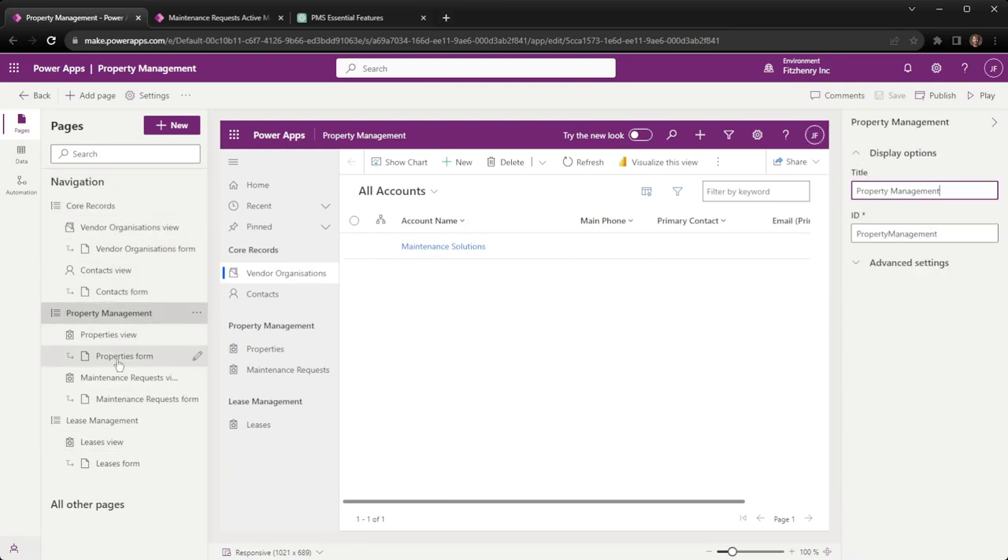
pyautogui.click(117, 426)
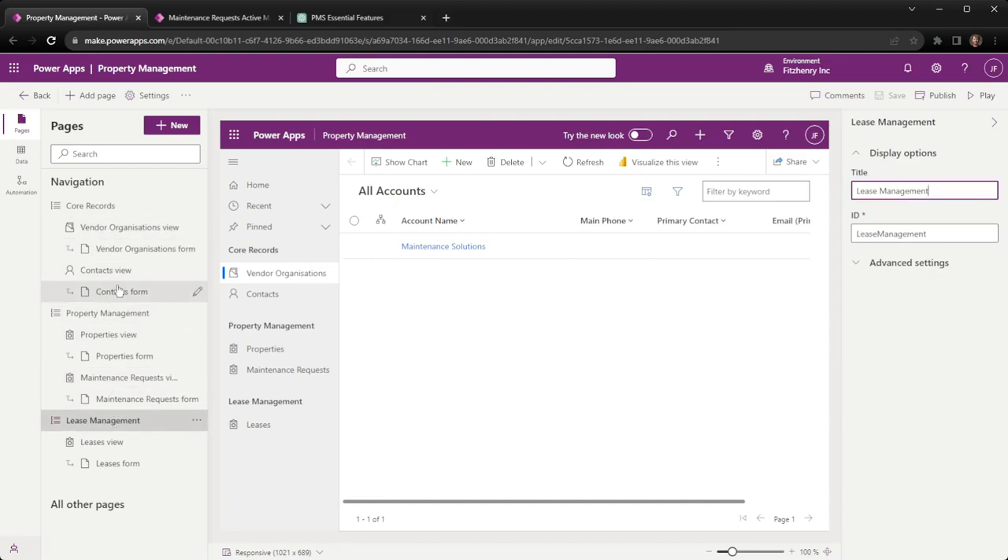
# Step: Preview the Vendor Organisations, Contacts, Properties, Maintenance Requests and Leases views in the app designer
pyautogui.click(124, 228)
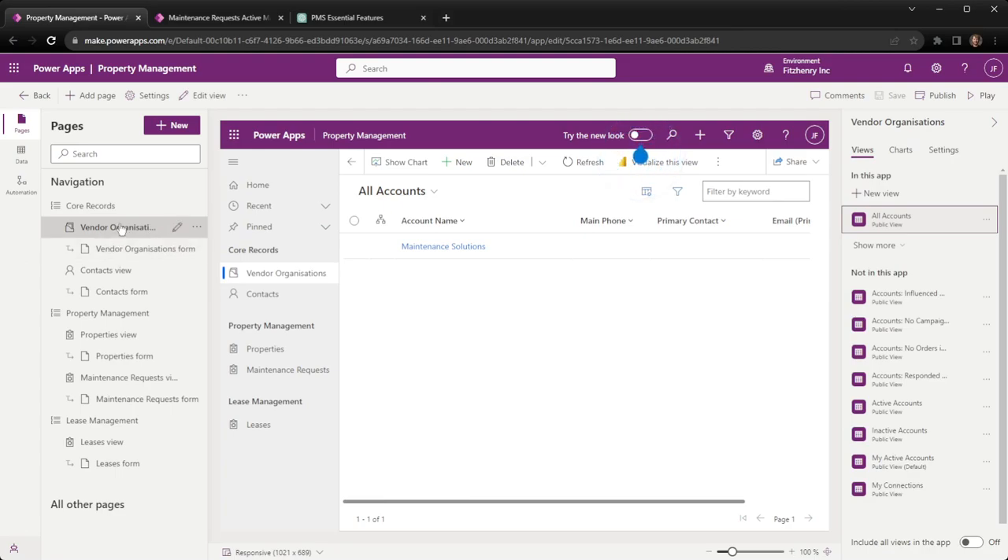
pyautogui.click(118, 271)
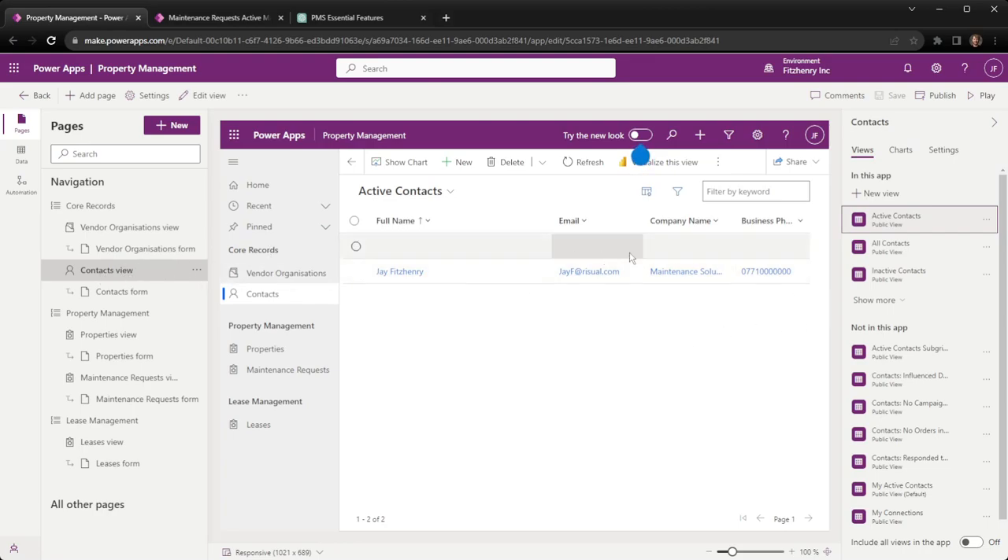
pyautogui.click(134, 337)
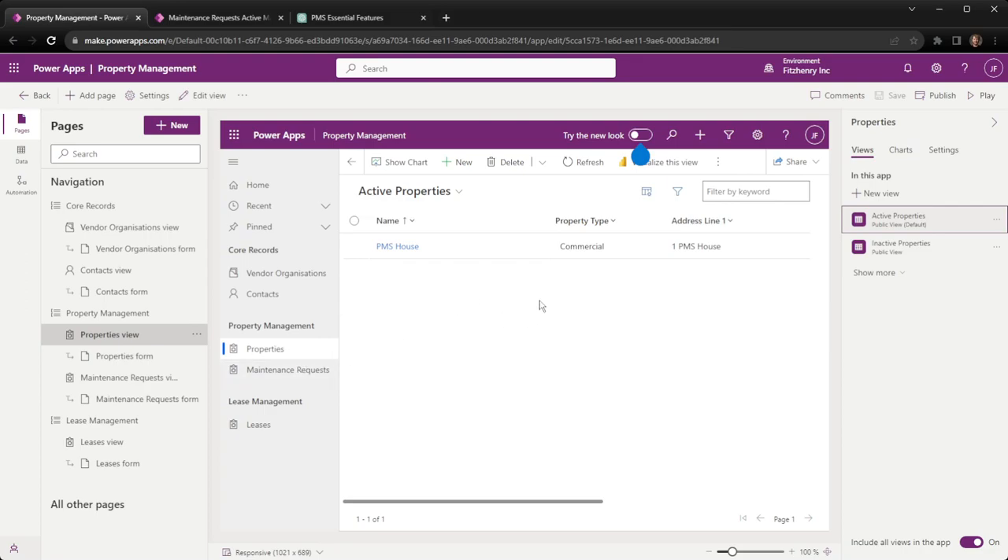
pyautogui.click(118, 378)
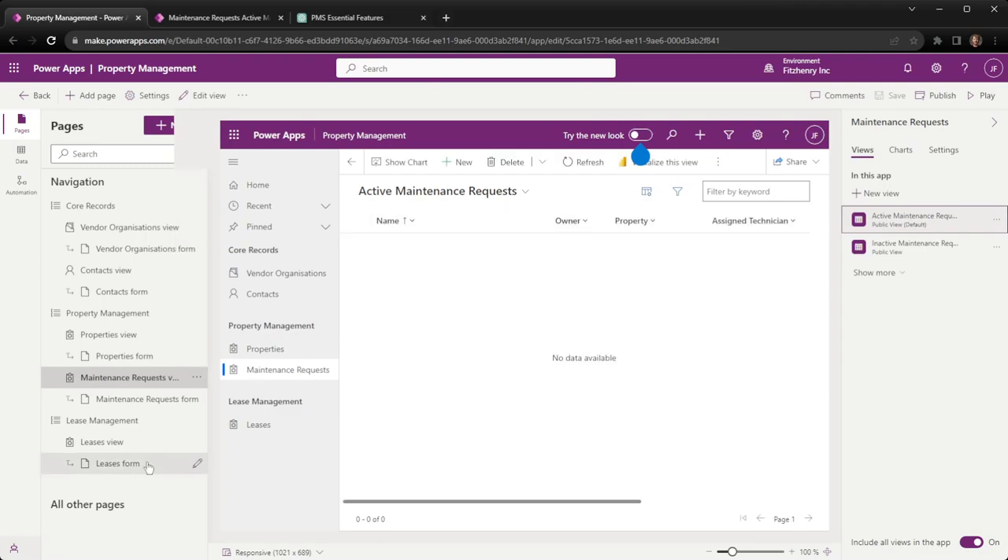
pyautogui.click(124, 446)
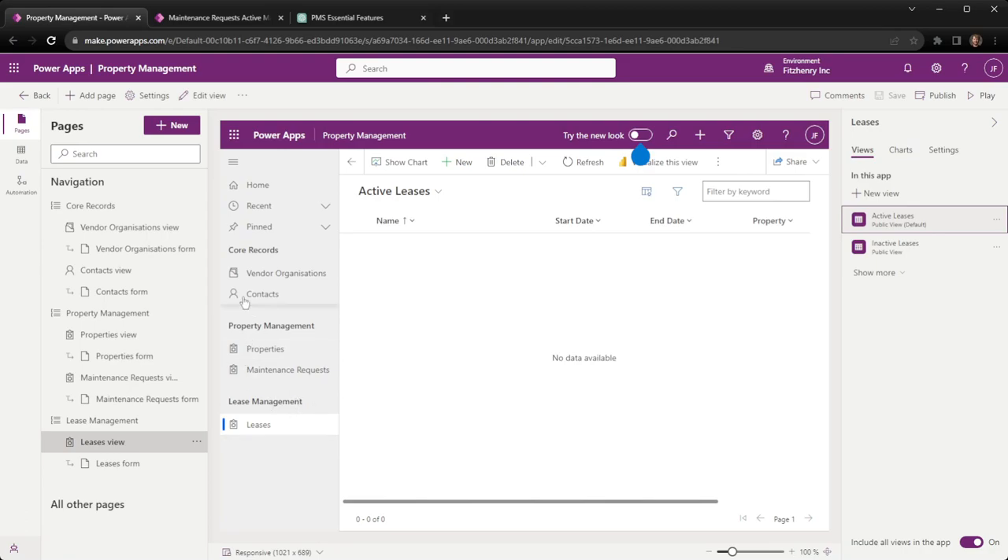
# Step: Switch to the running Property Management app, view its Vendor Organisations list, and return to the app designer
pyautogui.click(183, 21)
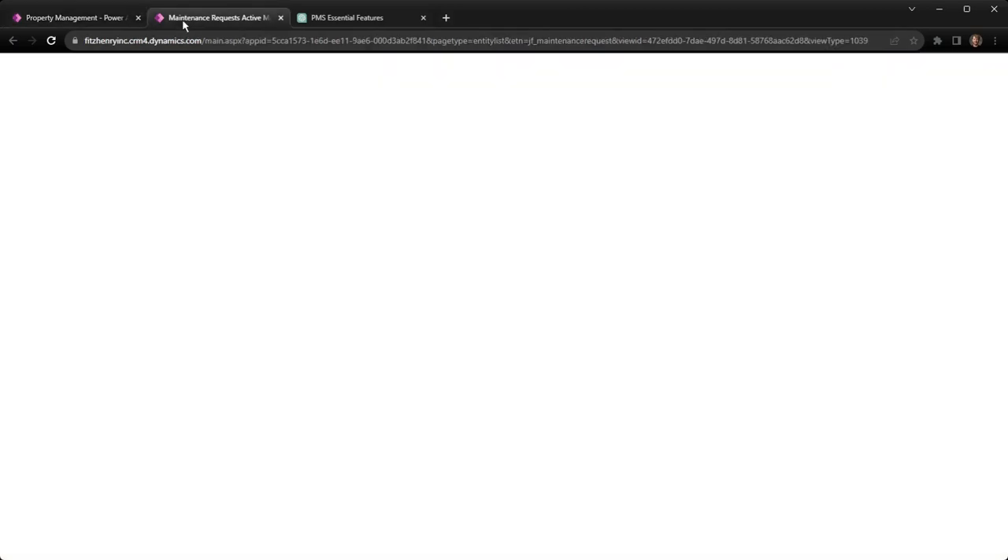
pyautogui.click(52, 209)
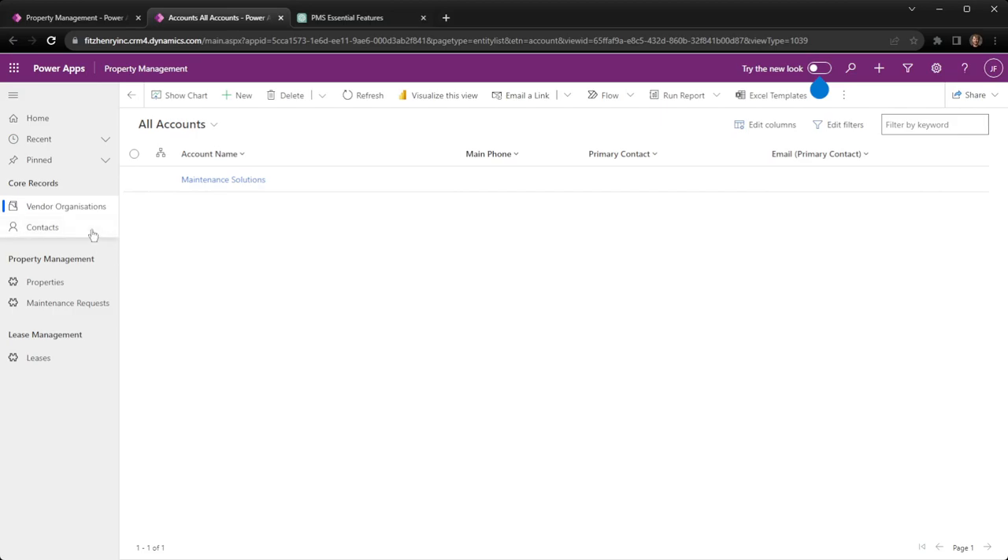
pyautogui.click(60, 16)
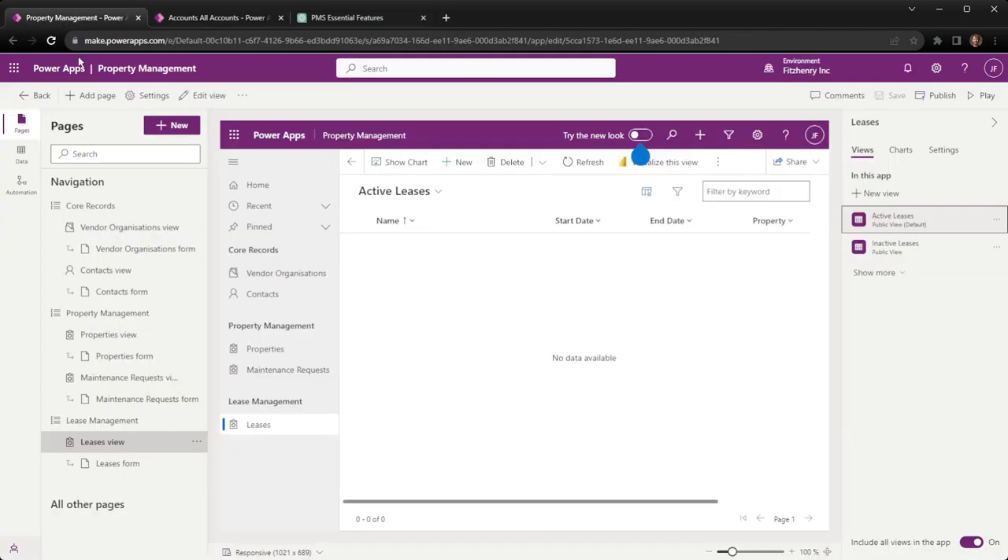
# Step: Inspect the Core Records group and the app's overall navigation bar settings
pyautogui.click(110, 207)
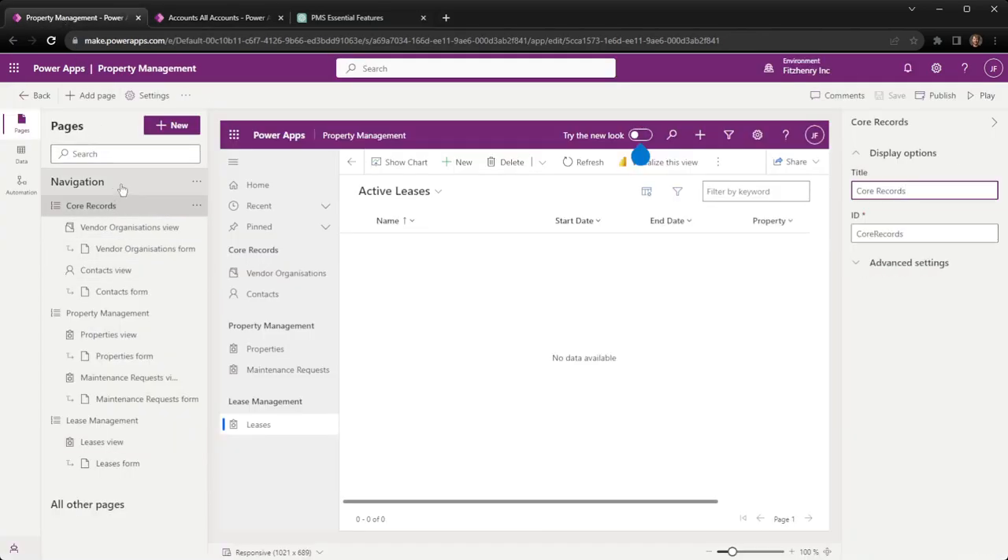
pyautogui.click(97, 182)
pyautogui.click(193, 183)
pyautogui.click(133, 186)
# Step: Check the content types offered for a new page, including Dashboard, and discard the page
pyautogui.click(176, 126)
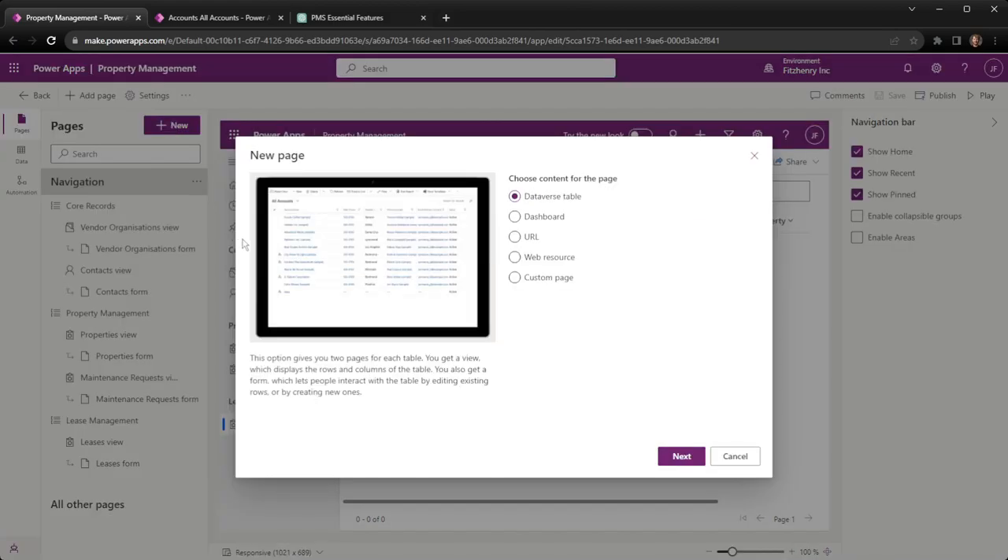
pyautogui.click(515, 217)
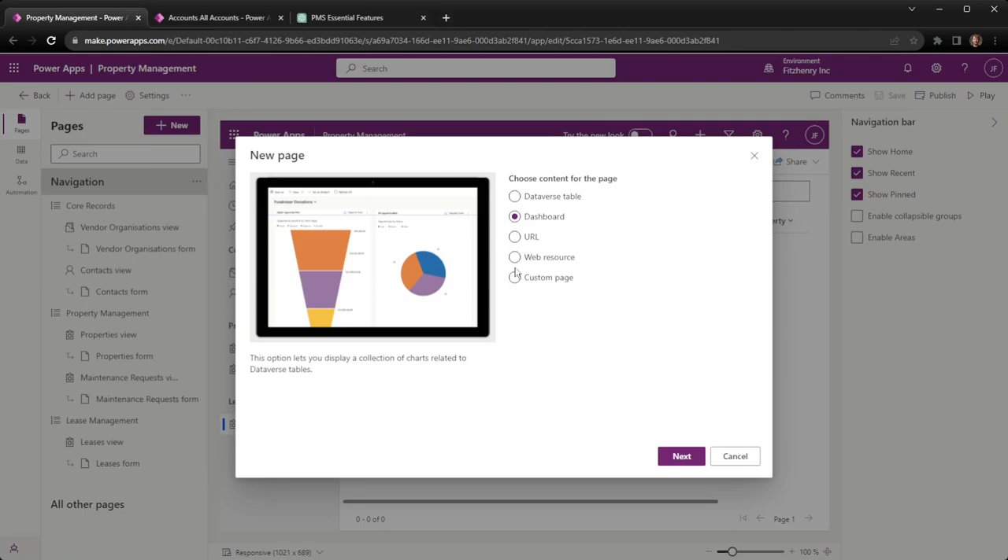
pyautogui.click(733, 455)
# Step: In the running Property Management app, view the Maintenance Solutions vendor record and return to the accounts list
pyautogui.click(226, 19)
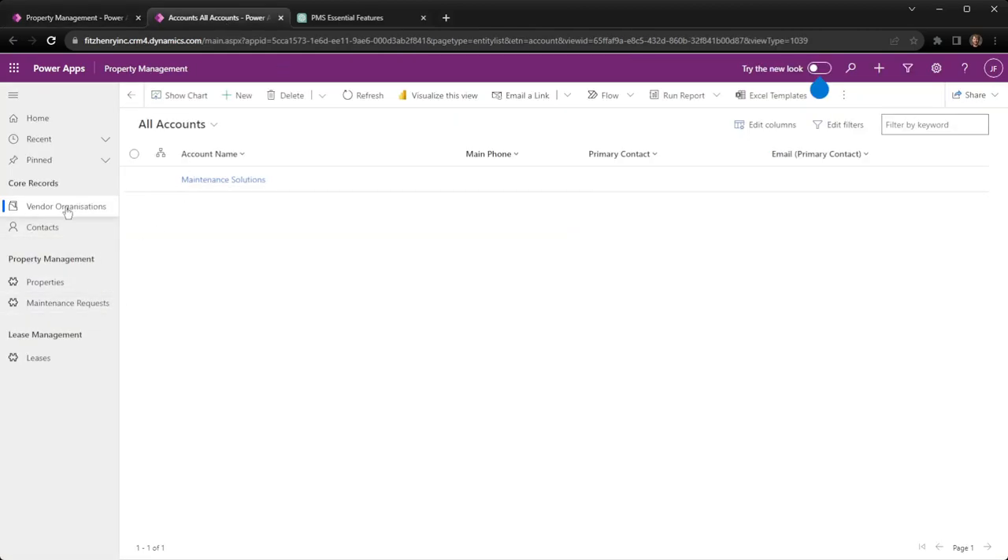
pyautogui.click(203, 181)
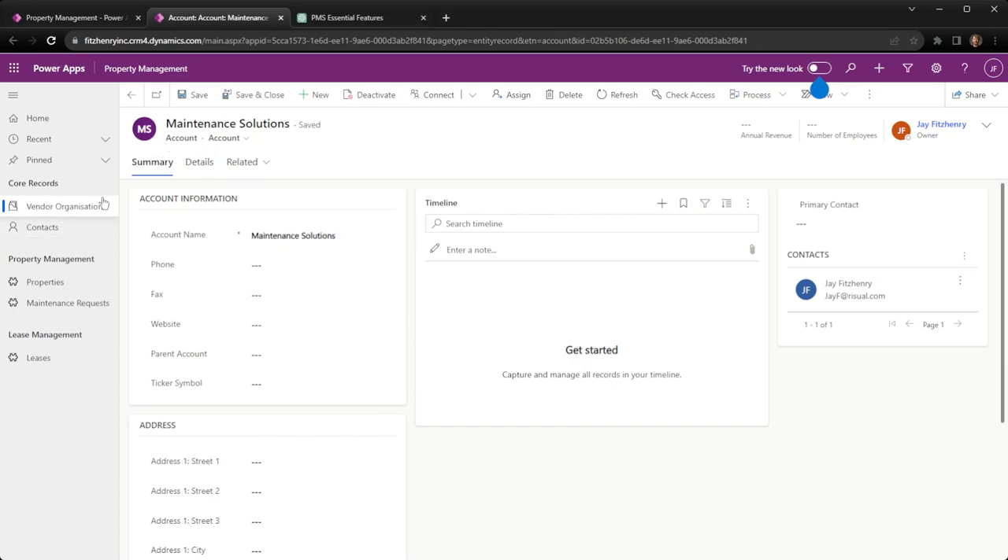
pyautogui.click(132, 95)
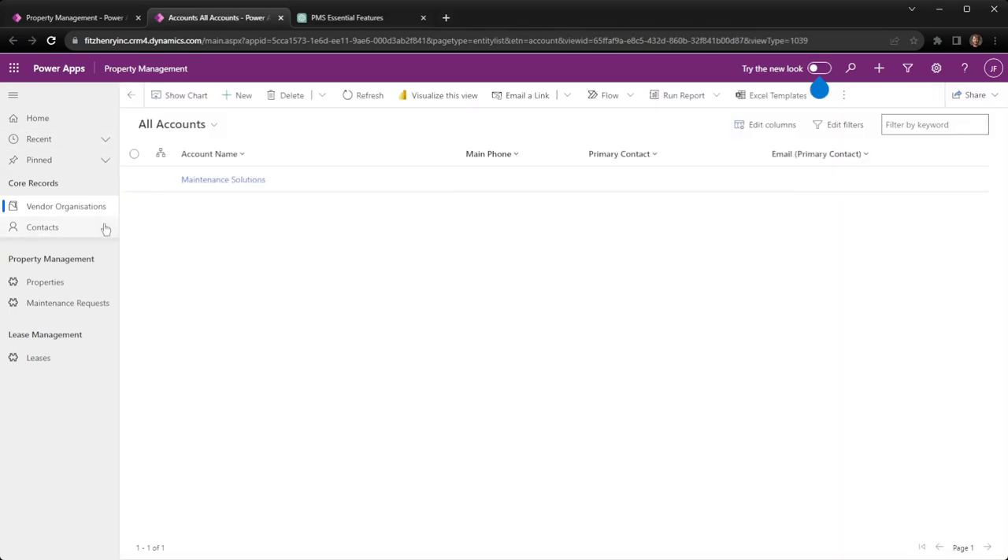
# Step: View the contact record linked to Maintenance Solutions and return to the Contacts list
pyautogui.click(47, 228)
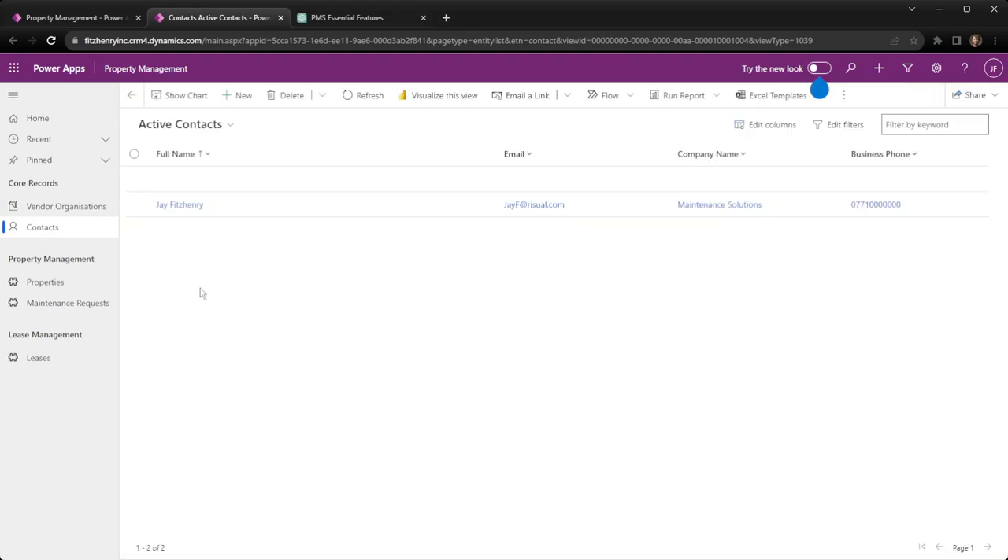
pyautogui.click(183, 206)
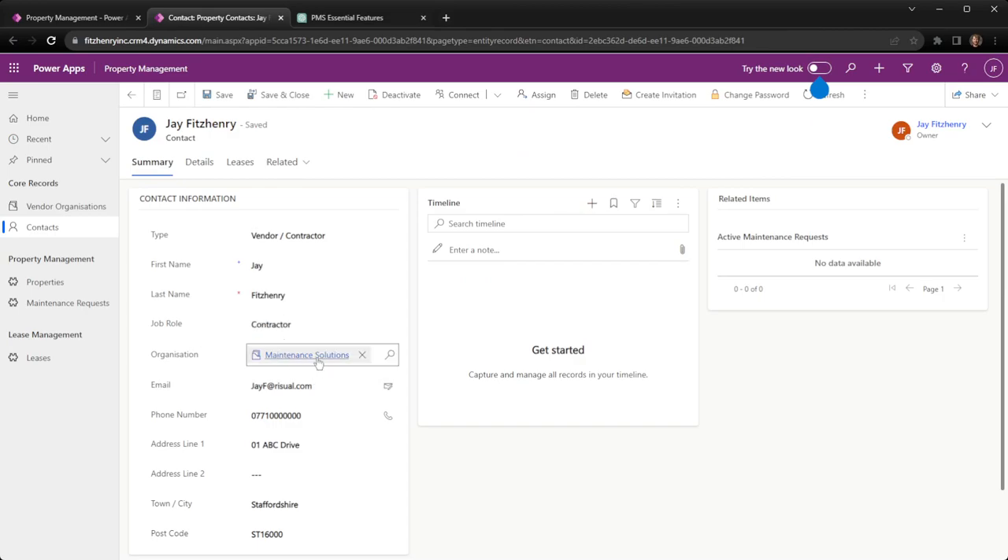
pyautogui.click(43, 227)
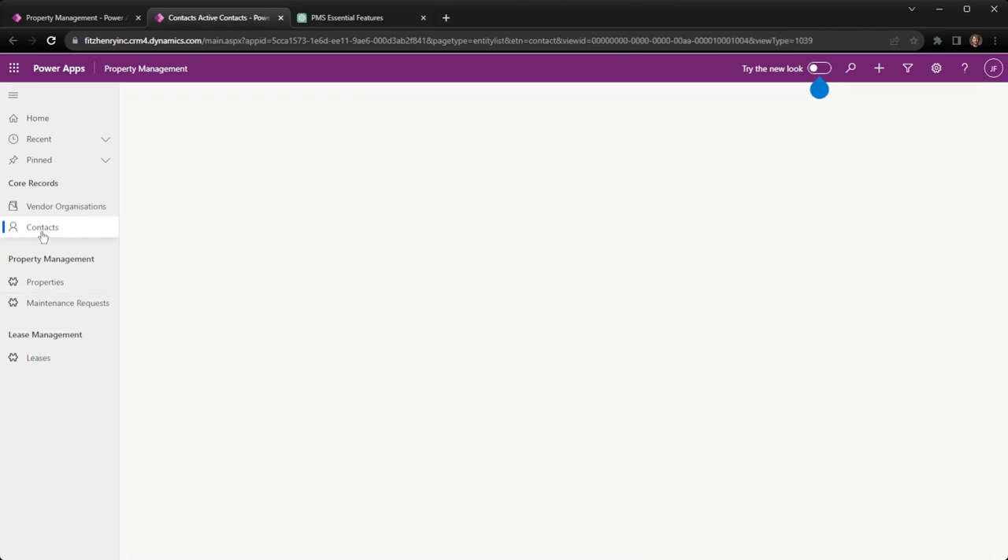
# Step: Start a new contact of type Tenant and enter the contact's first name and last name in their separate fields
pyautogui.click(238, 95)
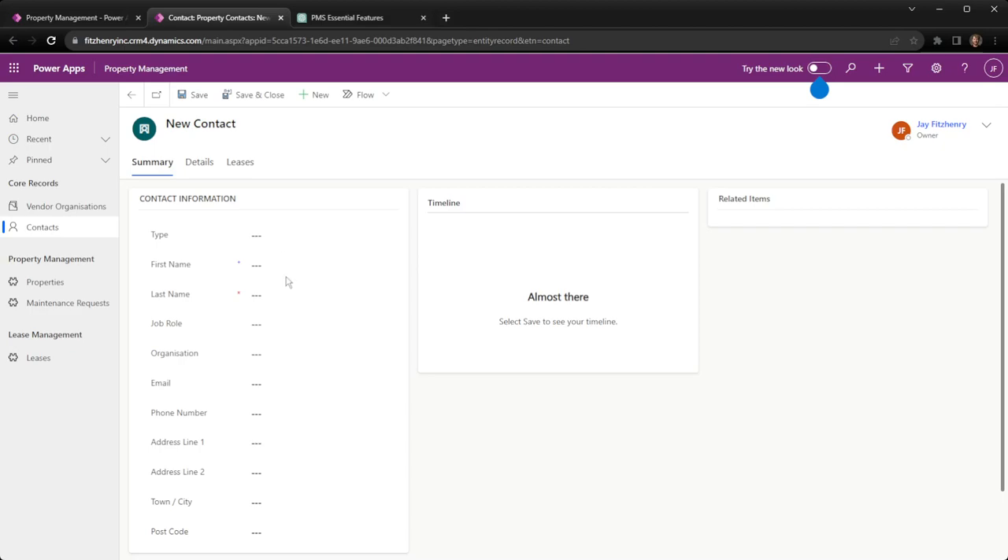
pyautogui.click(278, 266)
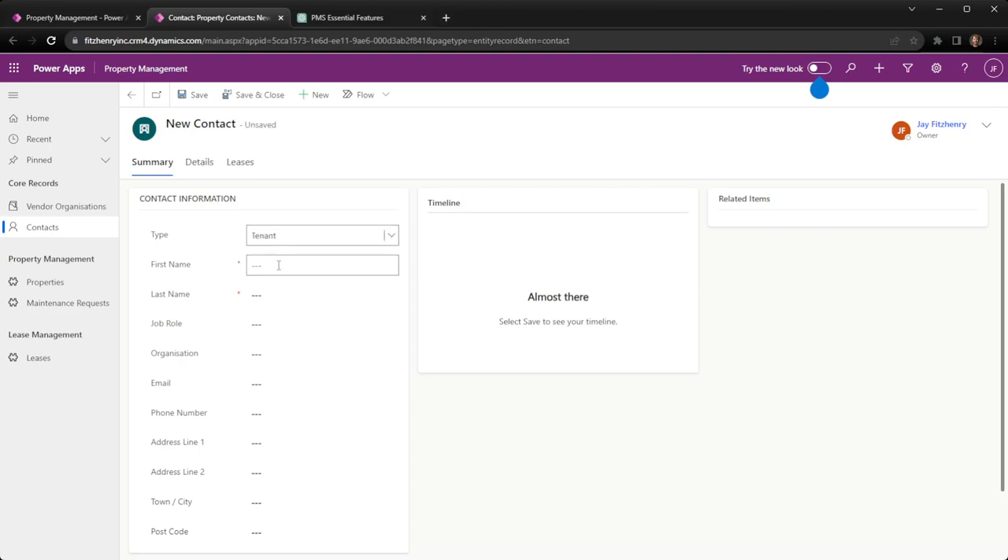
pyautogui.write('Joe Bloggs')
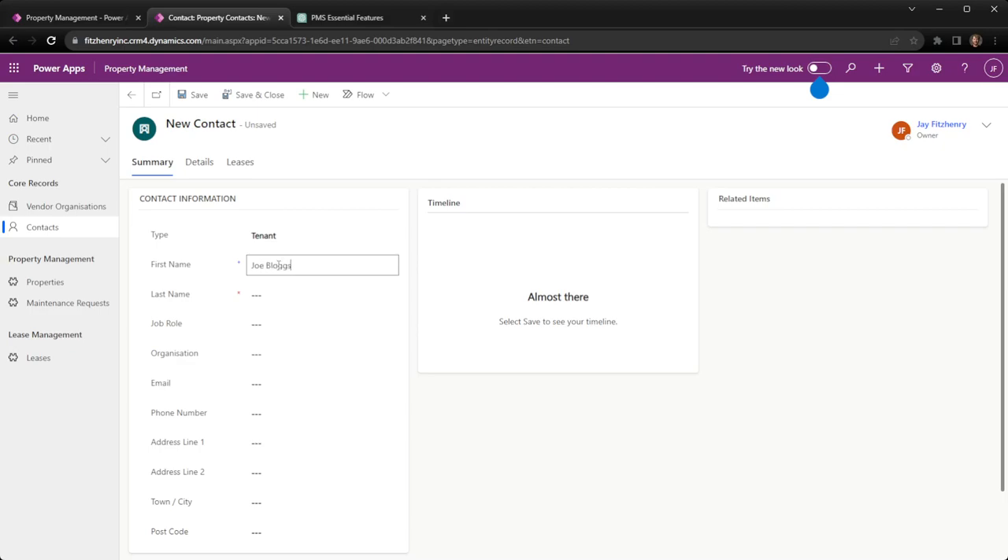
pyautogui.doubleClick(278, 266)
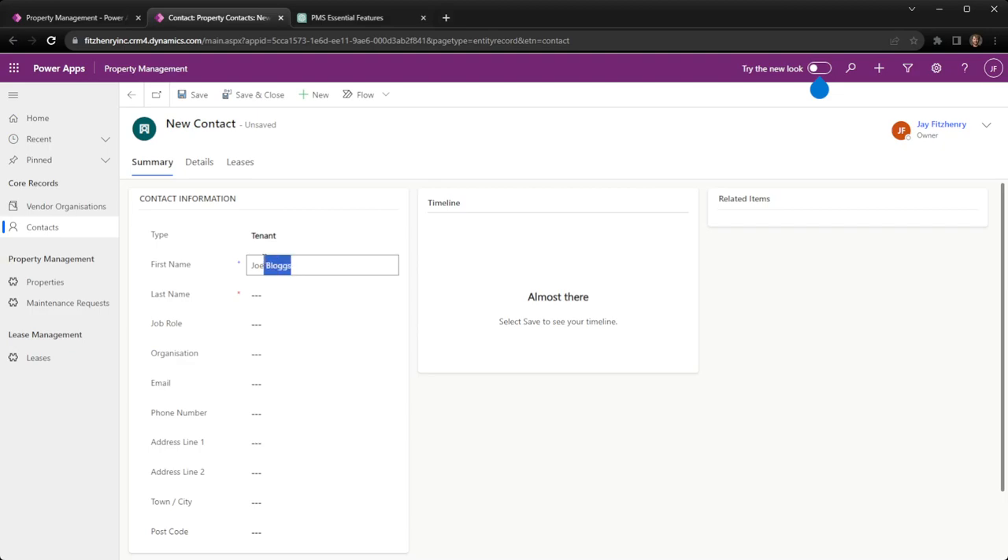
pyautogui.hotkey('ctrl', 'x')
pyautogui.click(270, 292)
pyautogui.hotkey('ctrl', 'v')
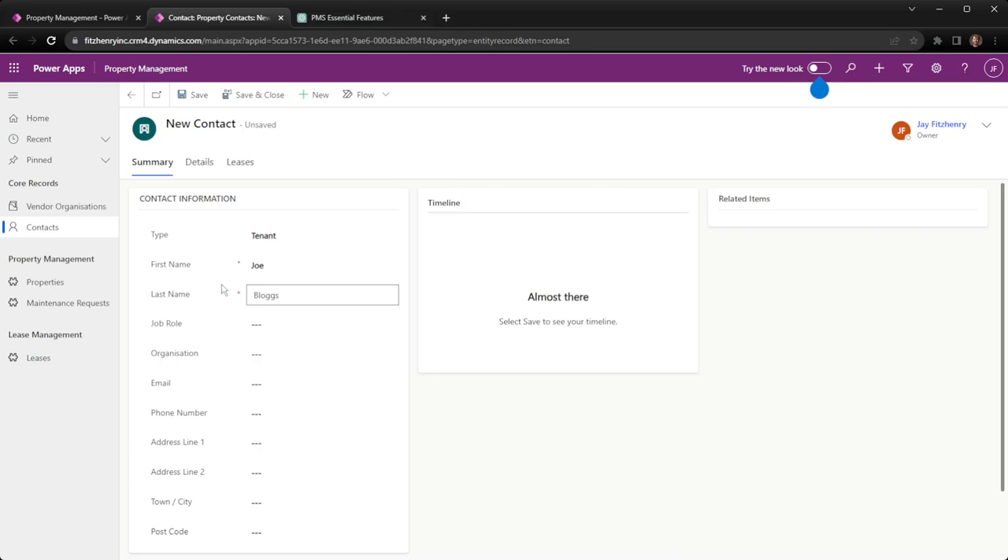
pyautogui.click(220, 328)
pyautogui.scroll(-1, 225, 328)
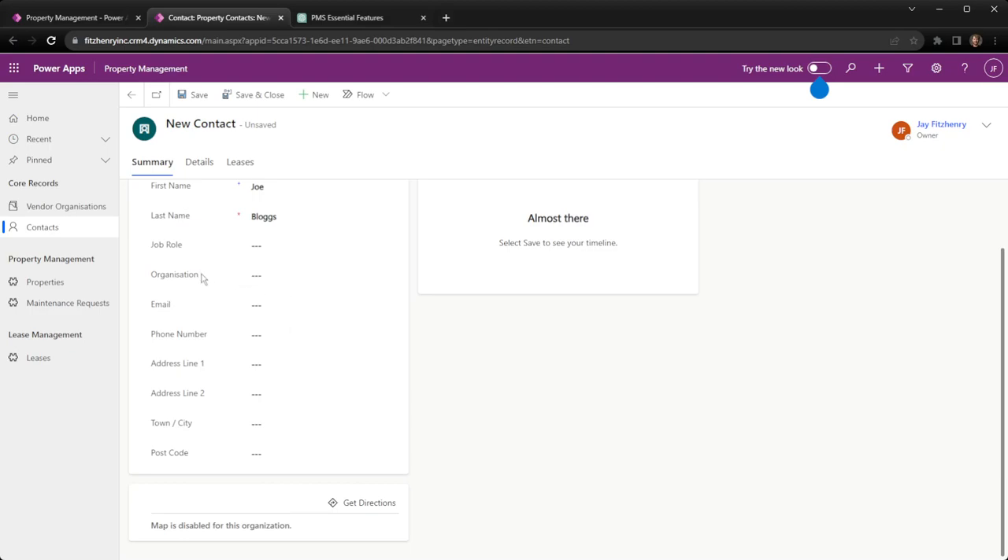
# Step: Review the fields of the new tenant contact and save the record
pyautogui.scroll(1, 196, 291)
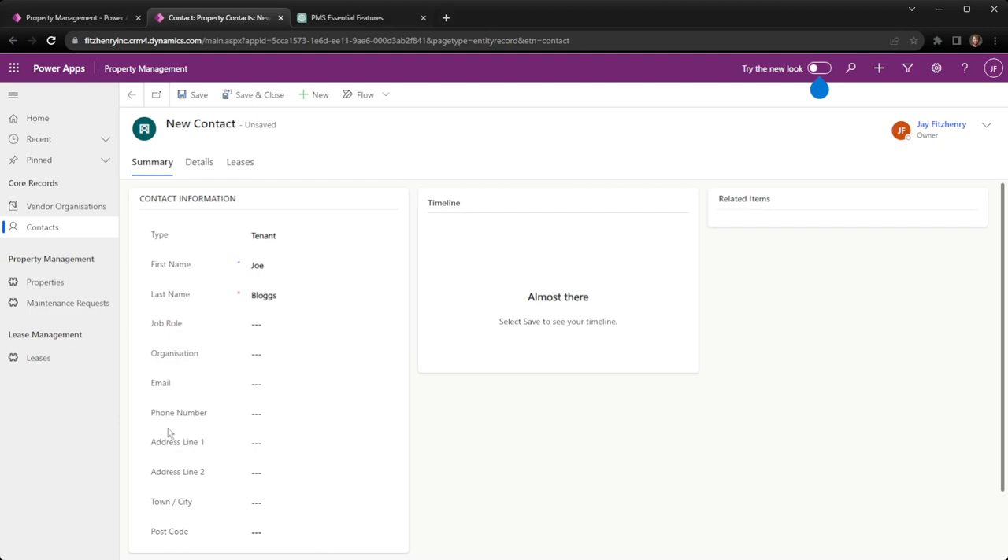
pyautogui.scroll(-1, 175, 430)
pyautogui.scroll(1, 175, 431)
pyautogui.click(189, 95)
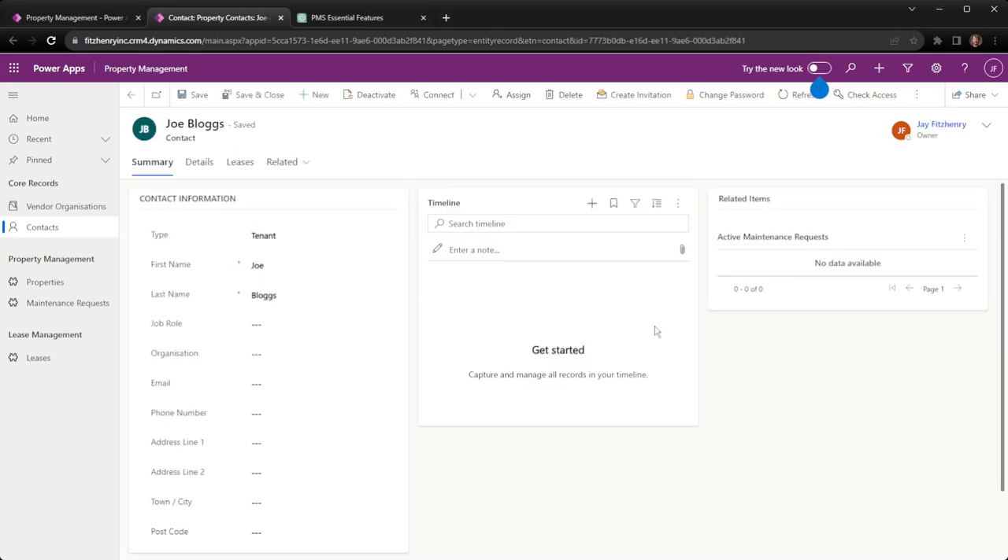
# Step: Add a timeline note titled "Late payment" to the tenant contact and check the contact's leases
pyautogui.click(492, 249)
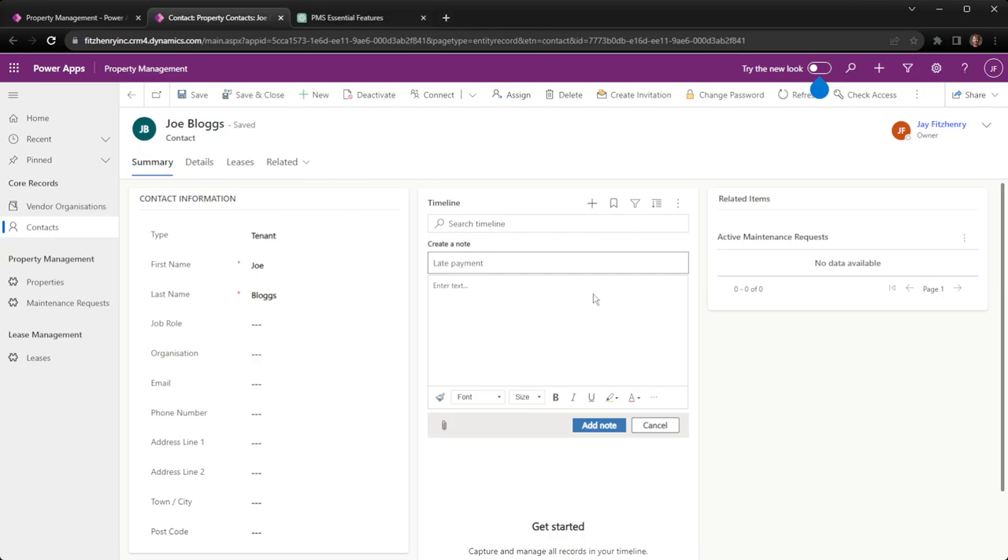
pyautogui.click(620, 433)
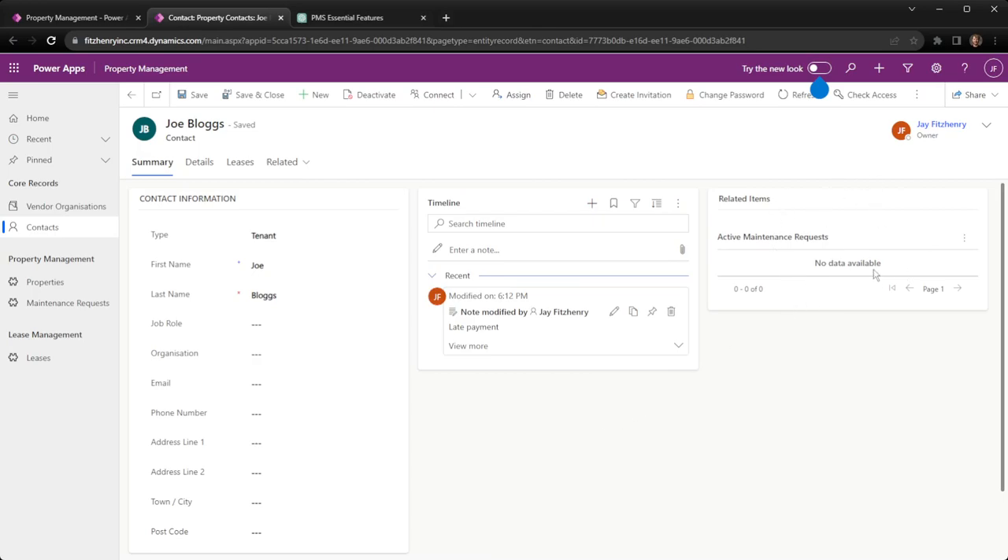
pyautogui.click(238, 164)
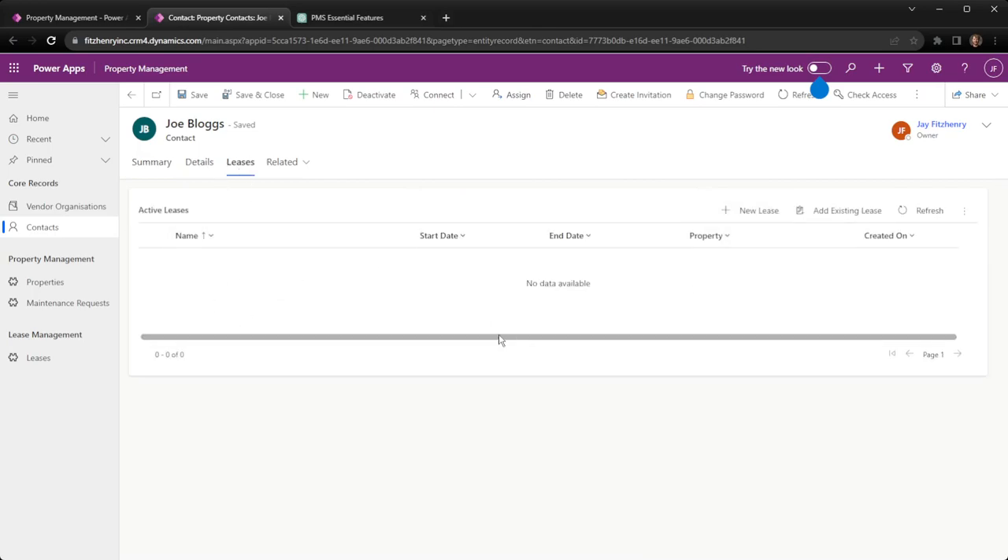
pyautogui.click(162, 171)
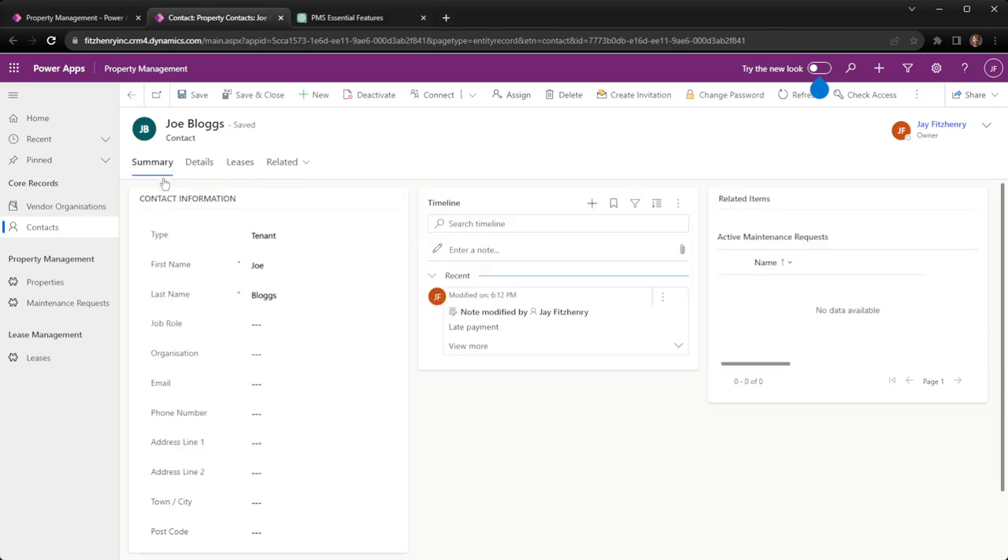
# Step: View the PMS House property record and review its management and address details
pyautogui.click(35, 282)
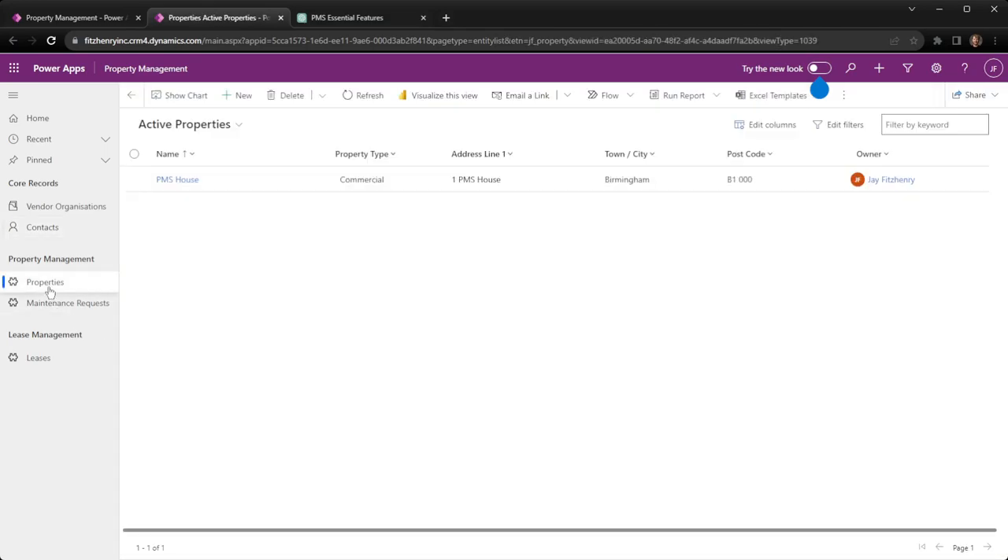
pyautogui.click(189, 183)
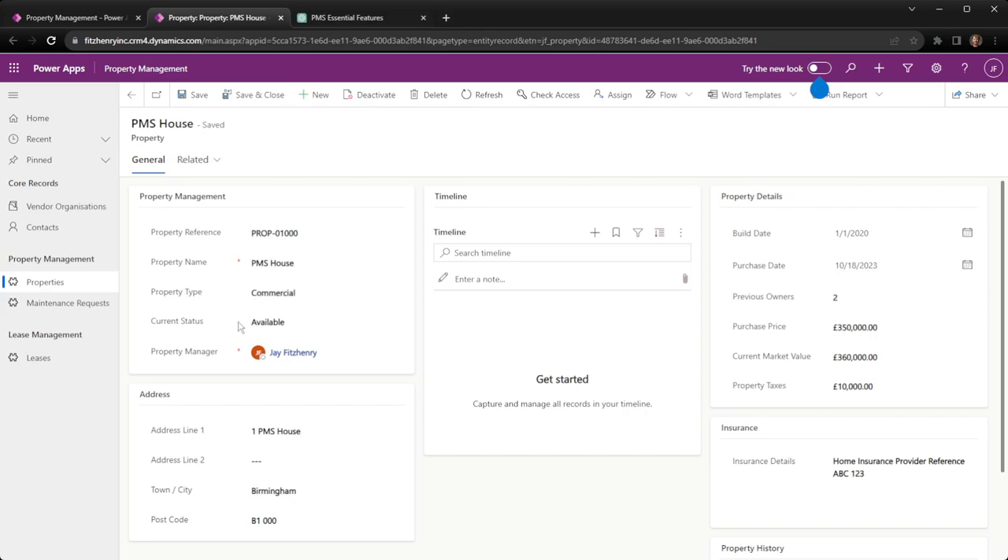
pyautogui.scroll(-1, 291, 334)
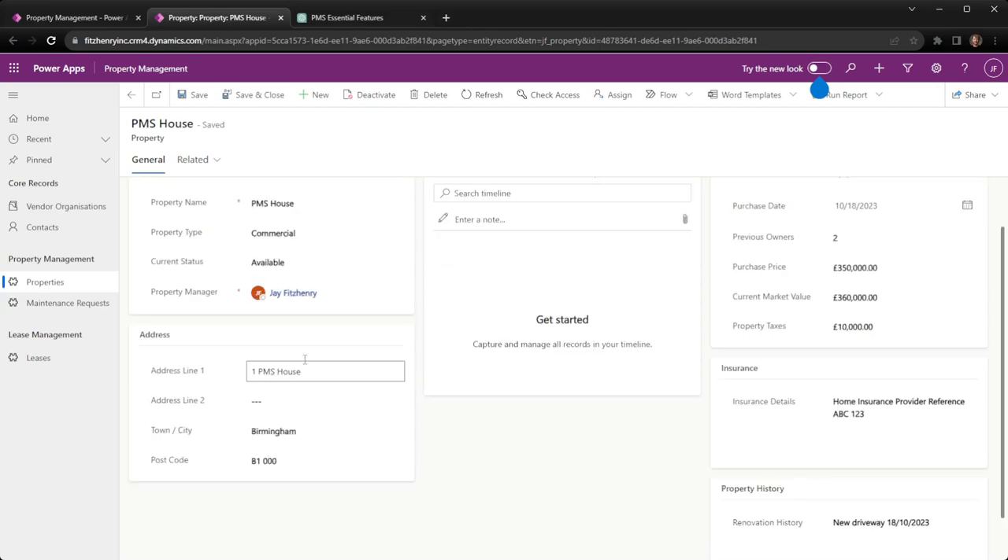
pyautogui.scroll(1, 322, 398)
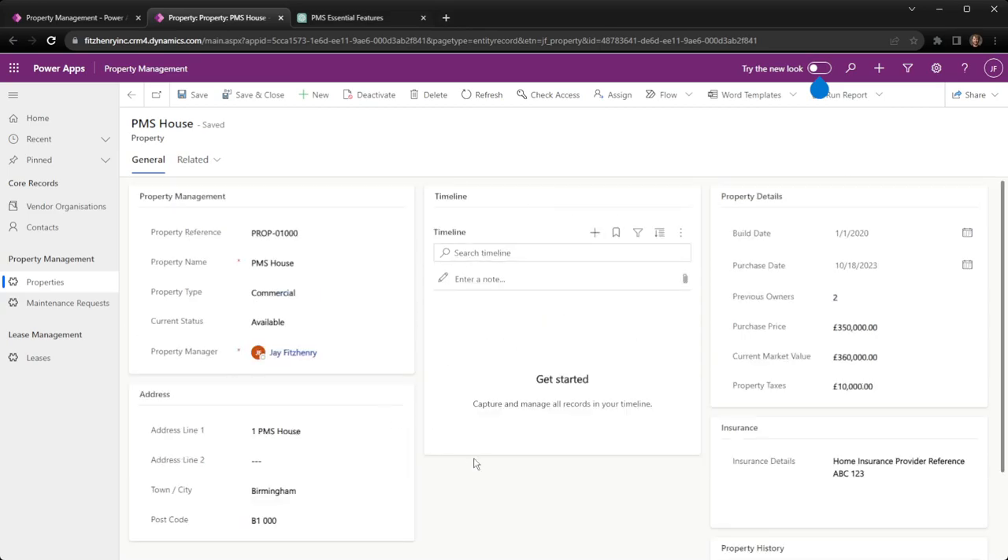
# Step: Check the timeline options of the PMS House record and review its property details, insurance and renovation history
pyautogui.click(596, 236)
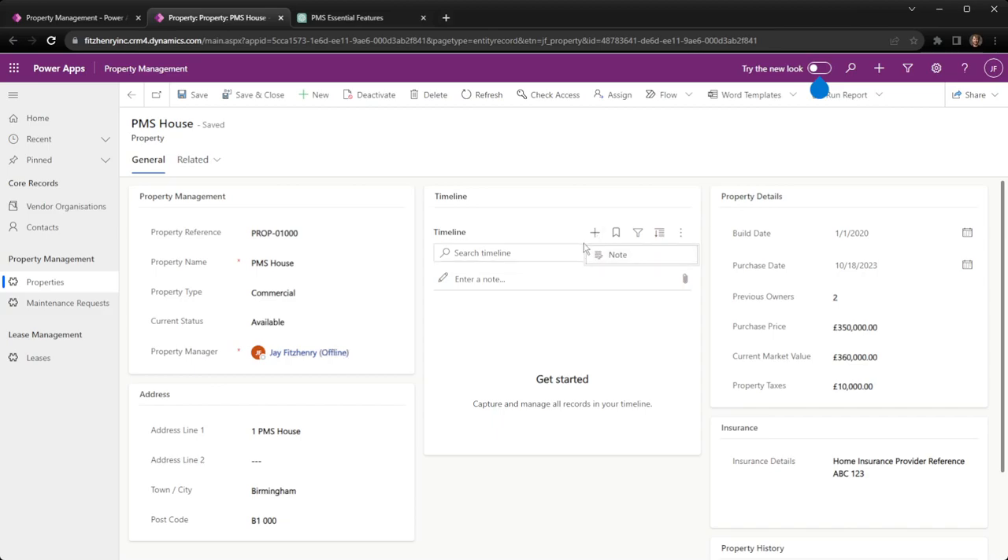
pyautogui.click(681, 234)
pyautogui.click(682, 236)
pyautogui.click(597, 240)
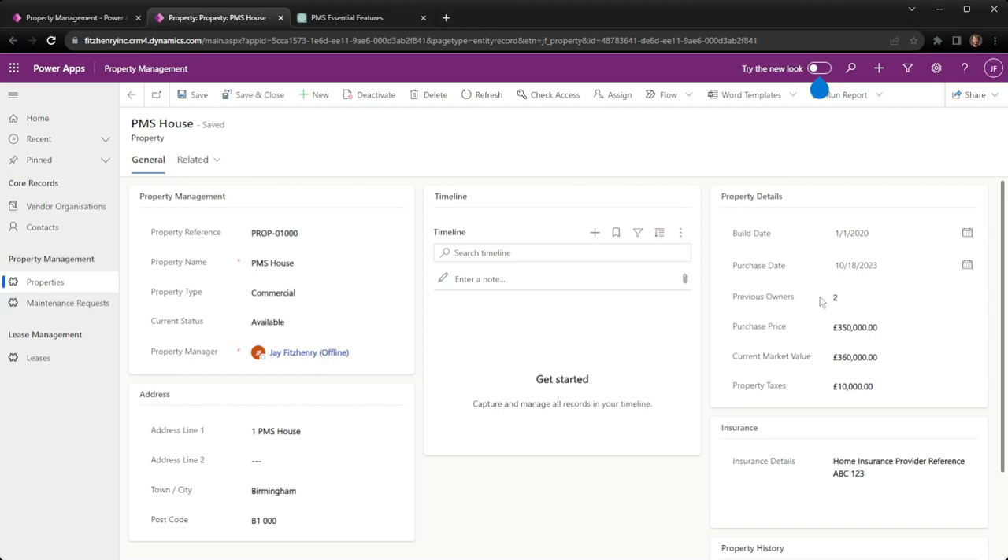
pyautogui.scroll(-2, 819, 307)
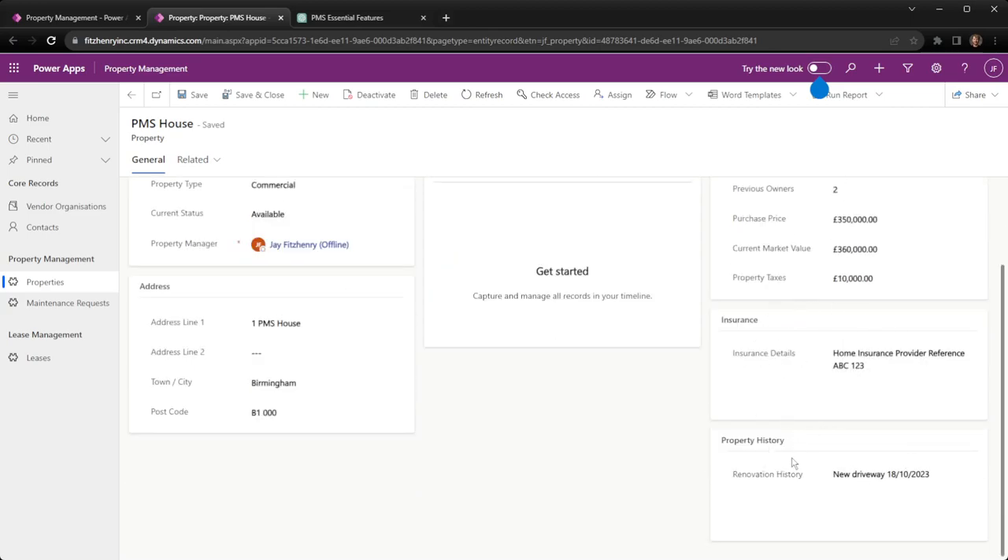
pyautogui.scroll(2, 665, 465)
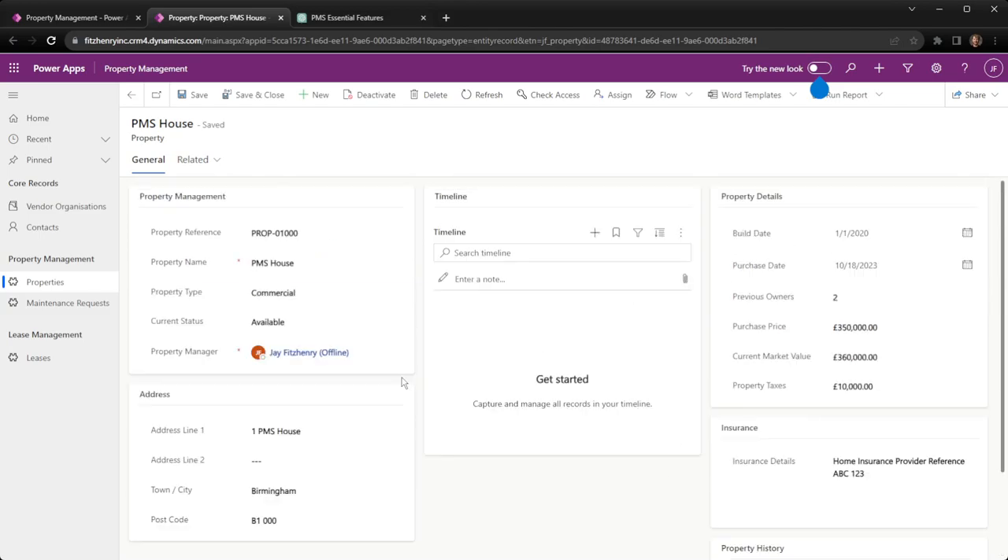
# Step: Create and save a new maintenance request with the subject "Faulty Boiler"
pyautogui.click(47, 304)
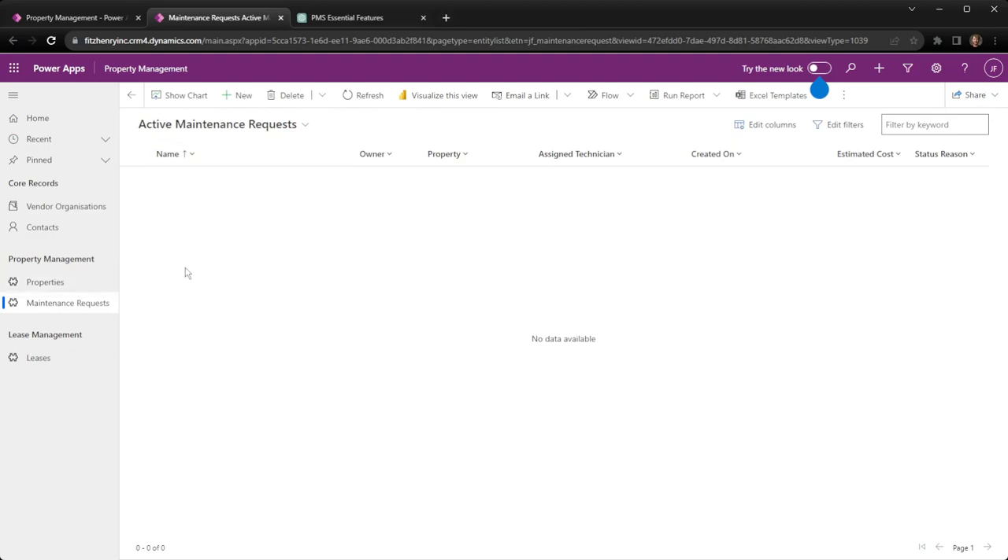
pyautogui.click(233, 96)
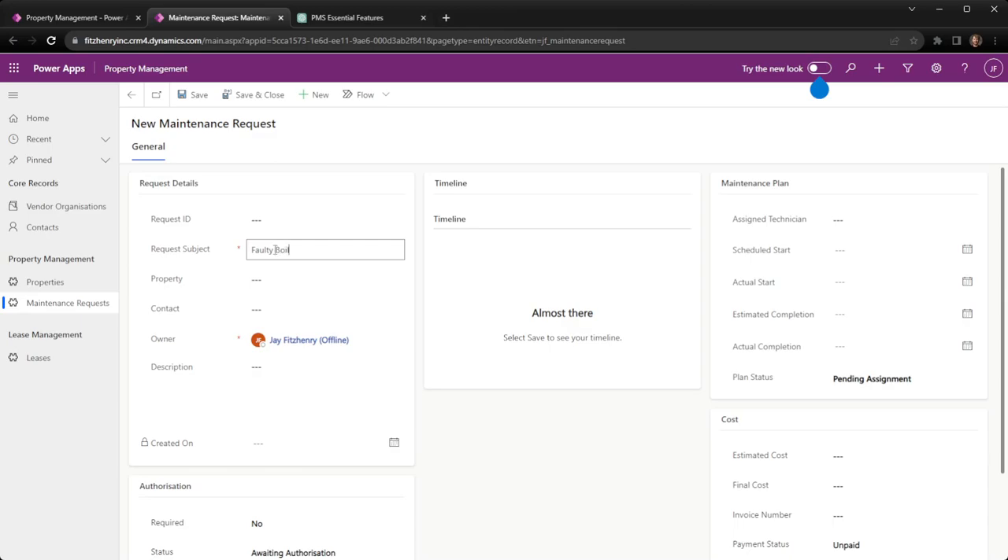
pyautogui.click(191, 95)
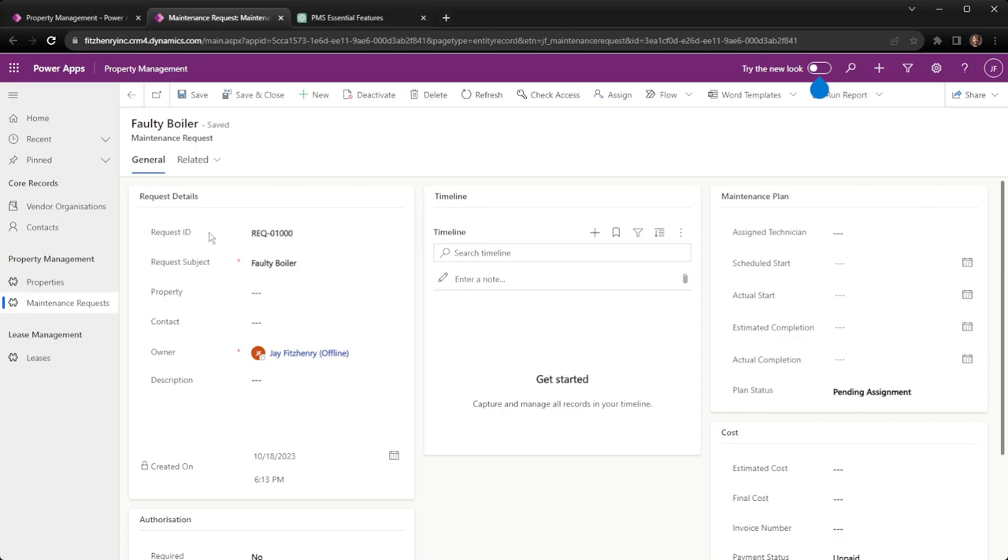
# Step: Set the Faulty Boiler request's property to PMS House and its contact to the one matching the request's owner
pyautogui.click(260, 293)
pyautogui.click(292, 334)
pyautogui.click(279, 321)
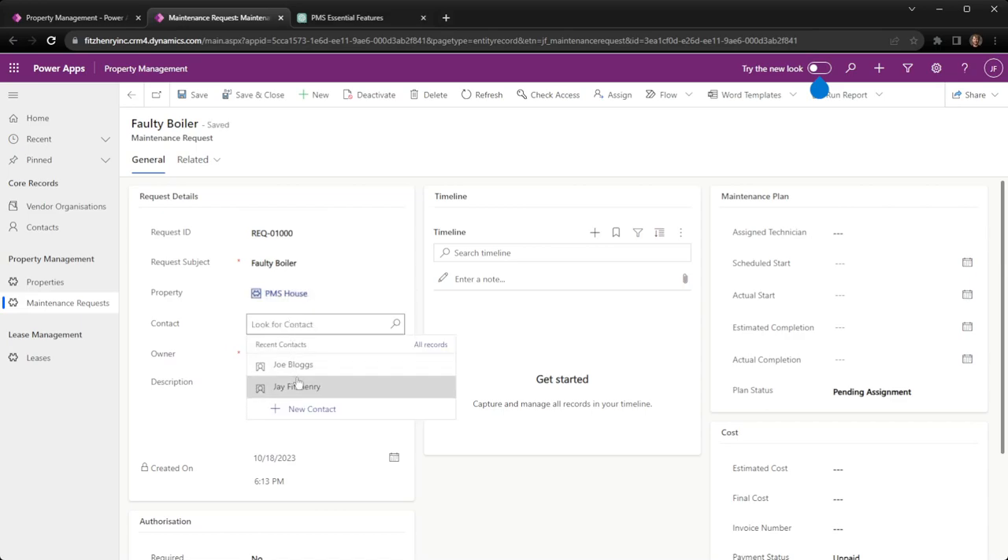
pyautogui.click(292, 386)
# Step: Enter the request description "Boiler is showing an error code." and save the record
pyautogui.click(261, 388)
pyautogui.click(261, 403)
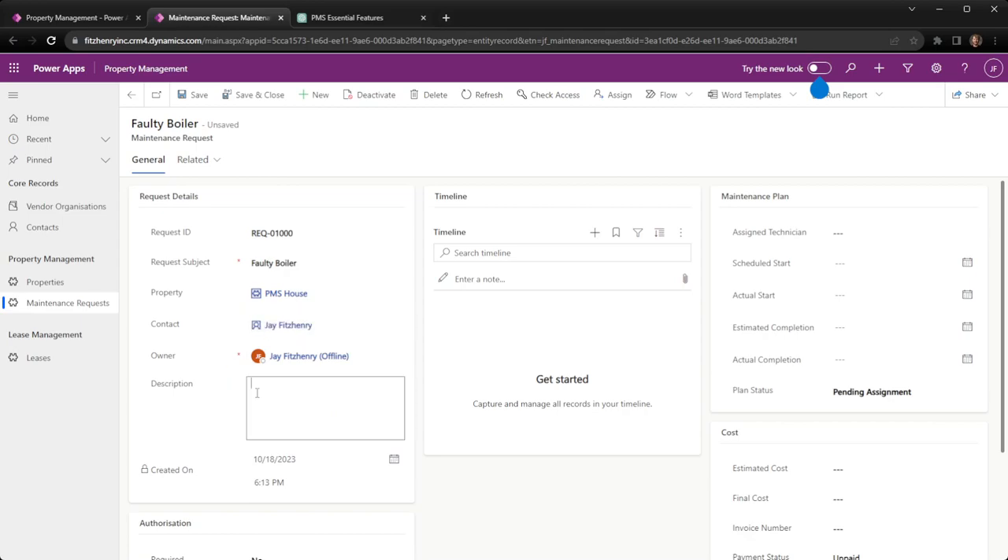
pyautogui.write('Boiler is showing an error code/')
pyautogui.click(199, 95)
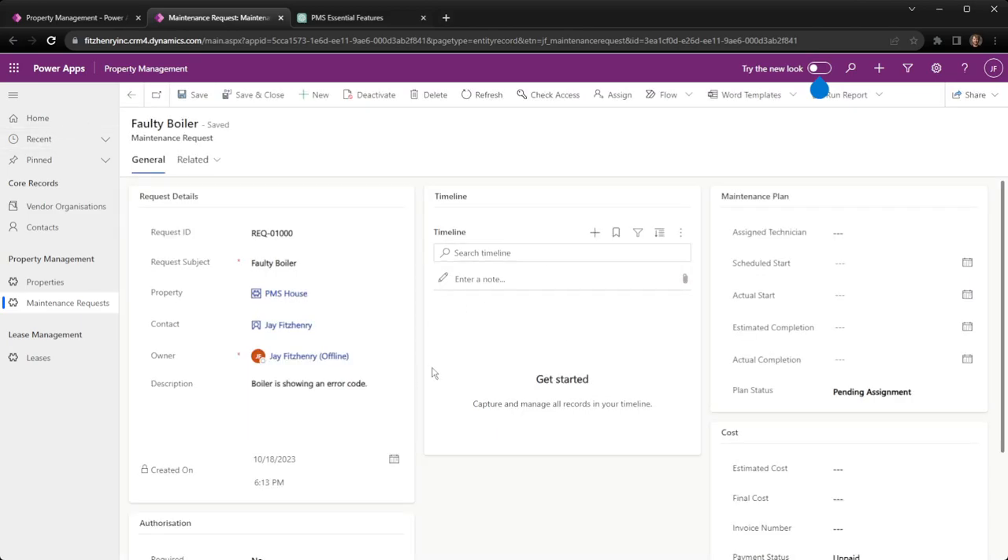
# Step: Assign Maintenance Solutions as the request's technician and set the scheduled start to 10/20/2023
pyautogui.scroll(-2, 414, 353)
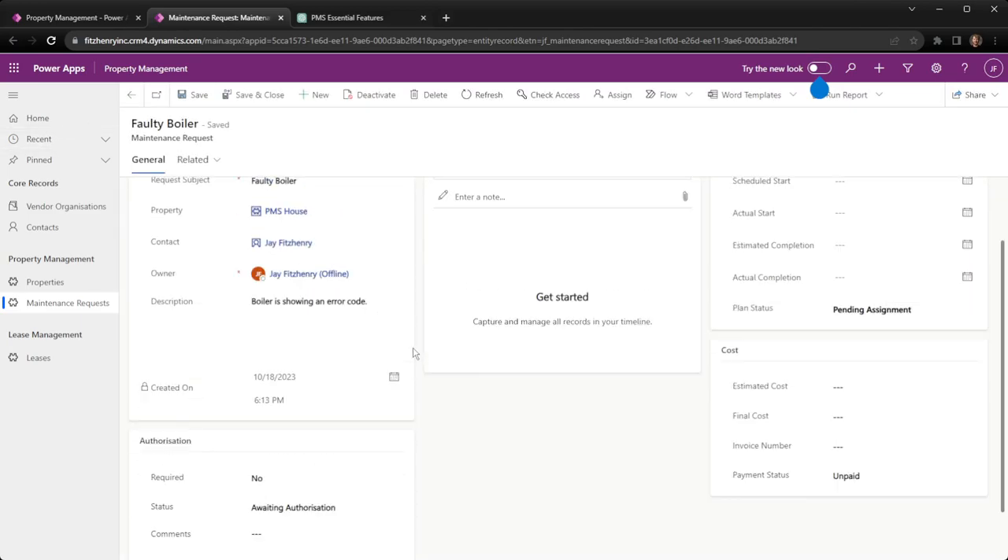
pyautogui.scroll(1, 412, 353)
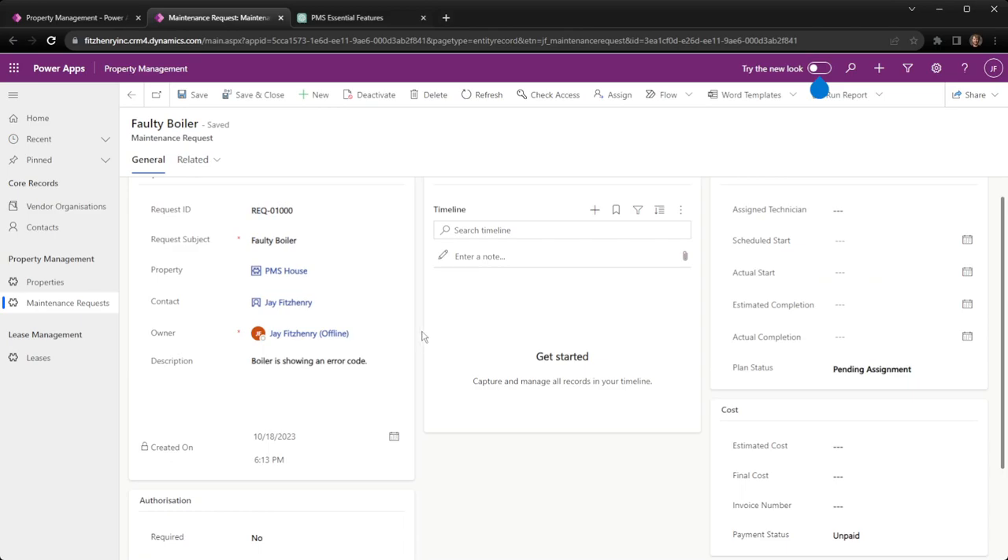
pyautogui.click(861, 207)
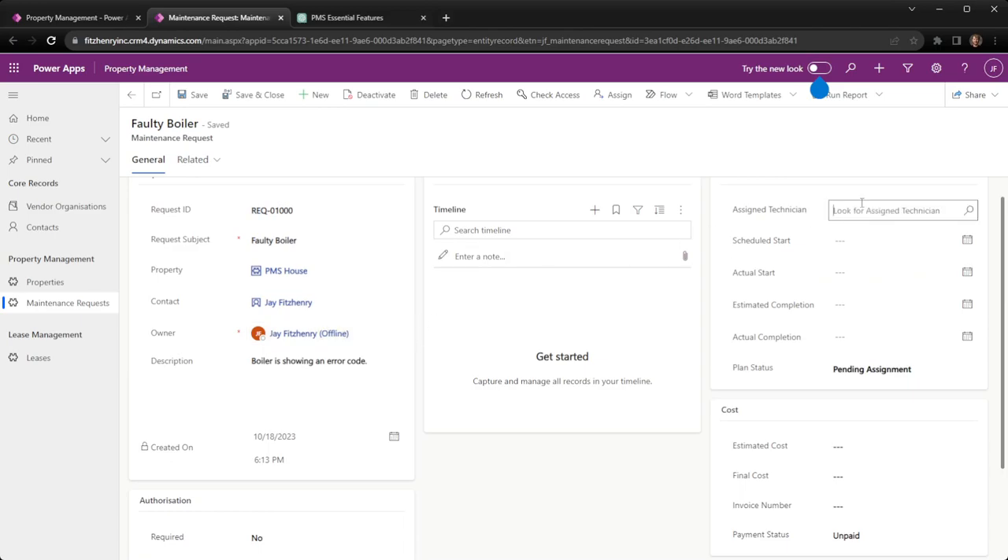
pyautogui.click(849, 251)
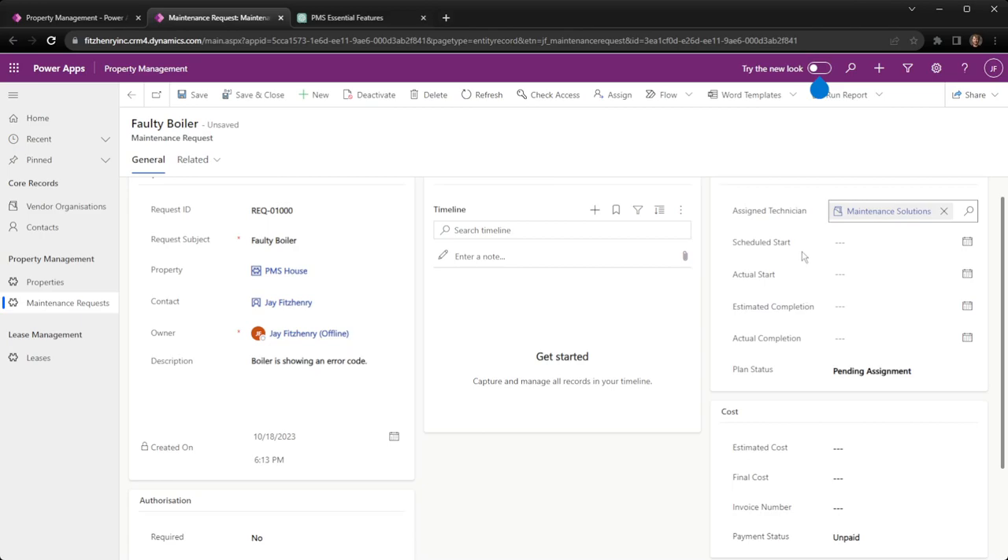
pyautogui.click(962, 243)
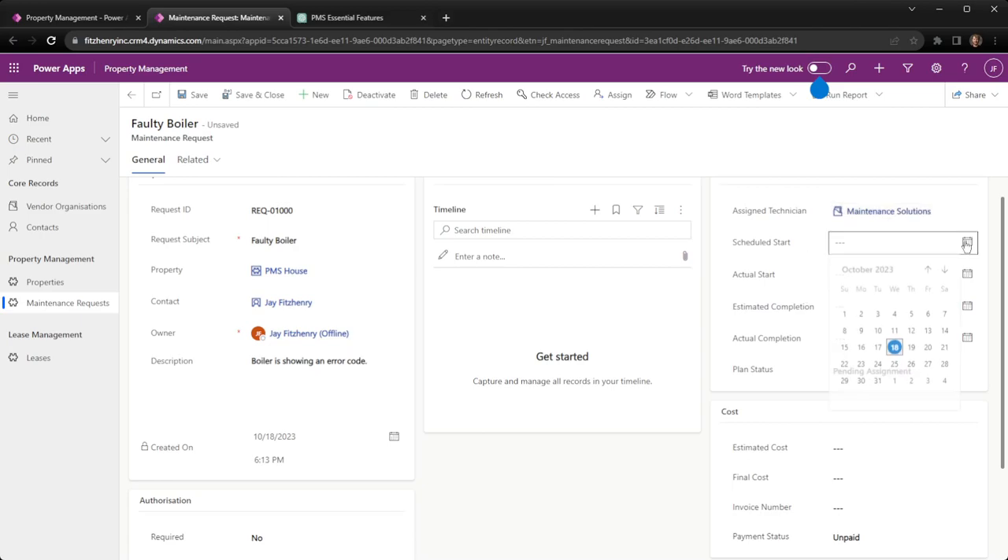
pyautogui.click(926, 351)
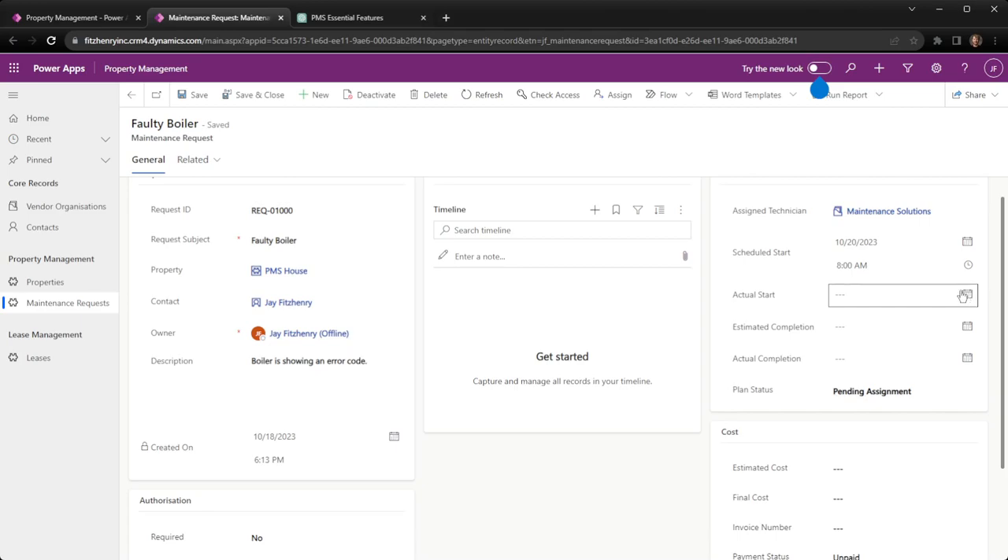
# Step: Set the maintenance plan's actual start to 10/19/2023 and its estimated completion to 10/20/2023
pyautogui.click(963, 295)
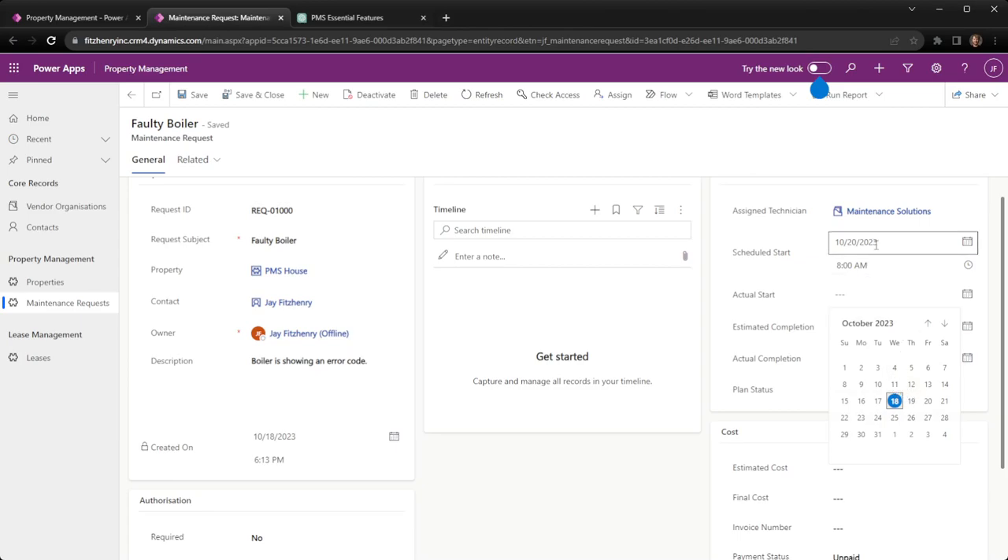
pyautogui.click(911, 402)
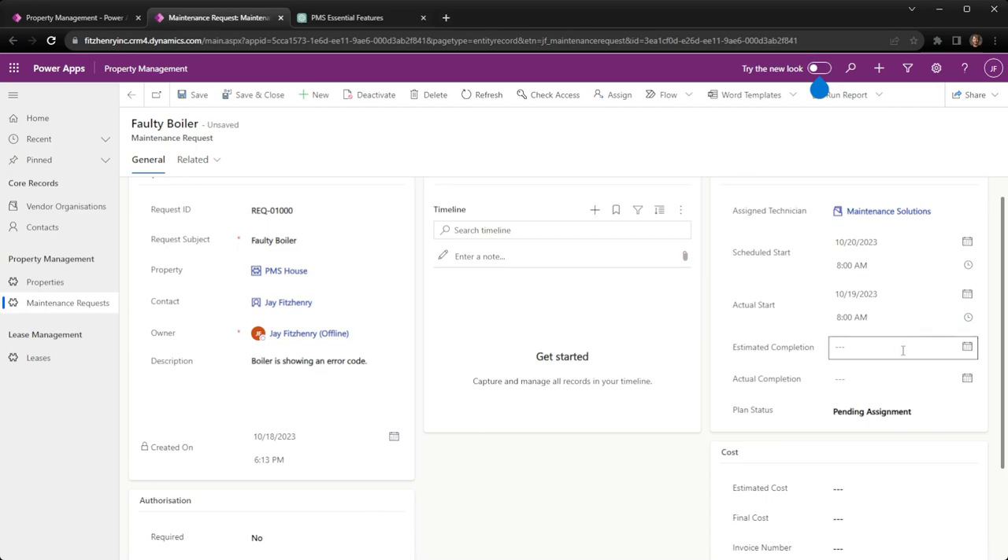
pyautogui.click(966, 347)
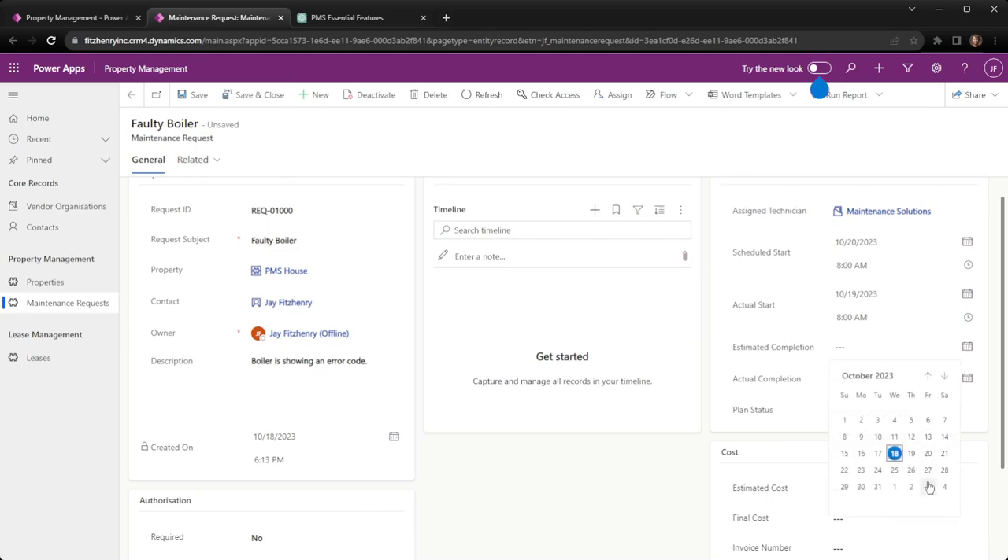
pyautogui.click(931, 458)
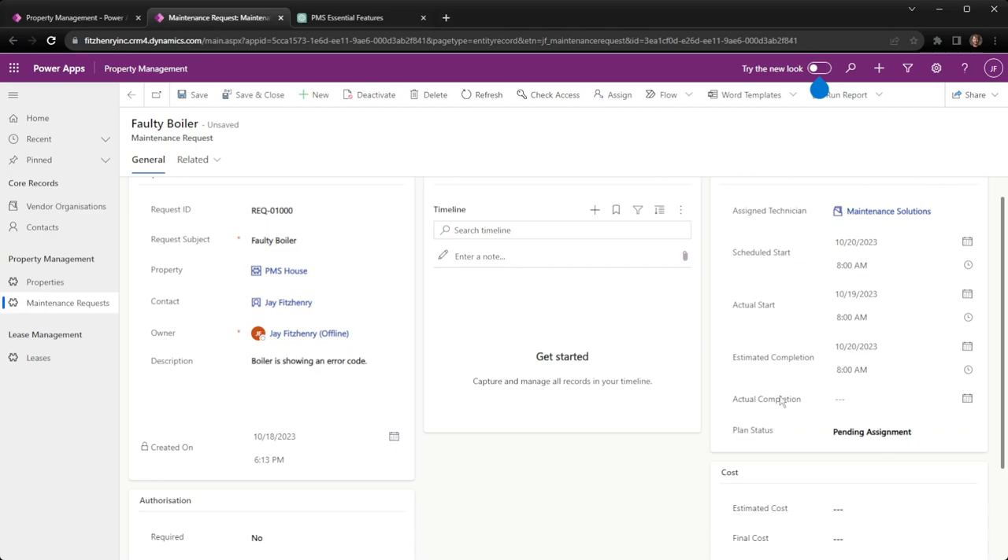
# Step: Change the plan status to In Progress and save the maintenance request
pyautogui.click(881, 438)
pyautogui.click(875, 472)
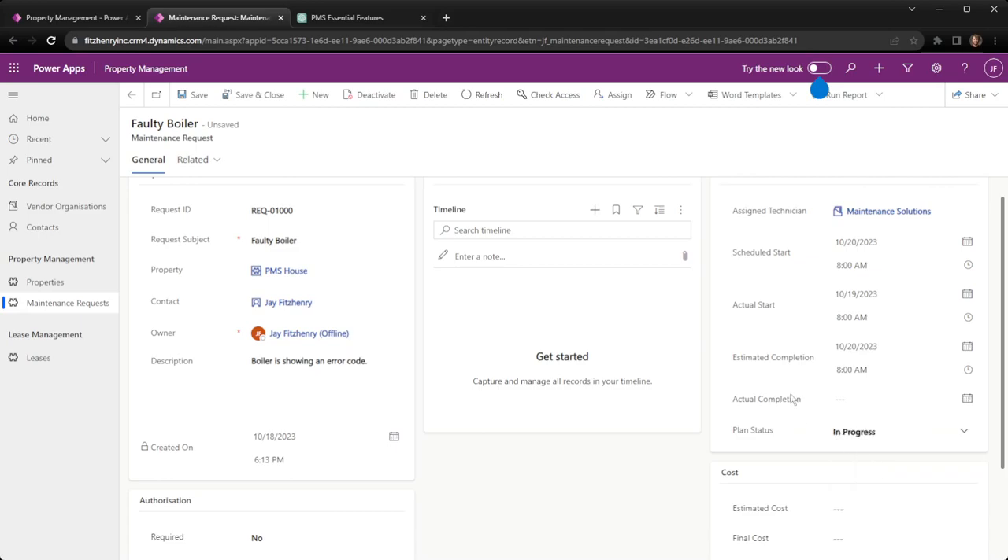
pyautogui.click(189, 96)
# Step: Set the request's authorisation to required, its status to Authorised, and the comment to "Happy to go ahead."
pyautogui.scroll(-1, 472, 464)
pyautogui.scroll(1, 680, 422)
pyautogui.scroll(-2, 677, 427)
pyautogui.click(286, 445)
pyautogui.click(495, 430)
pyautogui.click(304, 455)
pyautogui.click(308, 490)
pyautogui.click(299, 492)
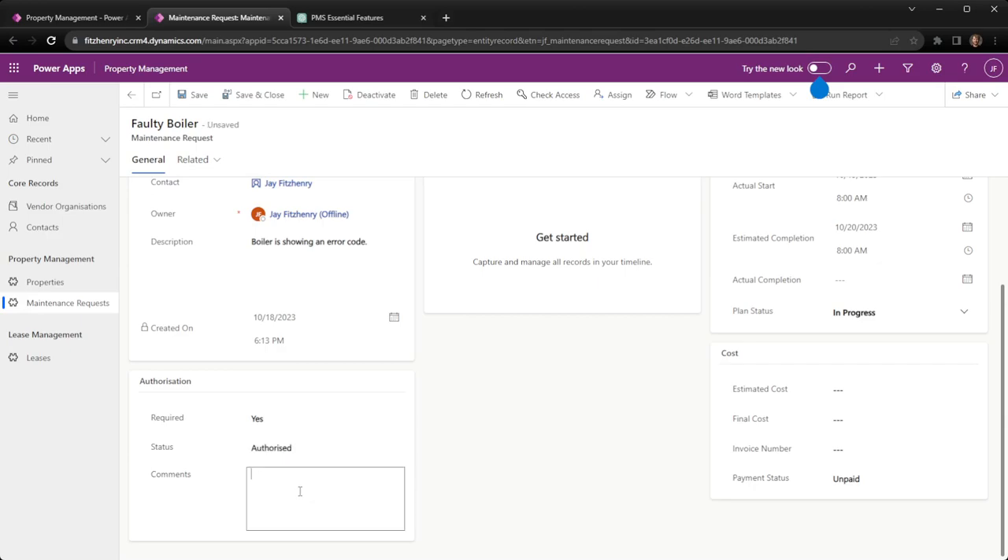
pyautogui.write('Happy to gho')
# Step: Enter an estimated cost of £2,500 and a final cost of £2,300 for the maintenance request
pyautogui.click(901, 387)
pyautogui.write('2500')
pyautogui.click(803, 403)
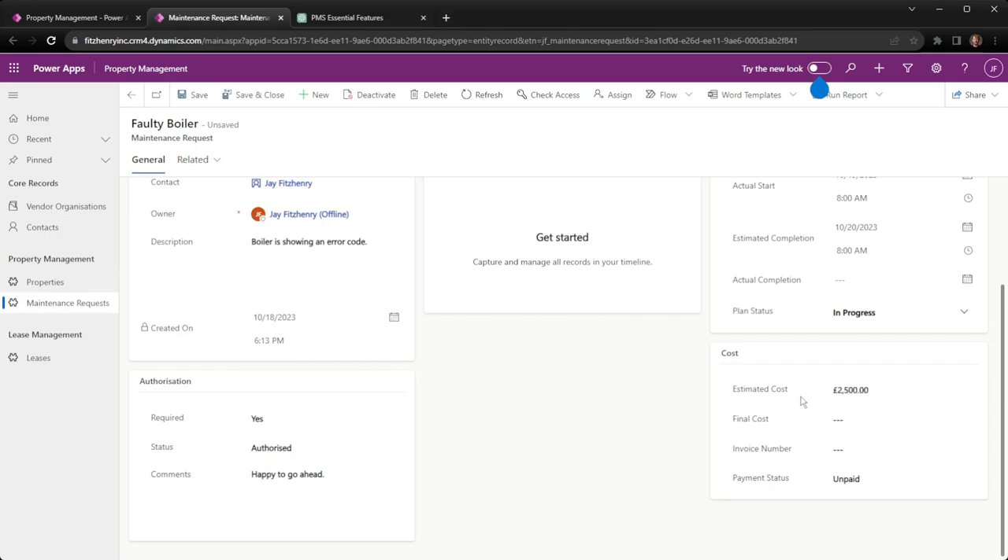
pyautogui.click(840, 423)
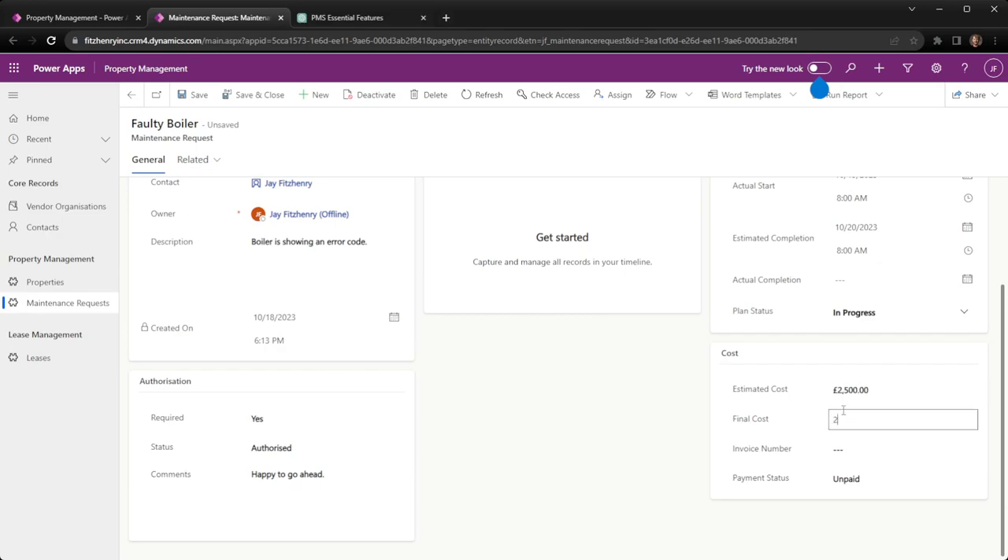
pyautogui.write('2,300')
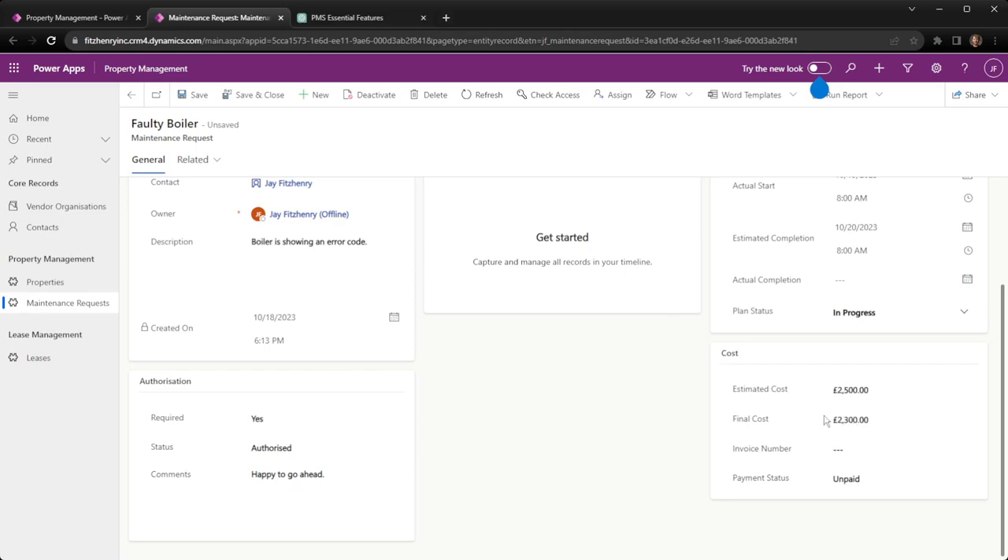
# Step: Enter the maintenance request's invoice number, set its payment status to Paid, and save and close the record
pyautogui.click(842, 446)
pyautogui.write('INV-00293')
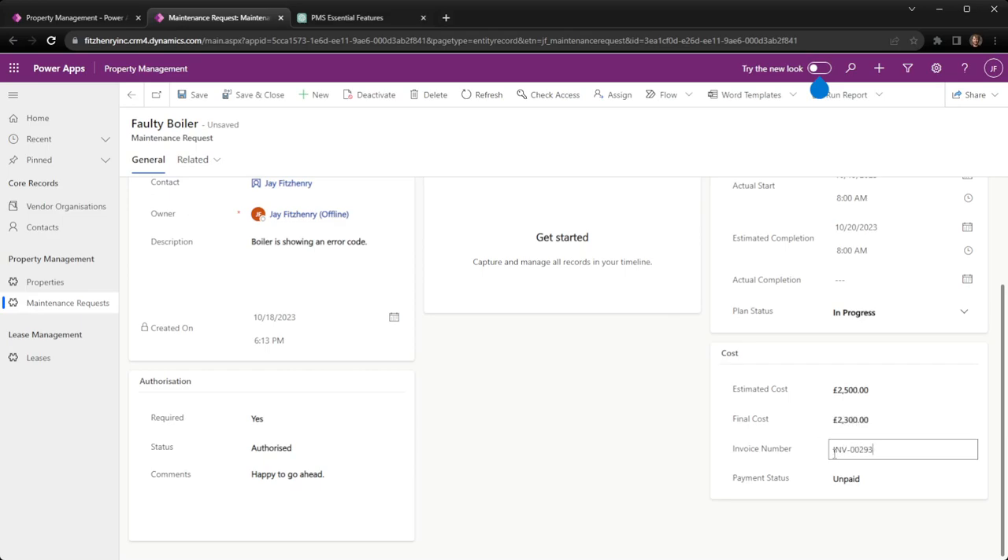
pyautogui.write('-20939')
pyautogui.click(824, 449)
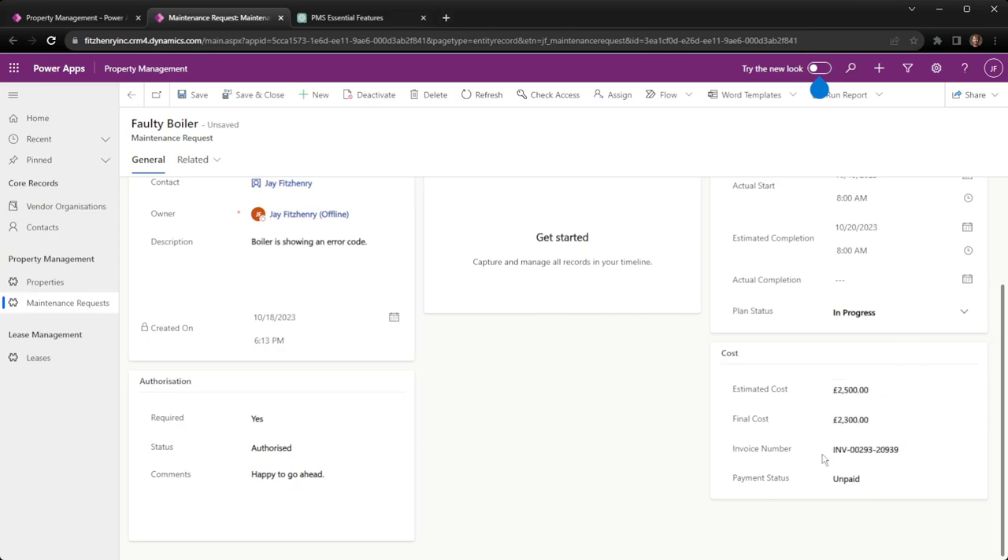
pyautogui.click(855, 525)
pyautogui.click(851, 532)
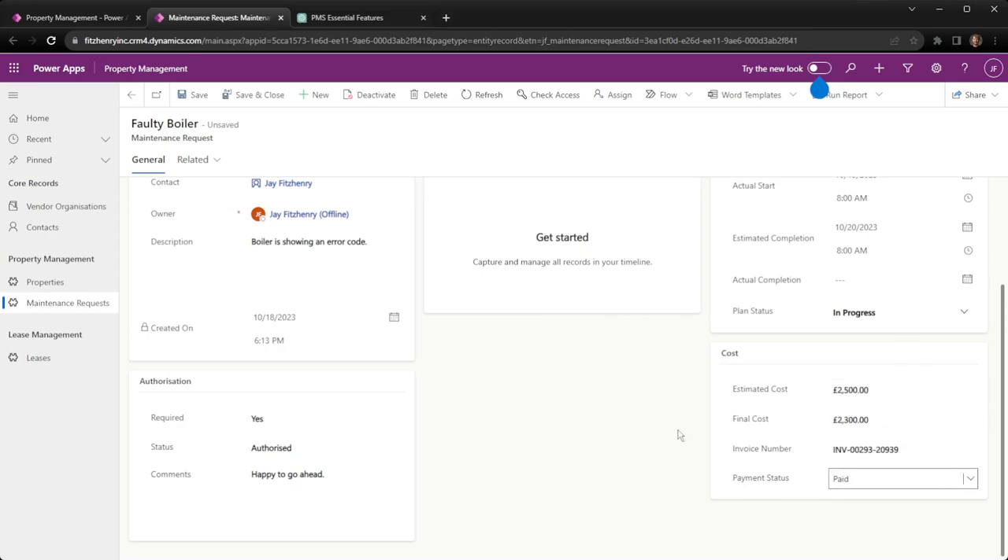
pyautogui.click(231, 96)
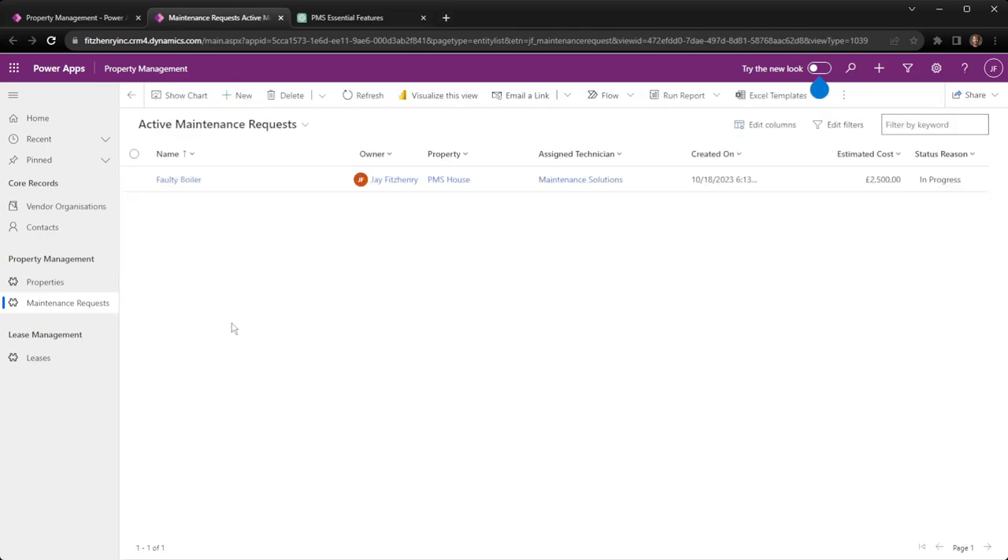
# Step: Create a lease named after the tenant plus 2023, with that tenant as lease holder, Direct Debit collection and PMS House as property
pyautogui.click(63, 372)
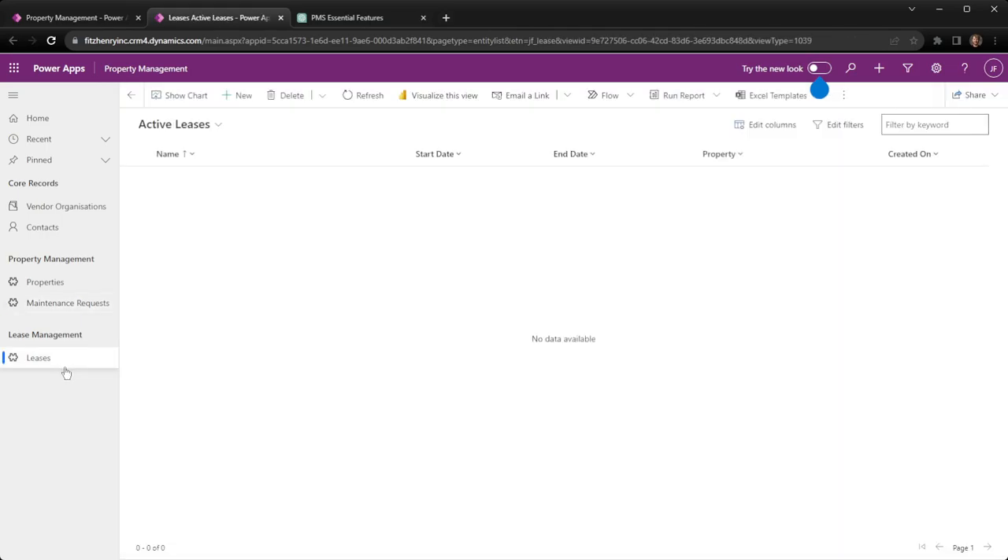
pyautogui.click(237, 96)
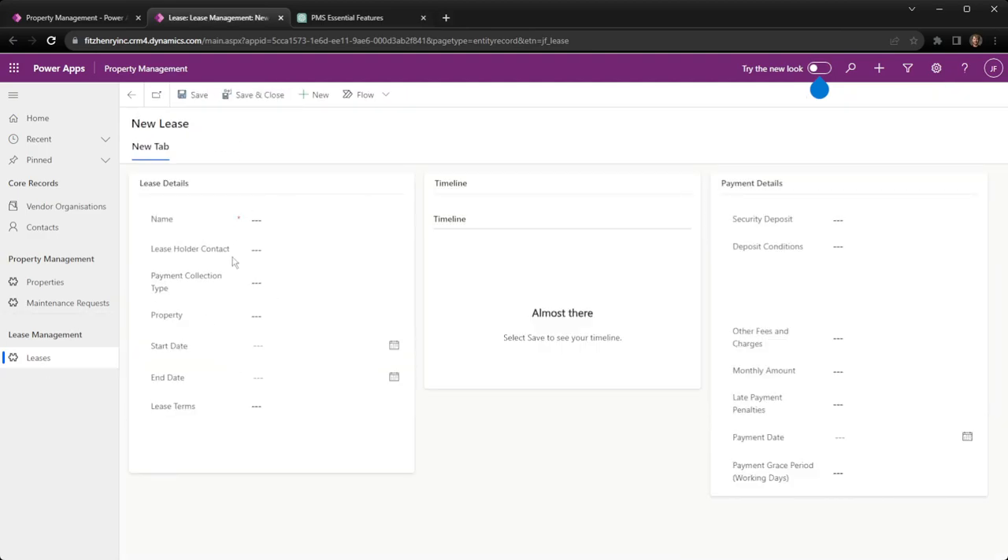
pyautogui.click(279, 221)
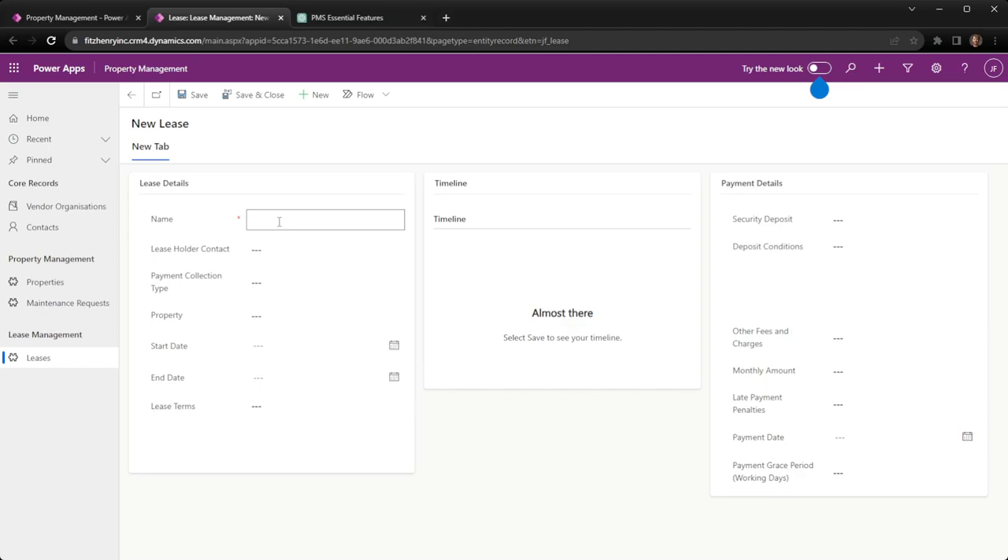
pyautogui.write('Joe Bloggs 2023')
pyautogui.click(285, 249)
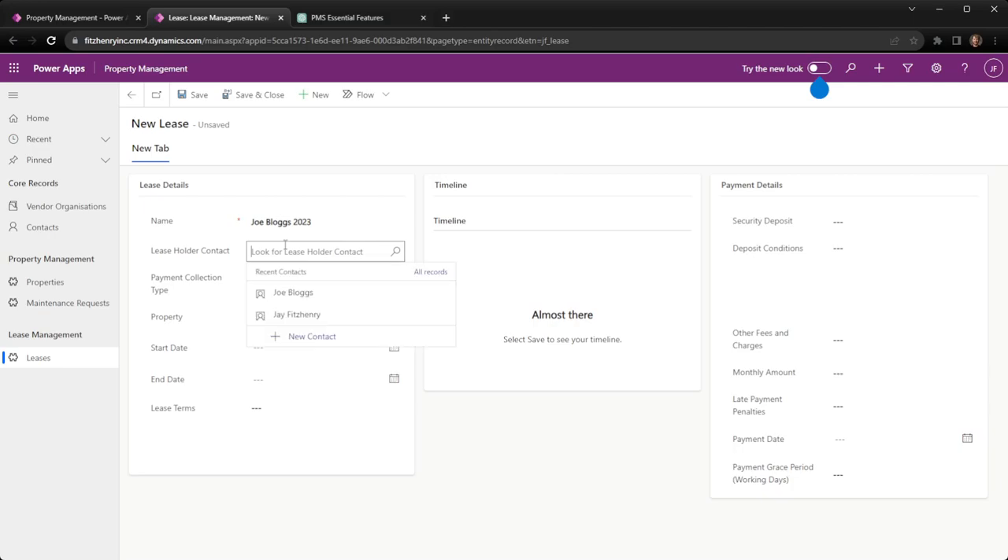
pyautogui.click(300, 293)
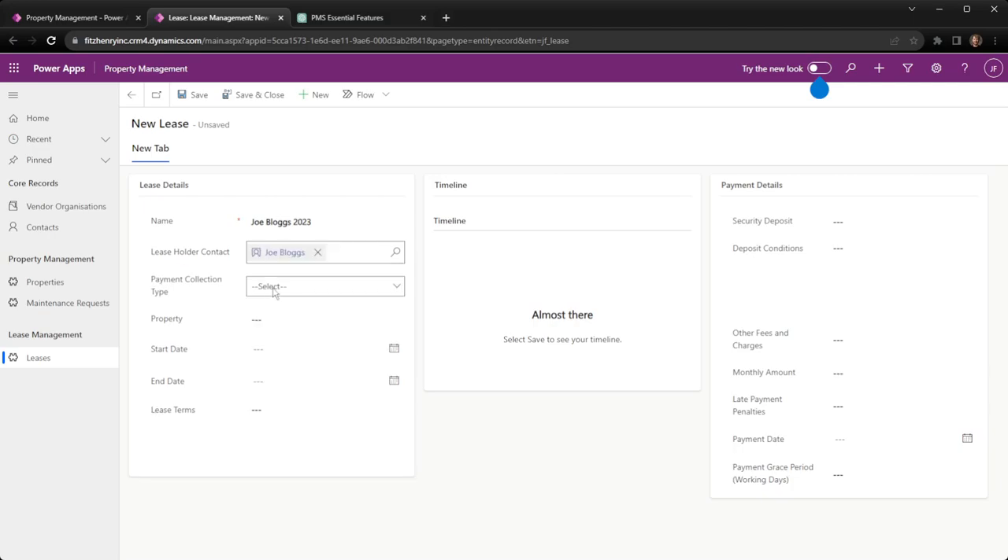
pyautogui.click(308, 317)
pyautogui.click(292, 360)
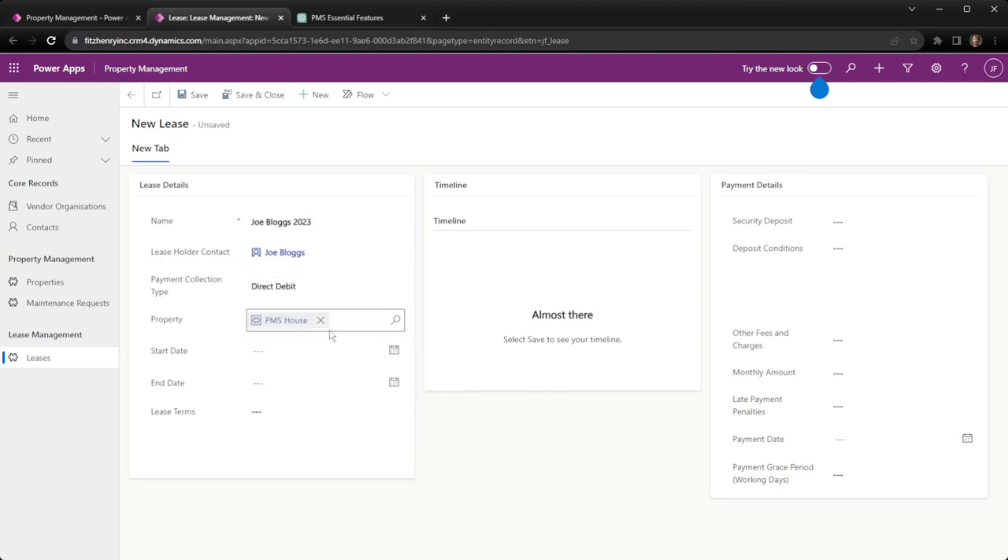
# Step: Set the lease to run from 11/1/2023 to 11/1/2024 and enter "Additional information" as its lease terms
pyautogui.click(393, 350)
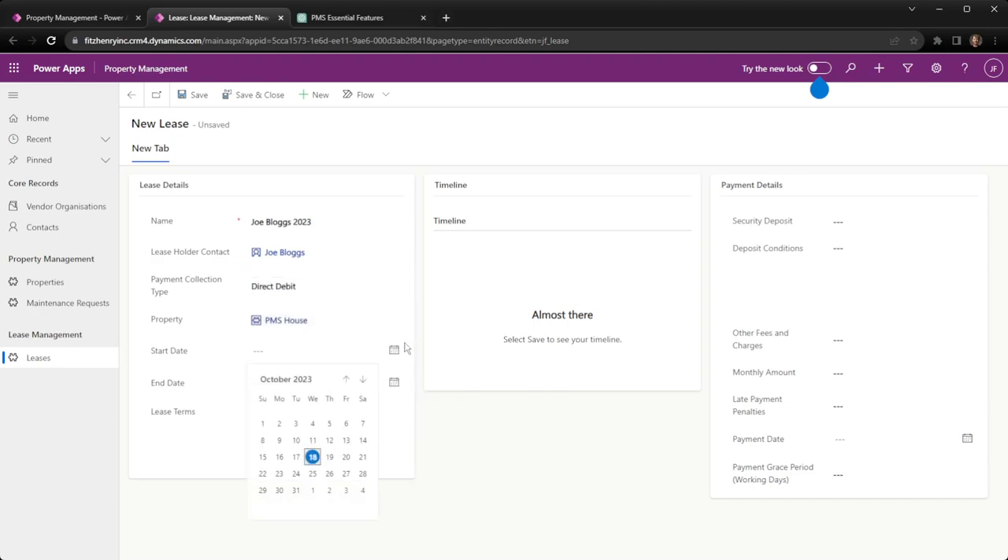
pyautogui.click(312, 490)
pyautogui.click(395, 384)
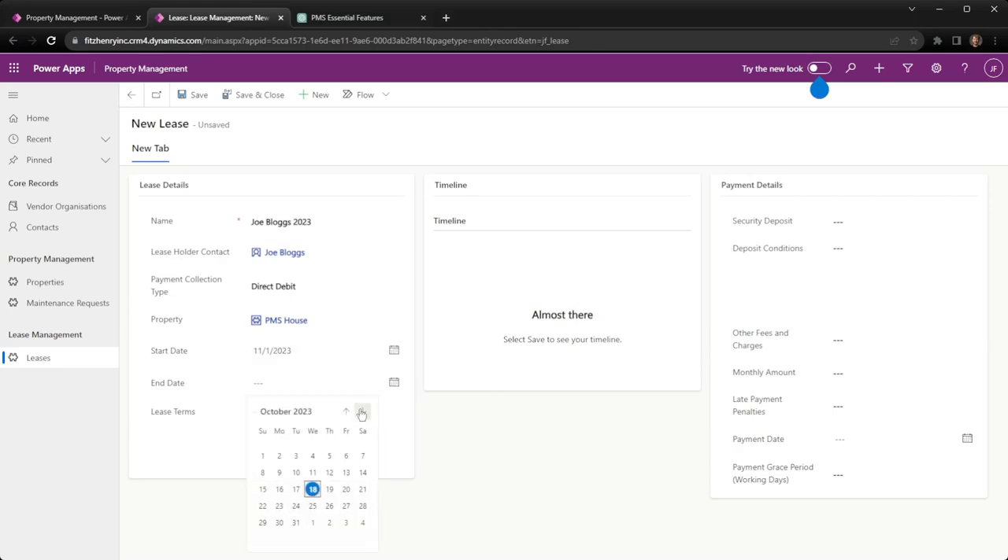
pyautogui.click(316, 412)
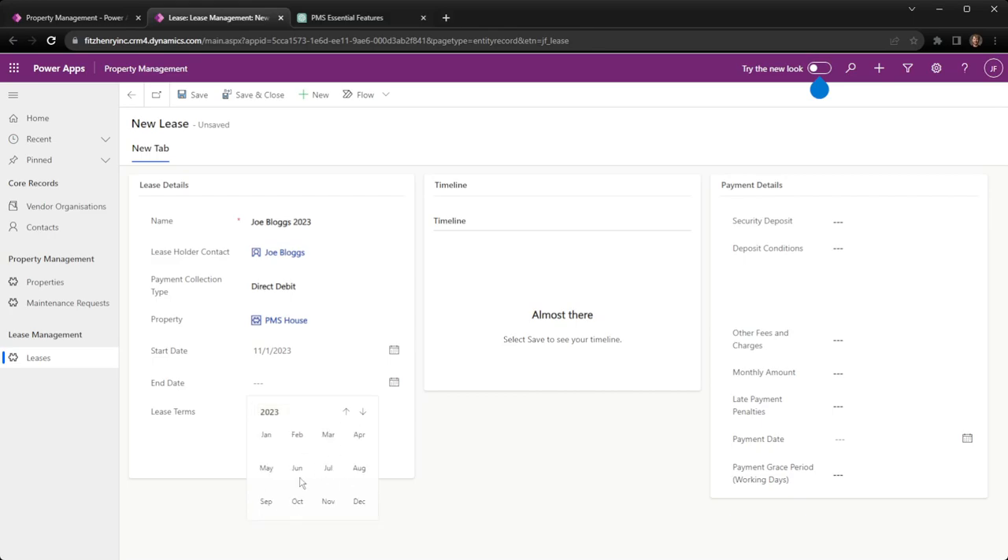
pyautogui.click(362, 413)
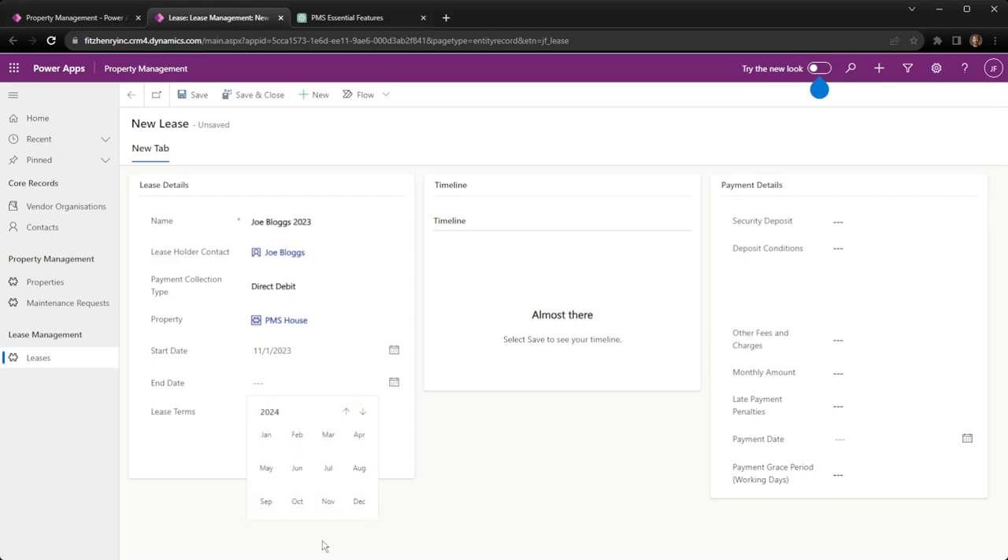
pyautogui.click(328, 502)
pyautogui.click(345, 457)
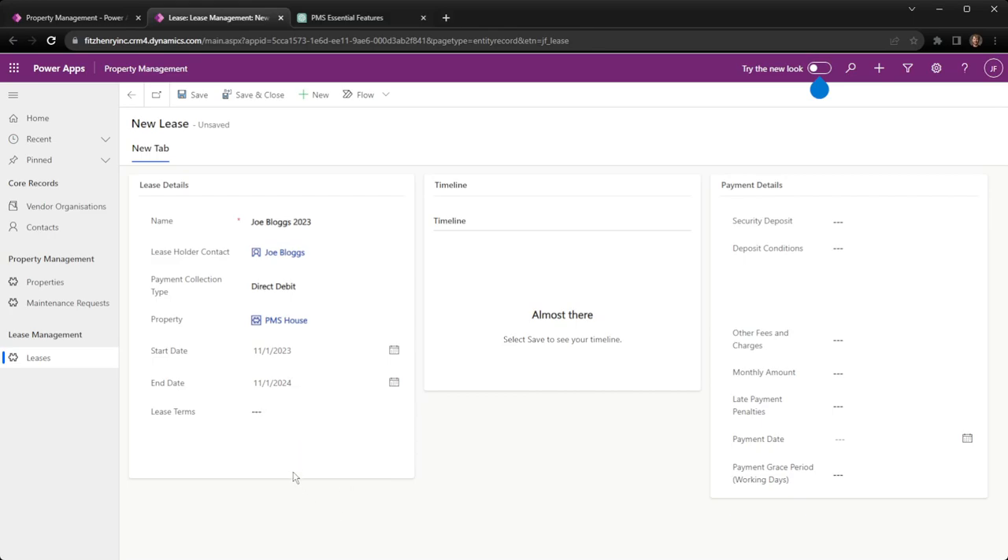
pyautogui.click(297, 438)
pyautogui.write('Additional information')
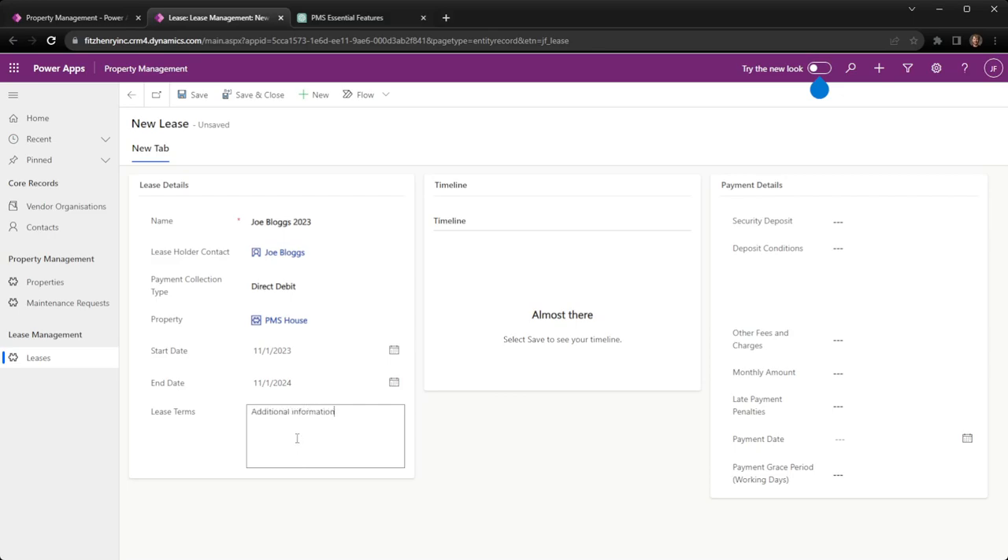
# Step: Enter a security deposit of £1,500 and the deposit conditions "Don't break anything" for the lease
pyautogui.click(838, 221)
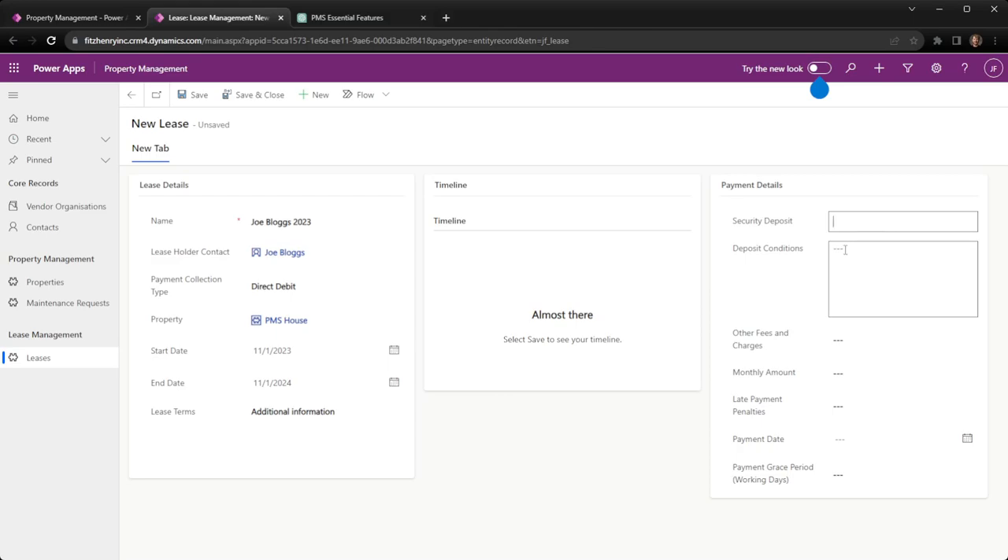
pyautogui.write('00')
pyautogui.click(809, 269)
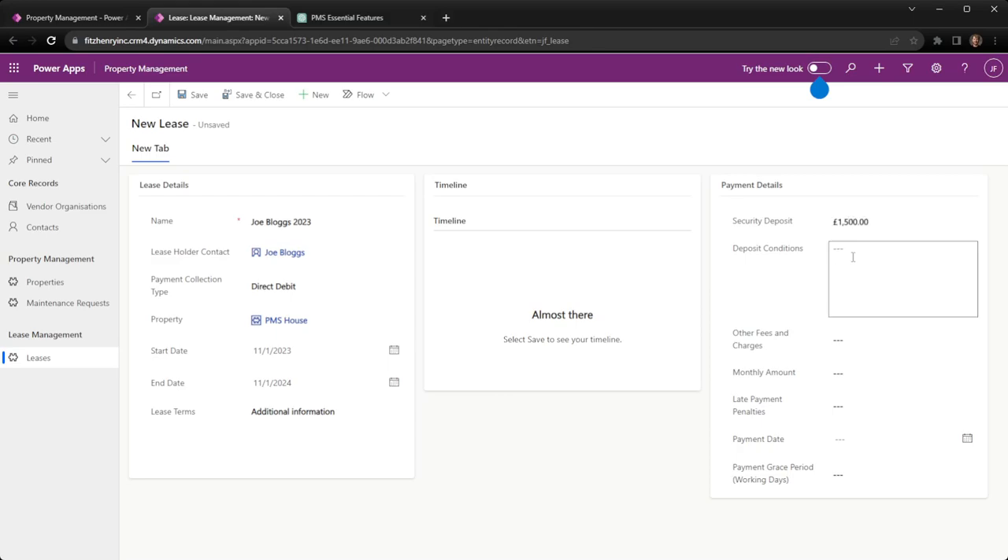
pyautogui.write("Don't break anuyth")
pyautogui.press('BackSpace')
pyautogui.write('thing')
# Step: Set the lease's monthly amount to £500 and its late payment penalties to £50
pyautogui.click(851, 383)
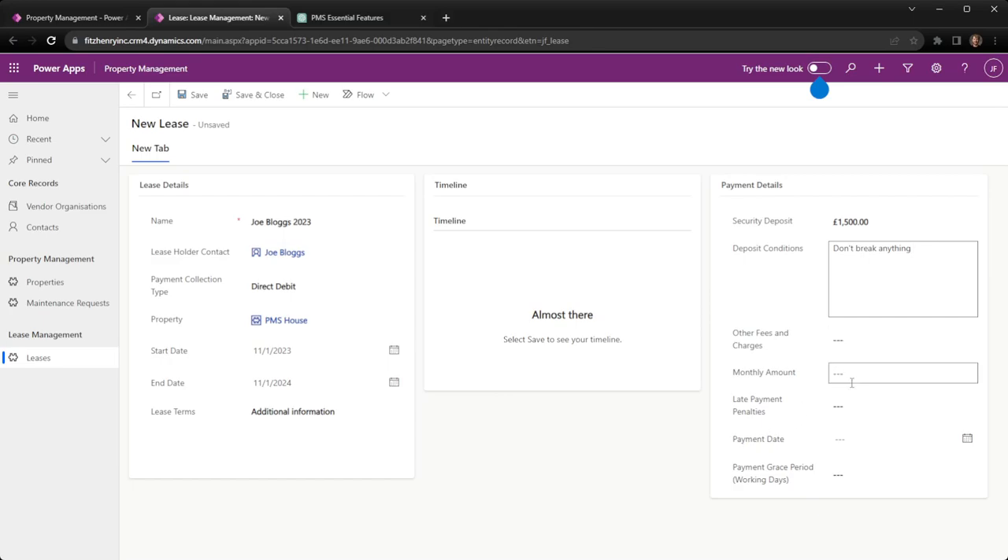
pyautogui.write('500')
pyautogui.click(837, 398)
pyautogui.click(832, 406)
pyautogui.write('50')
# Step: Set the lease's payment date to 11/1/2023 and its payment grace period to 5 working days, and save the lease
pyautogui.click(833, 472)
pyautogui.click(828, 443)
pyautogui.click(953, 434)
pyautogui.click(944, 280)
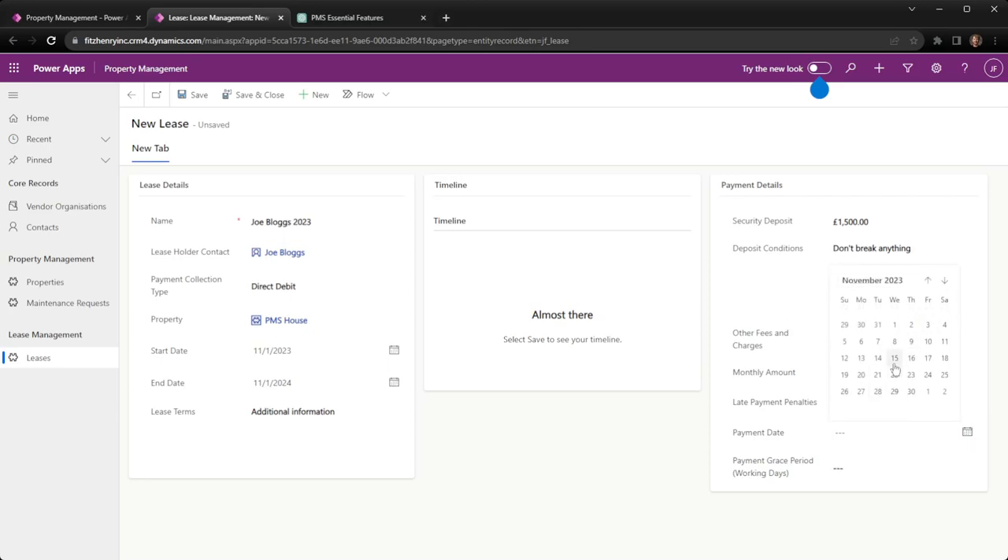
pyautogui.click(894, 324)
pyautogui.click(827, 471)
pyautogui.write('5')
pyautogui.click(825, 522)
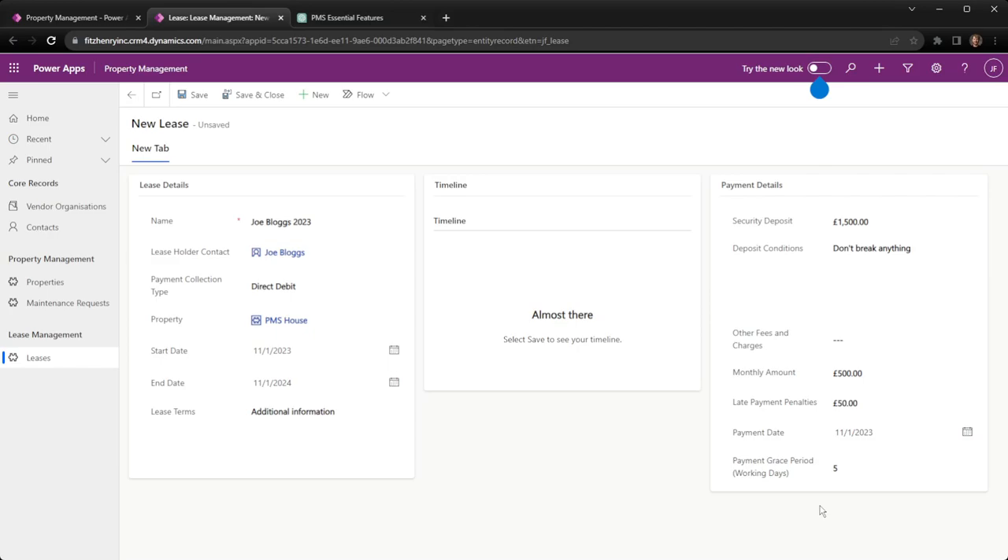
pyautogui.click(193, 94)
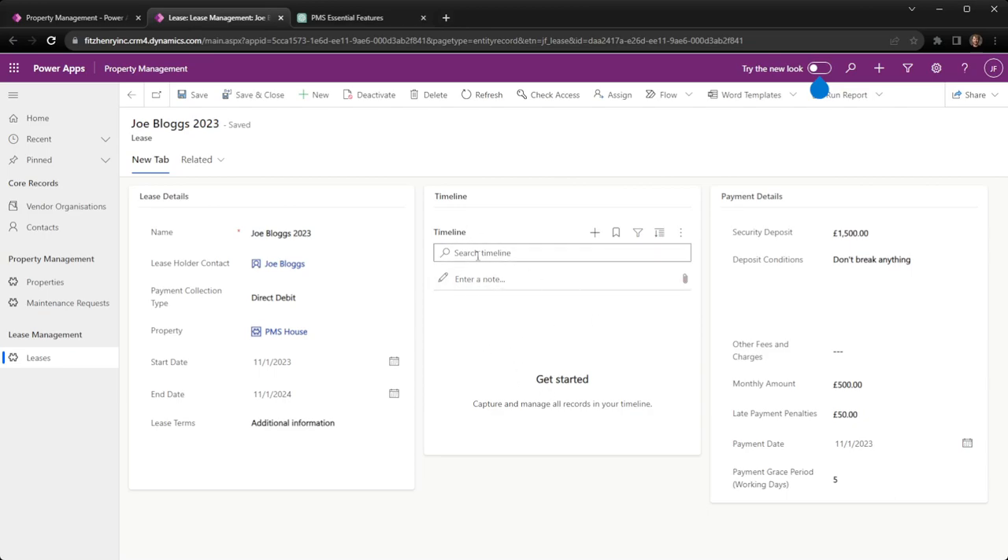
# Step: Add a timeline note titled "Holiday Request" reading "Payment will be later this month due to holiday, expected don't apply late fee."
pyautogui.click(483, 280)
pyautogui.write('Holiday')
pyautogui.write('est')
pyautogui.press('Tab')
pyautogui.write('Payment wi')
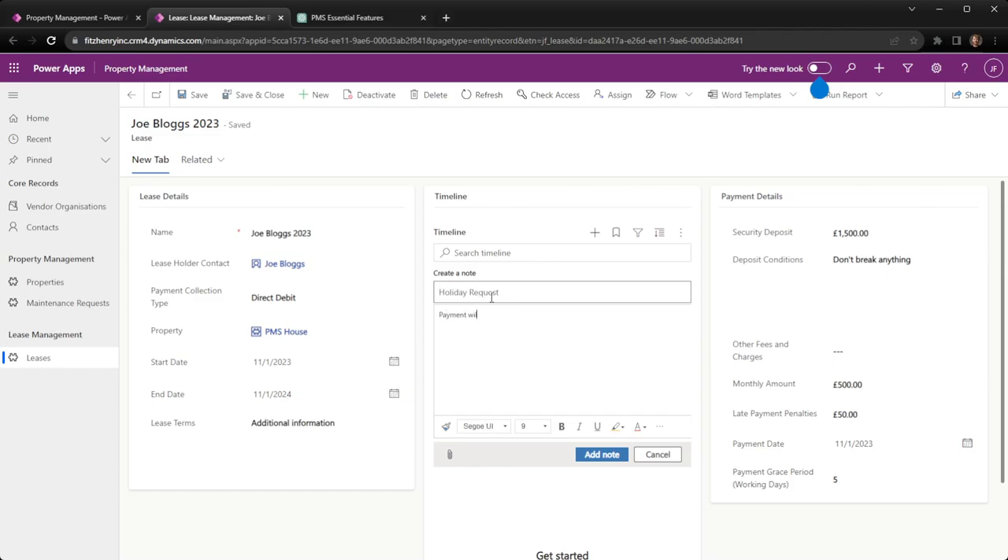
pyautogui.write('ll be later this month due to holiday, expected dont')
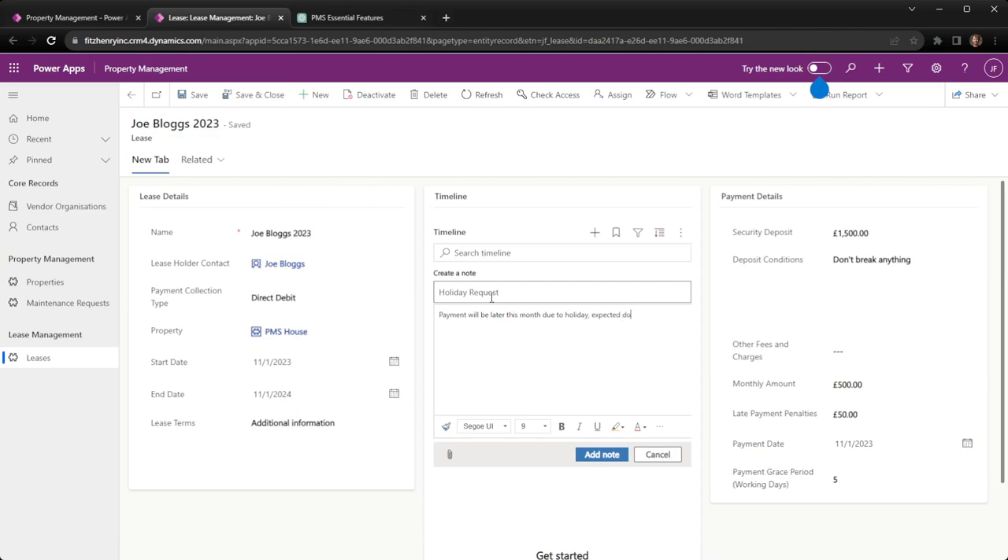
pyautogui.press('BackSpace')
pyautogui.write("'t apply lay")
pyautogui.press('BackSpace')
pyautogui.write('te fee.')
pyautogui.click(617, 457)
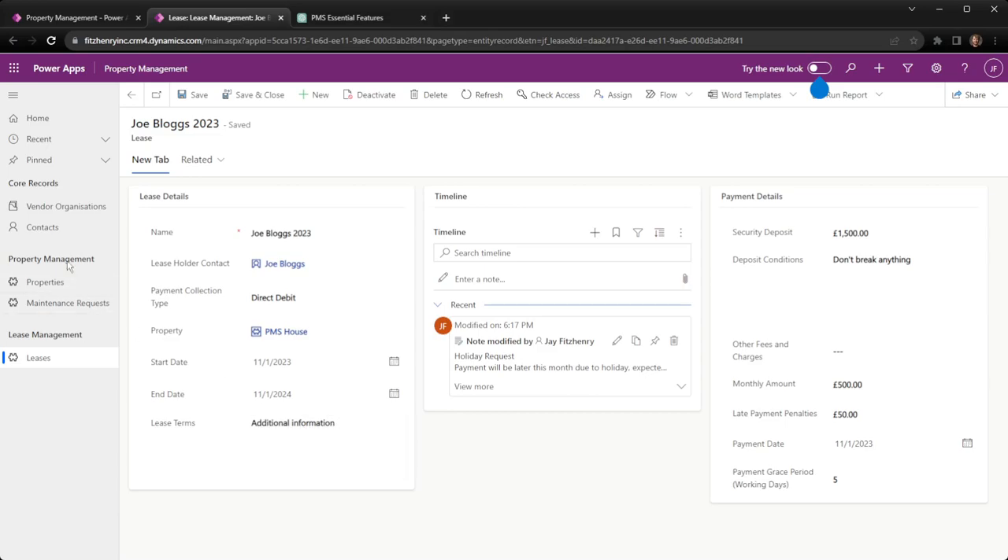
# Step: Check the tenant's contact record for related maintenance requests, and save the Faulty Boiler request with that tenant as its contact
pyautogui.click(41, 227)
pyautogui.click(176, 230)
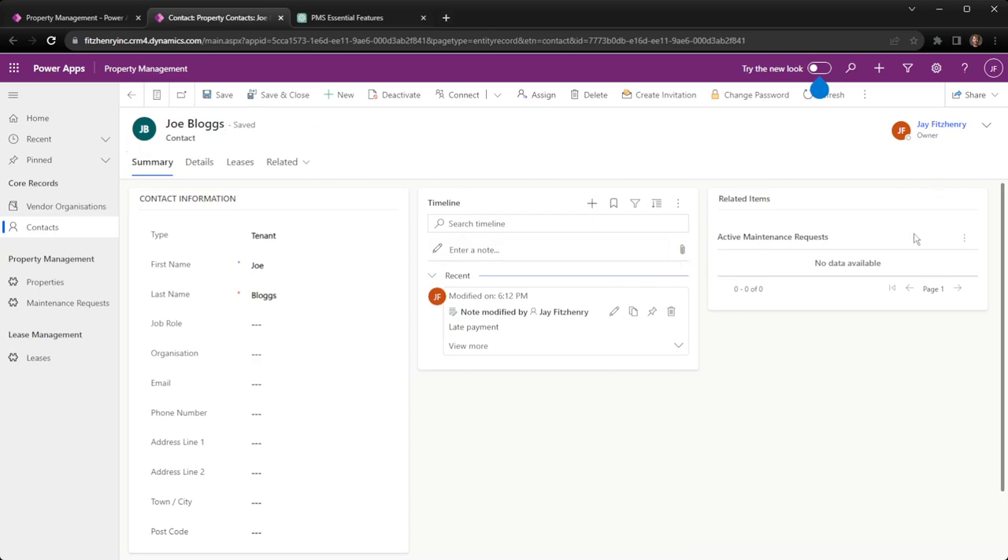
pyautogui.click(35, 303)
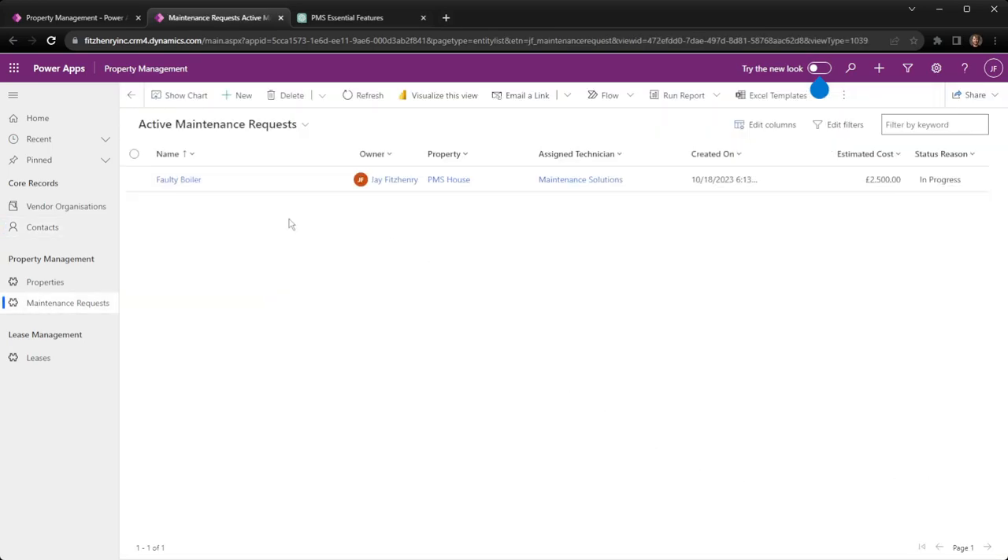
pyautogui.click(178, 180)
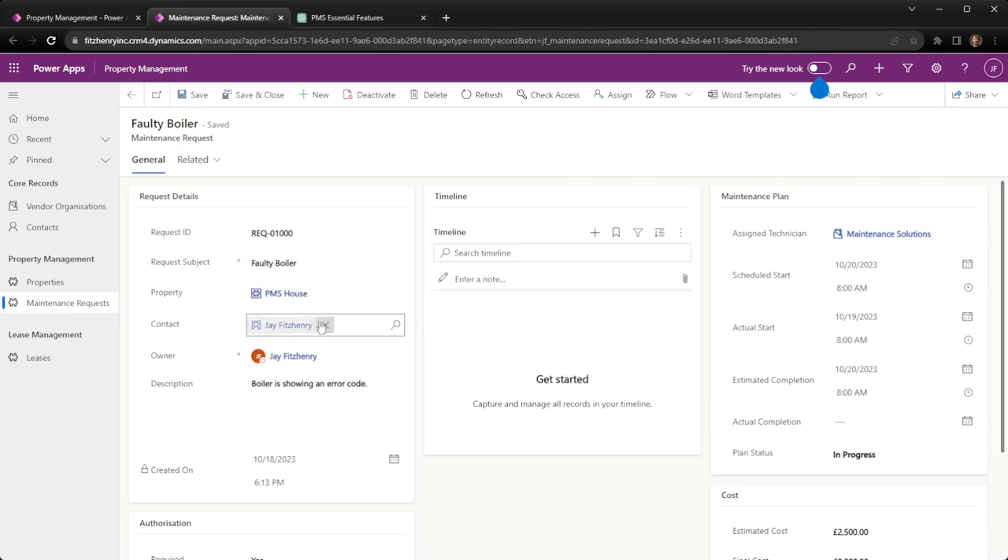
pyautogui.click(323, 325)
pyautogui.click(313, 364)
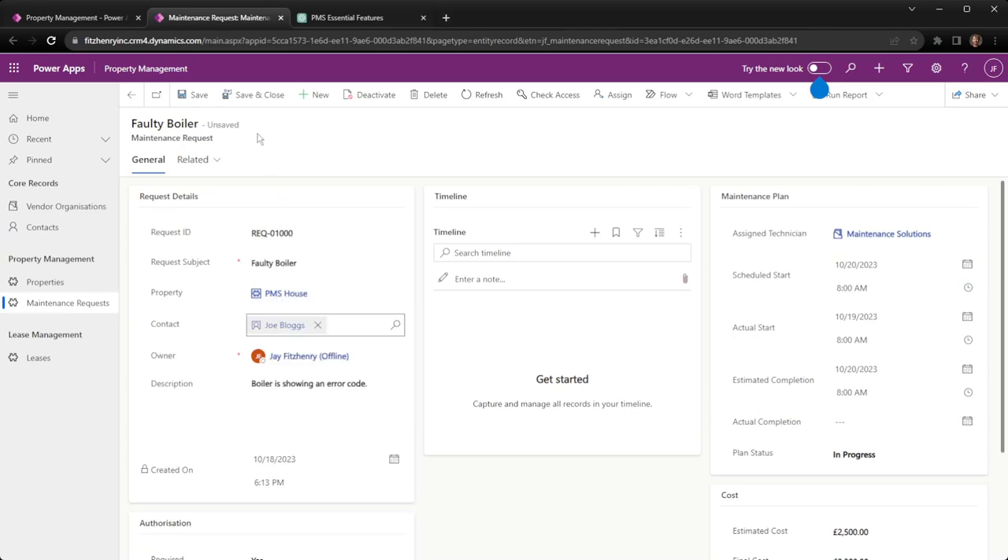
pyautogui.click(255, 96)
# Step: Review the active maintenance requests related to the tenant on their contact record
pyautogui.click(44, 230)
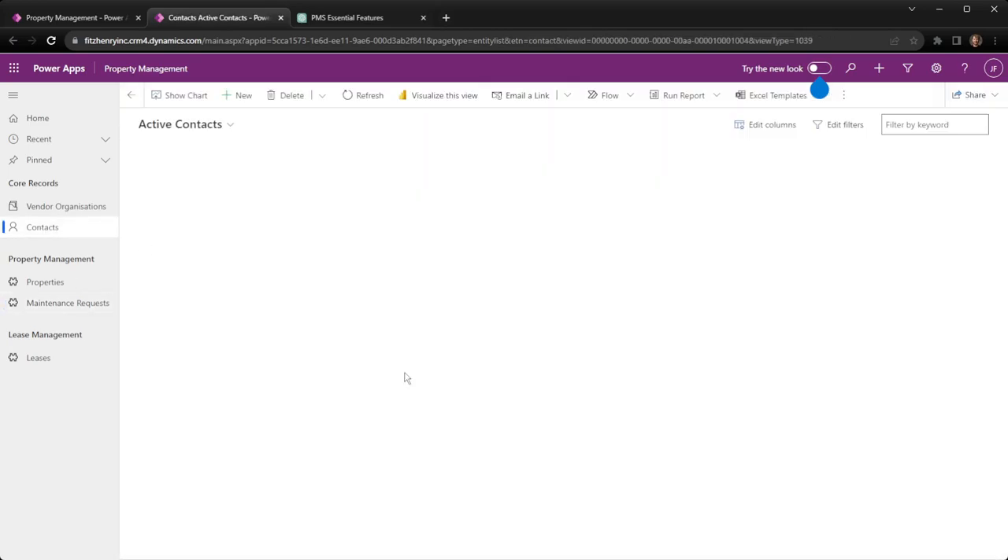
pyautogui.click(162, 228)
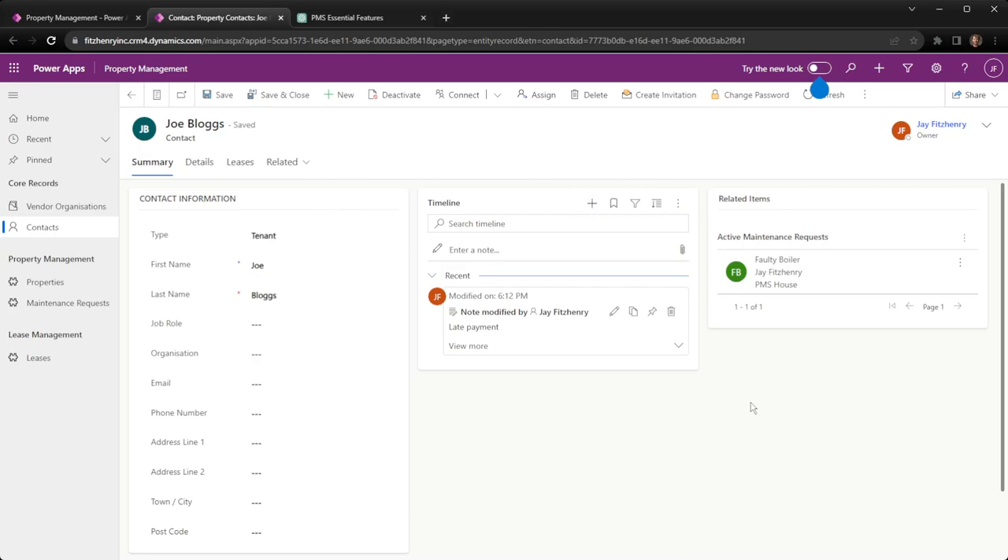
# Step: Leave the app designer for the Property Management Accelerator solution's apps list, and return to the tenant's contact record
pyautogui.click(115, 17)
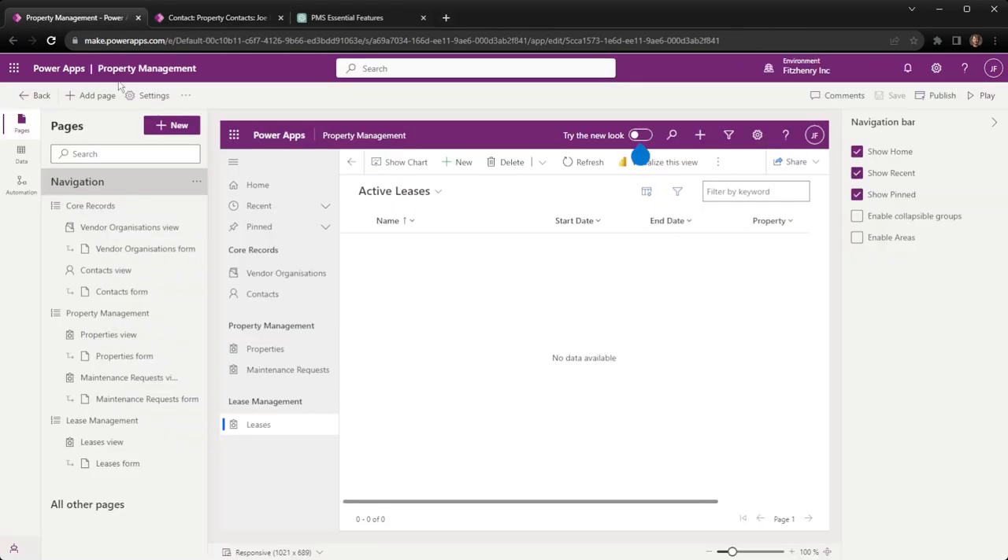
pyautogui.click(39, 95)
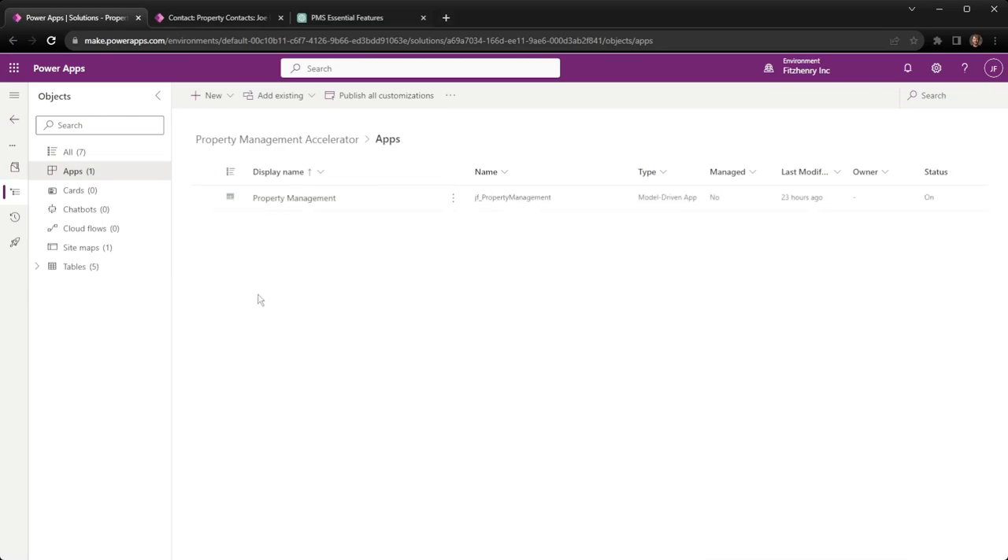
pyautogui.click(236, 20)
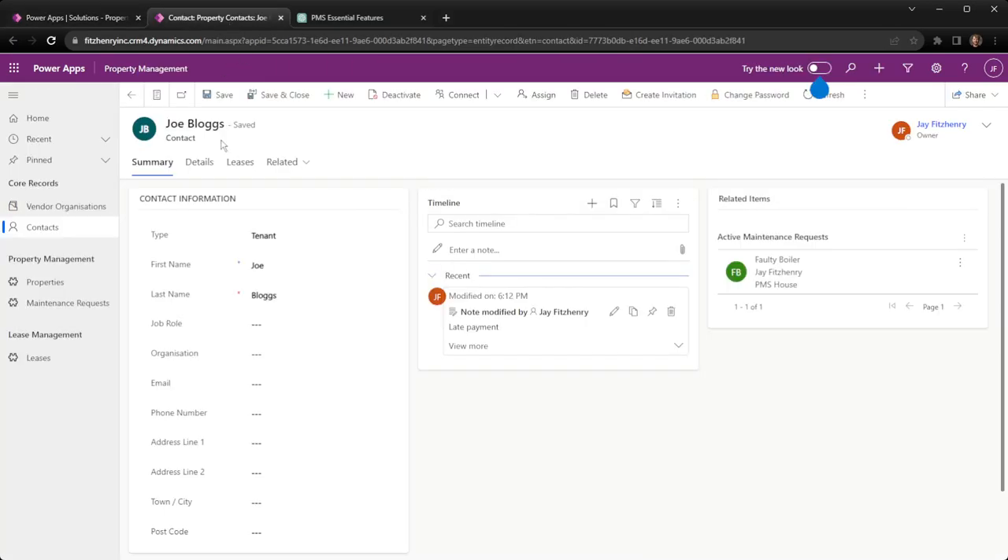